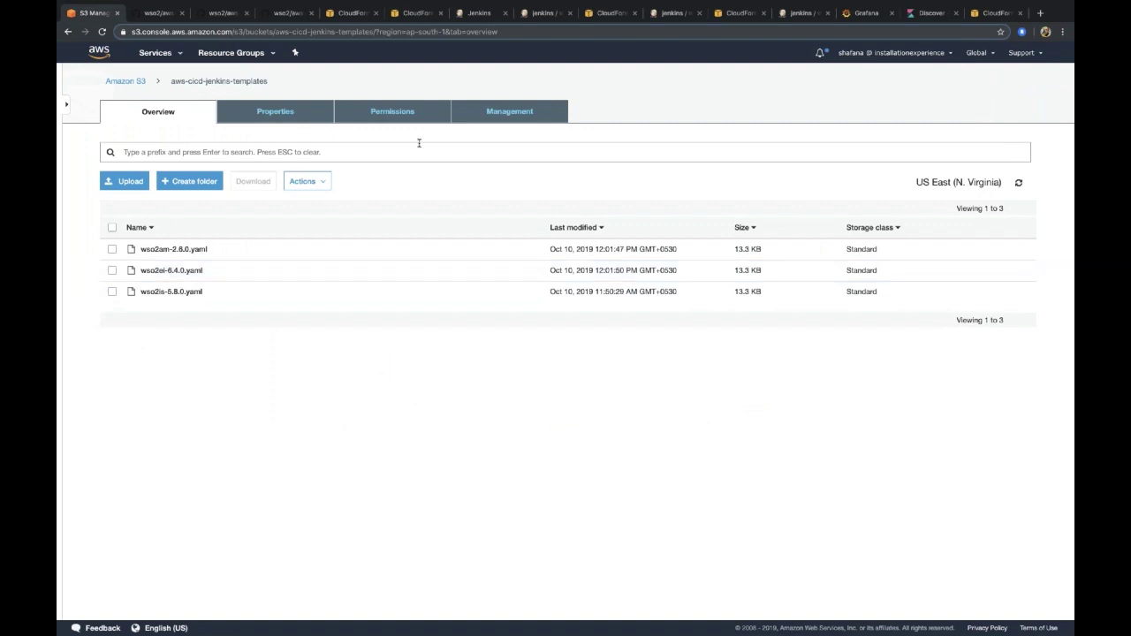
Switch from the S3 template bucket to the JenkinsDeployment stack outputs in CloudFormation.
left_click(352, 13)
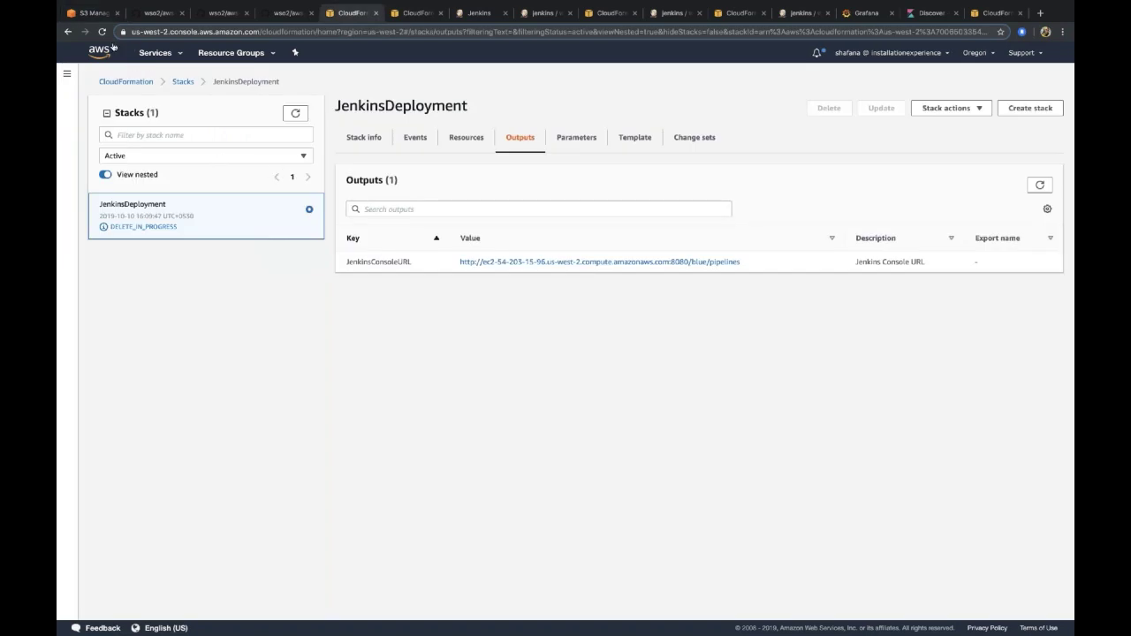
left_click(104, 33)
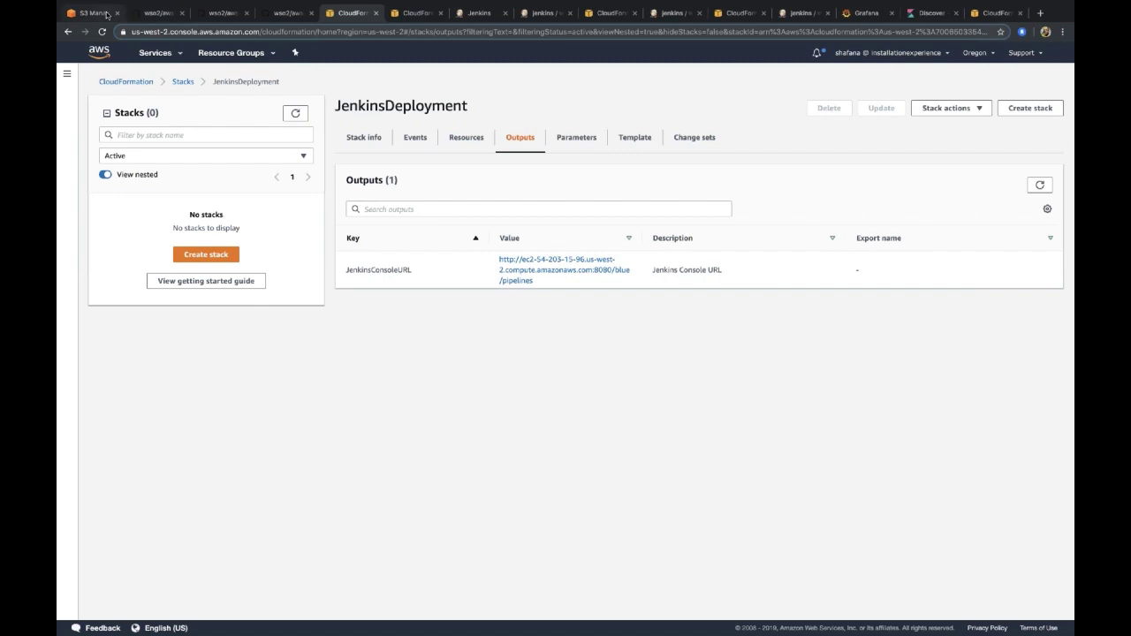
left_click(106, 14)
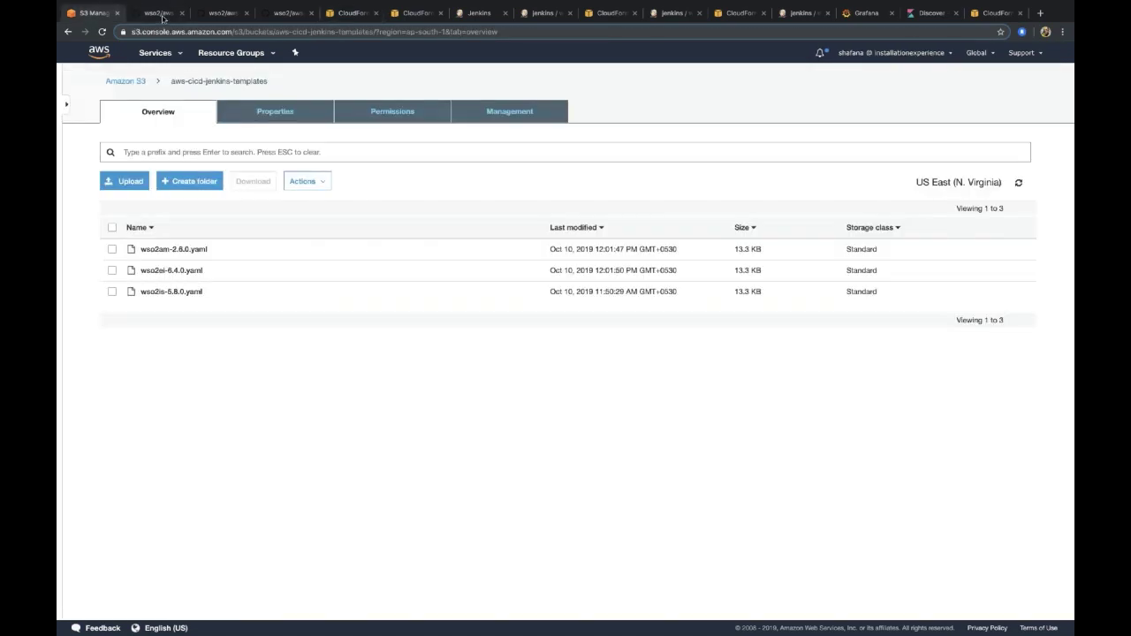
left_click(159, 14)
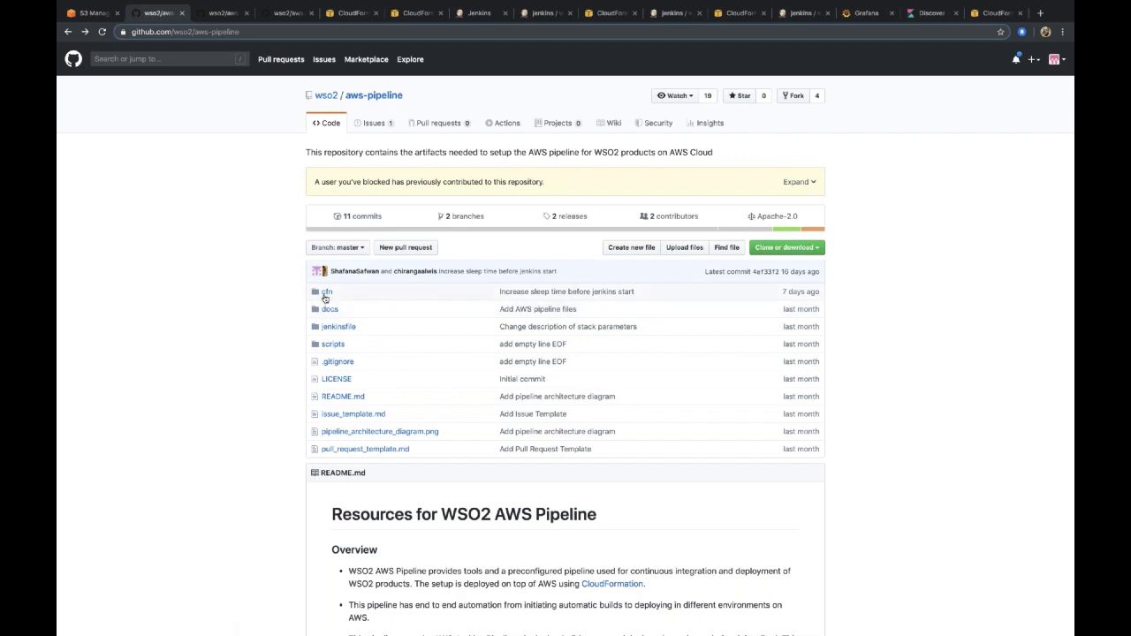
left_click(324, 295)
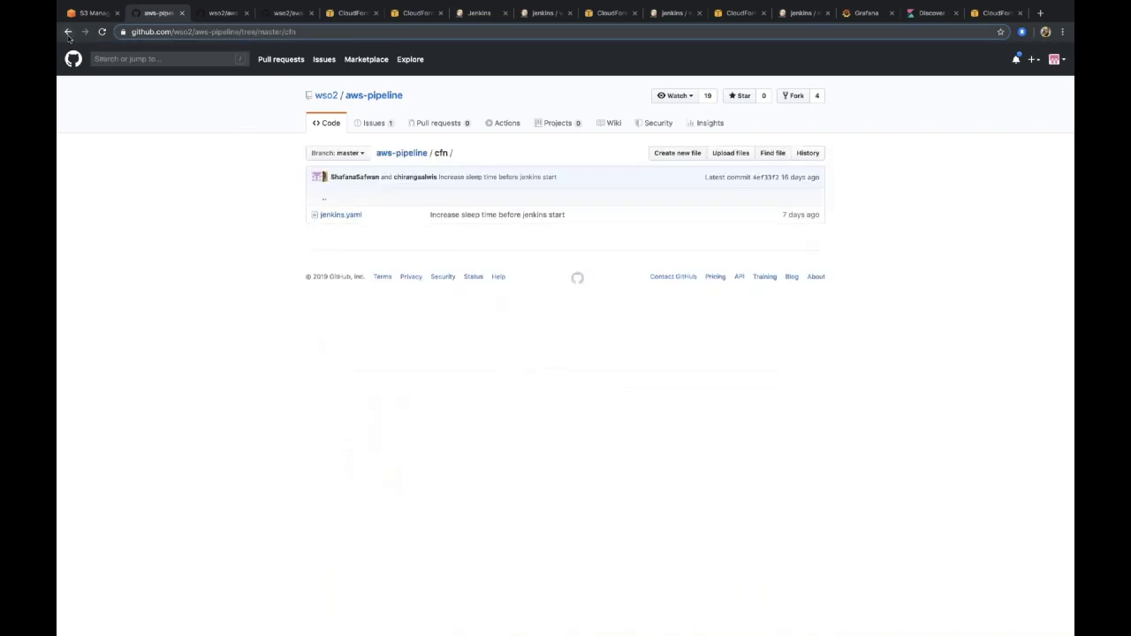
left_click(68, 32)
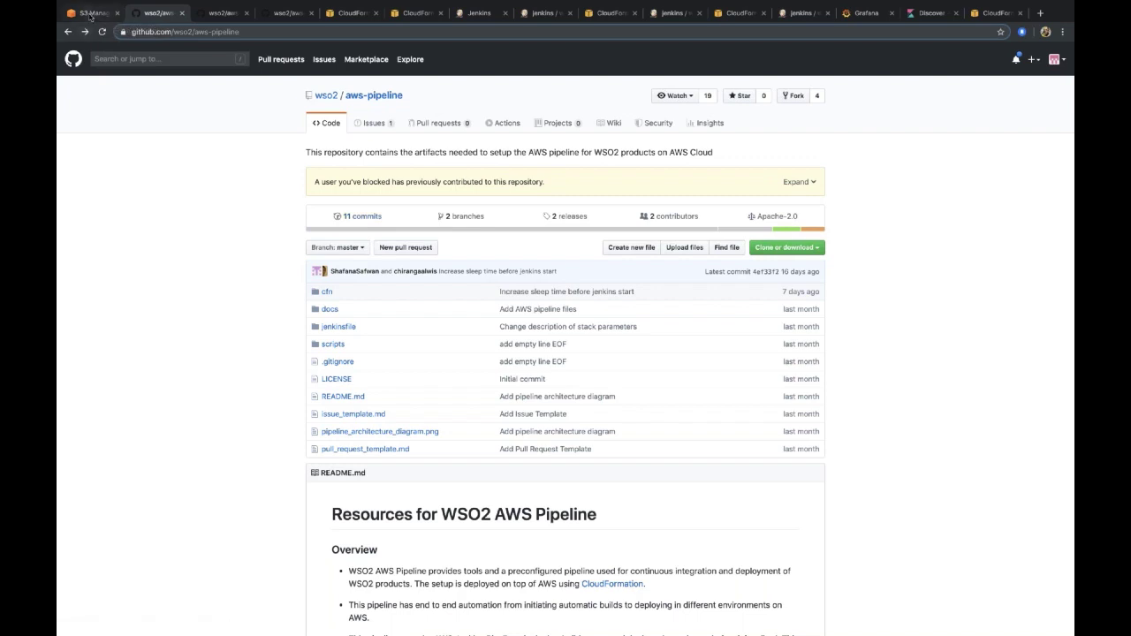
left_click(90, 14)
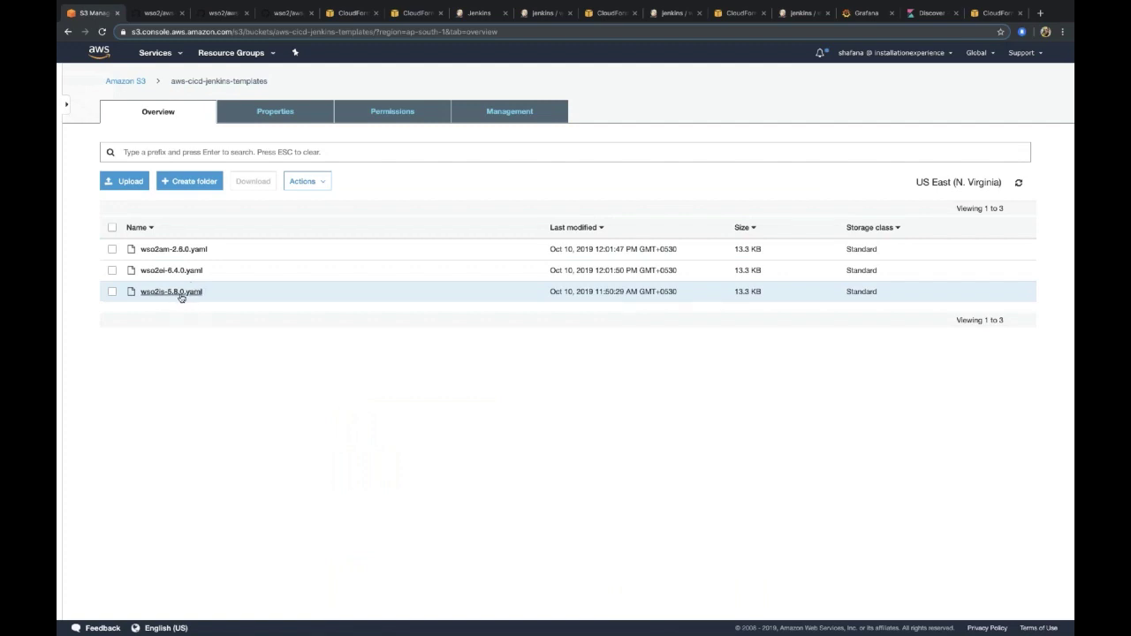
Copy the Object URL of wso2is-5.8.0.yaml and start creating a new CloudFormation stack.
left_click(172, 291)
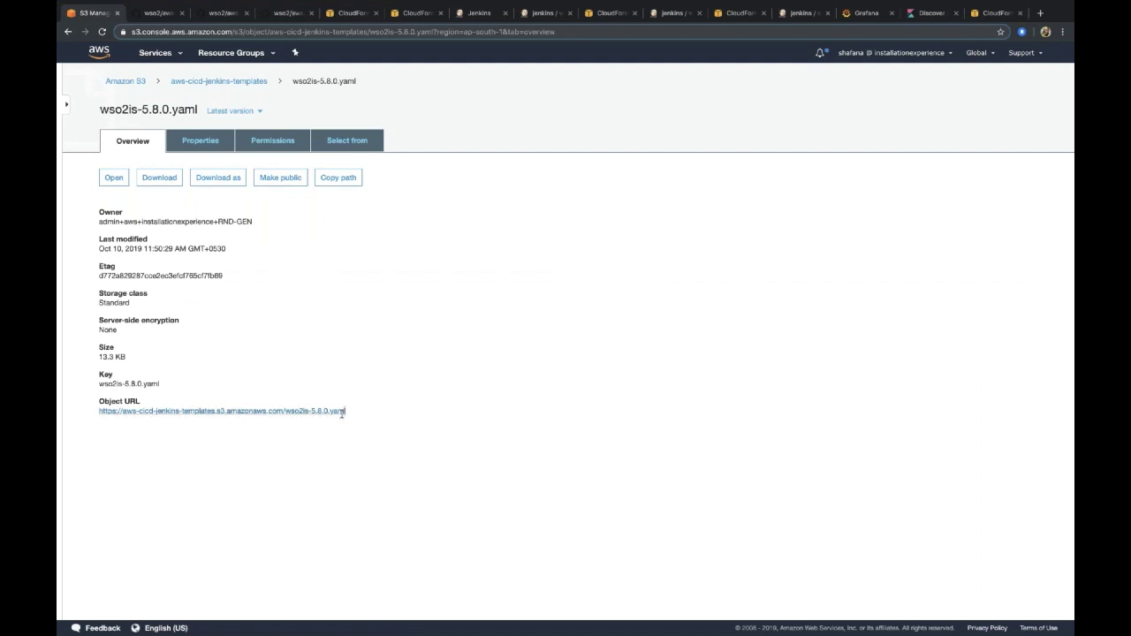
left_click_drag(334, 412, 99, 413)
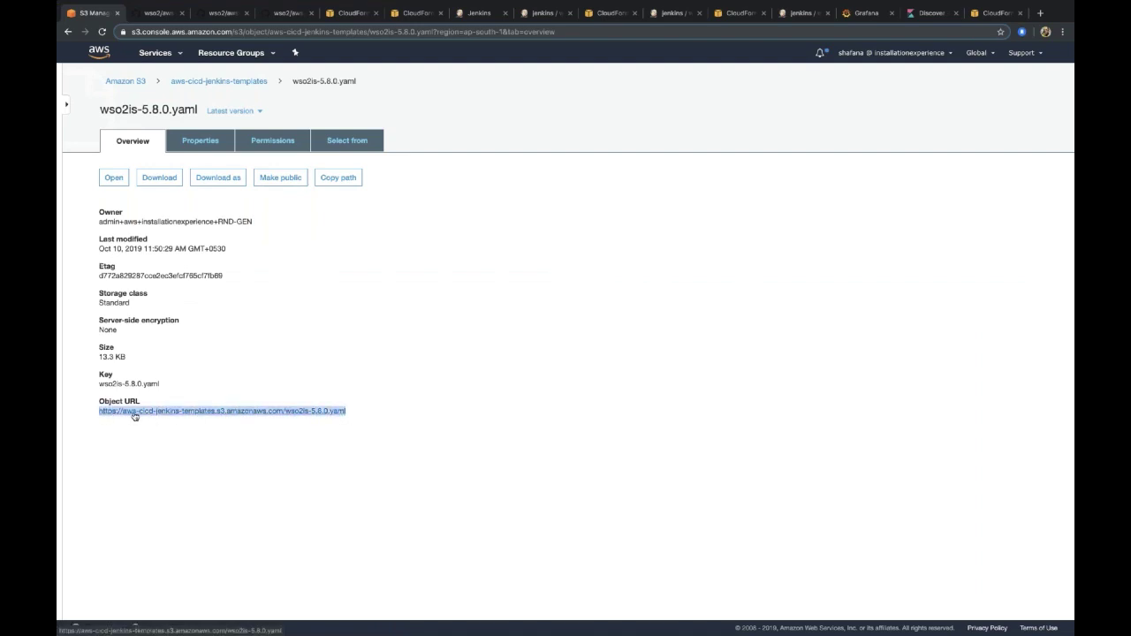
right_click(134, 415)
left_click(159, 481)
left_click(237, 344)
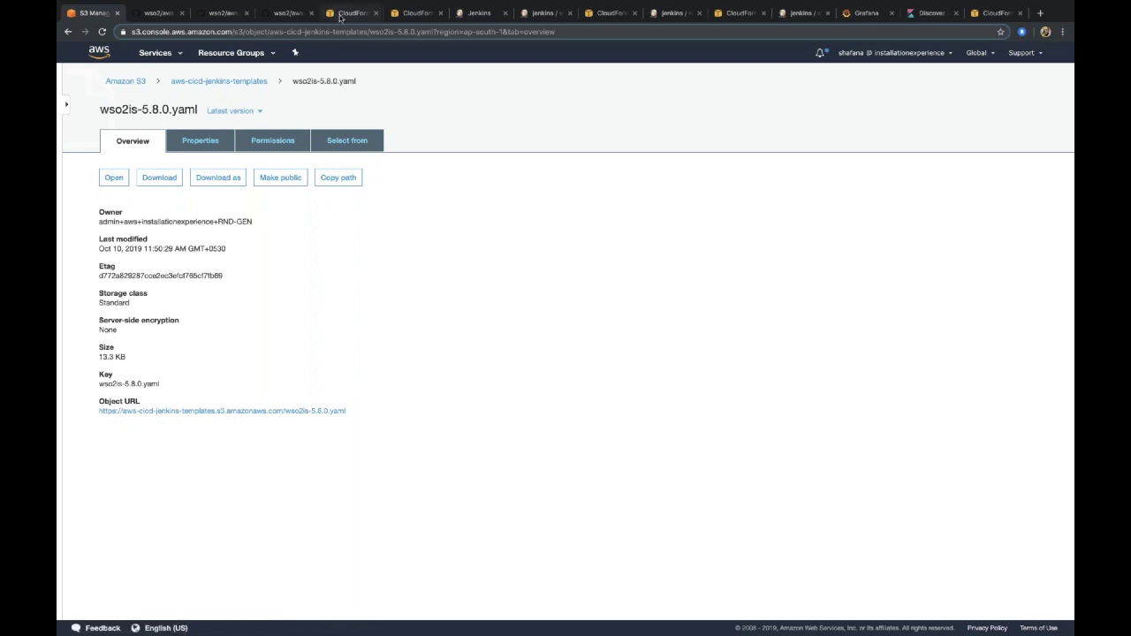
left_click(340, 17)
left_click(218, 252)
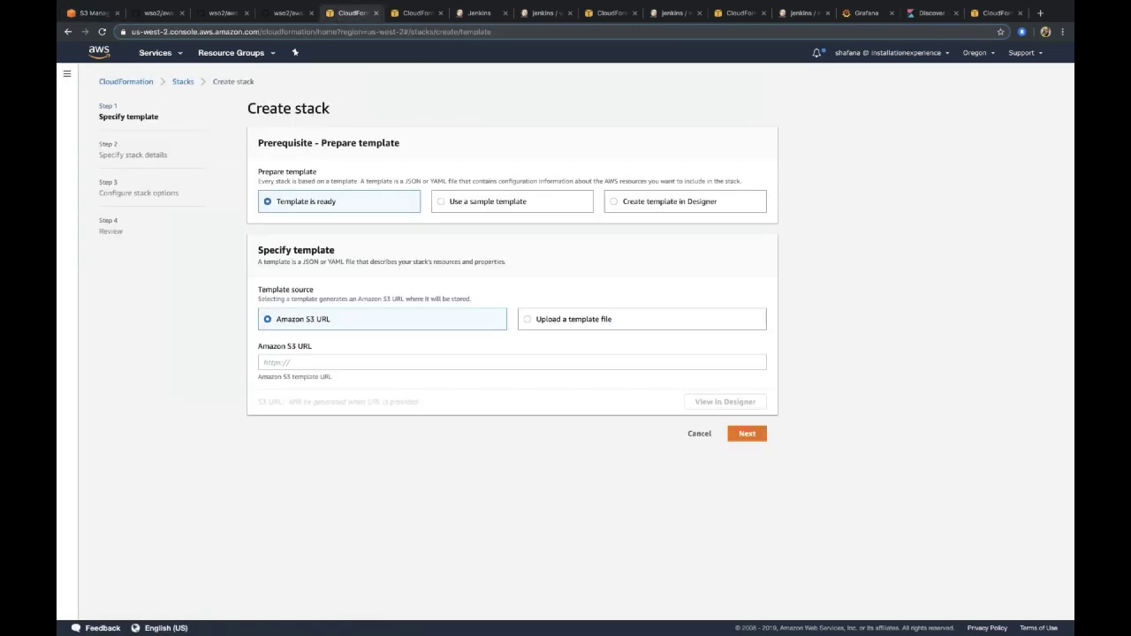
Paste the wso2is-5.8.0.yaml S3 URL as the template source and continue to stack details.
left_click(287, 361)
key("ctrl+v")
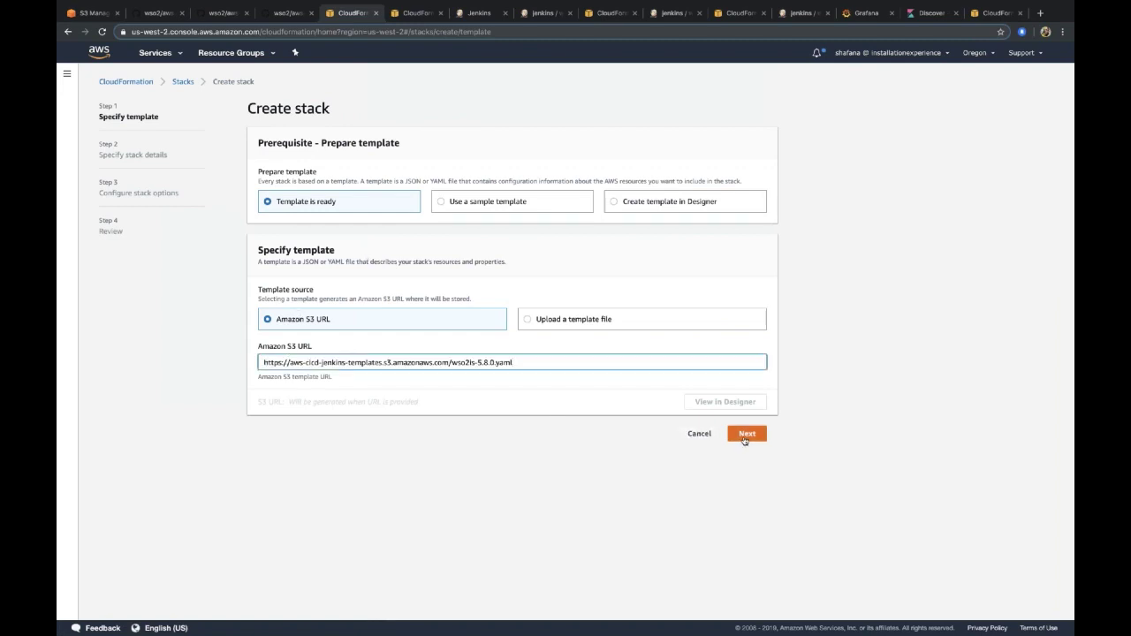
left_click(745, 434)
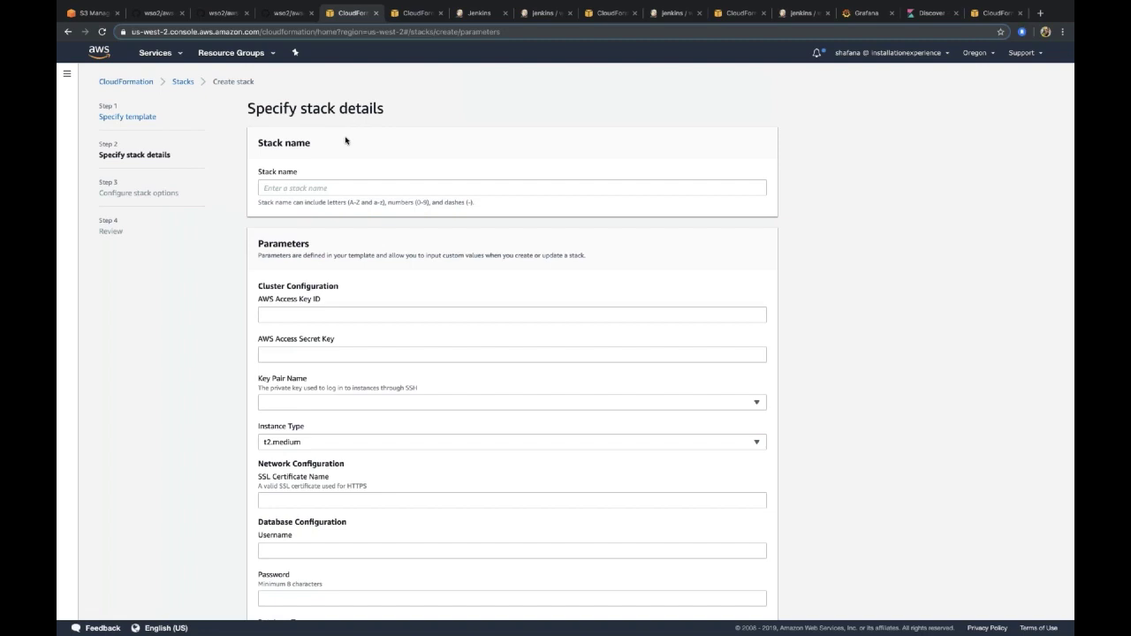
Name the stack JenkinsDeployment using the autofill suggestion.
left_click(342, 184)
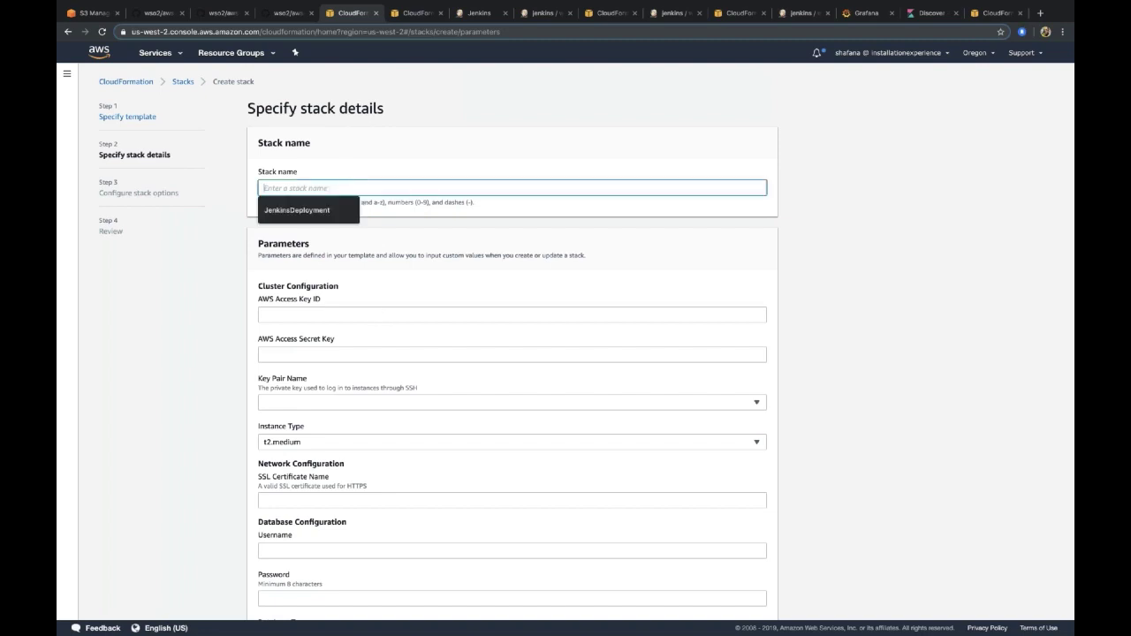
left_click(388, 245)
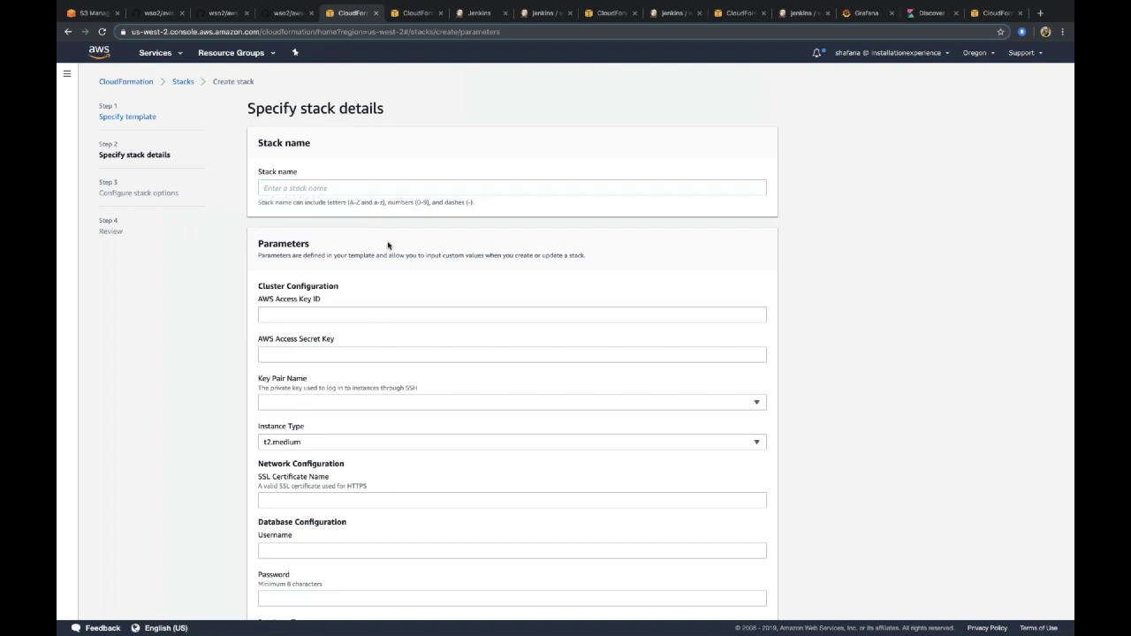
scroll(388, 246, "down", 1)
scroll(336, 212, "up", 1)
left_click(280, 186)
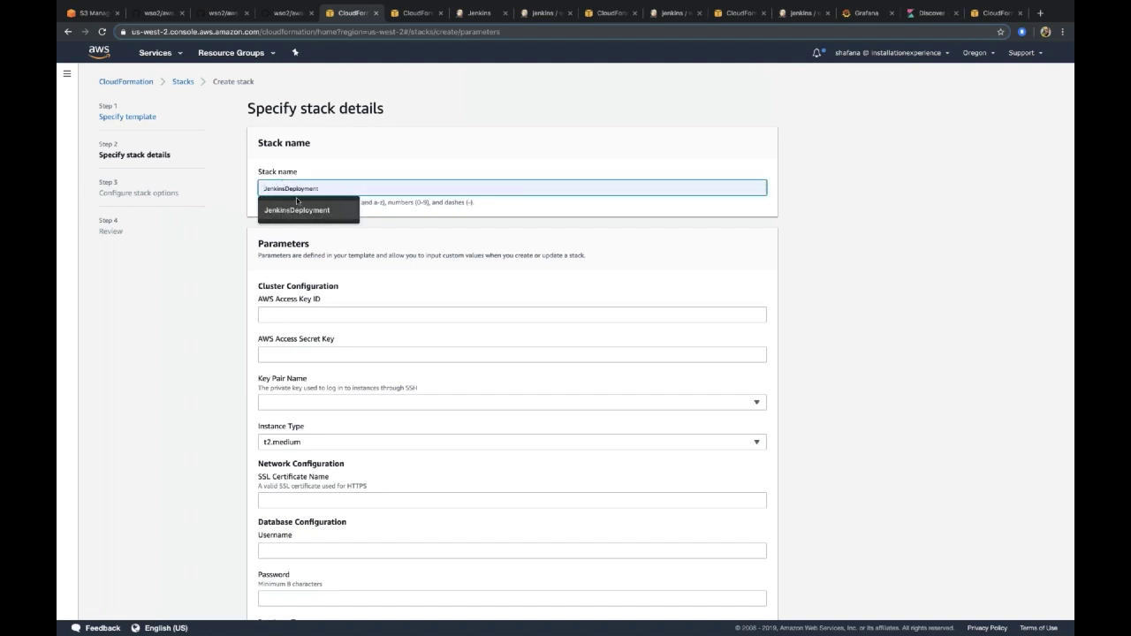
left_click(297, 209)
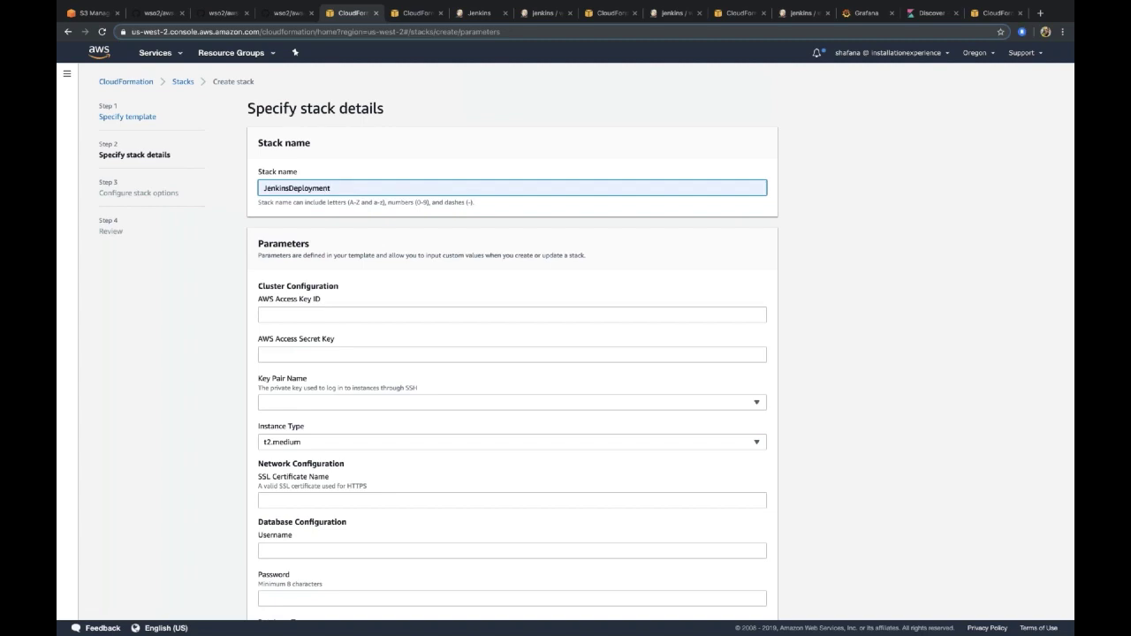
scroll(586, 344, "down", 1)
scroll(296, 244, "down", 1)
Enter the AWS access key ID and the secret access key.
left_click(297, 245)
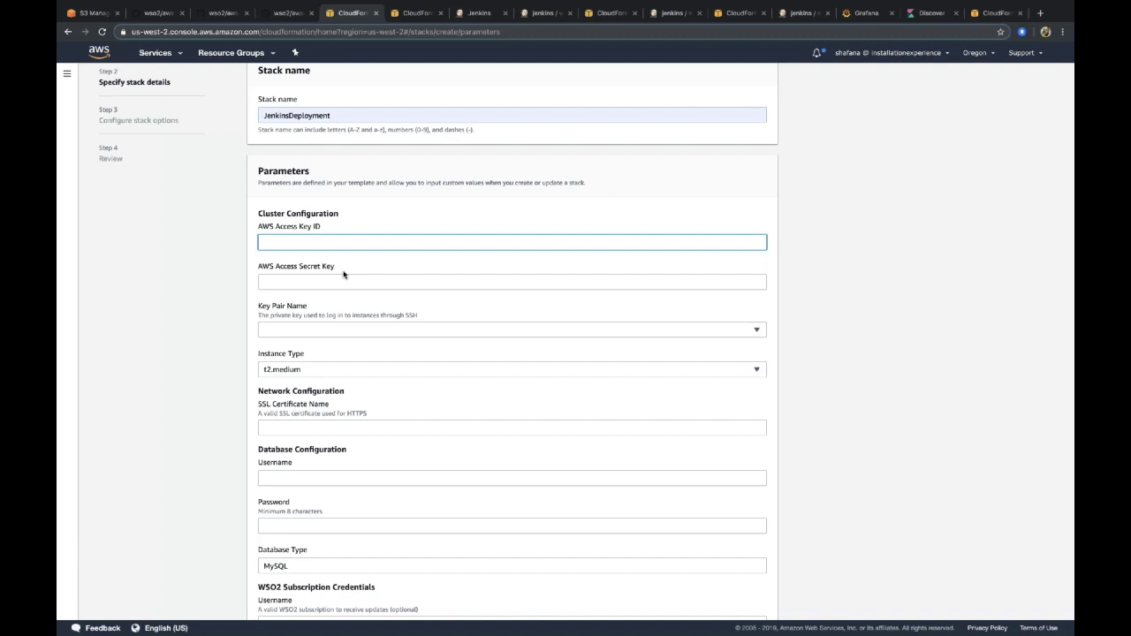
type("shafana")
key("Tab")
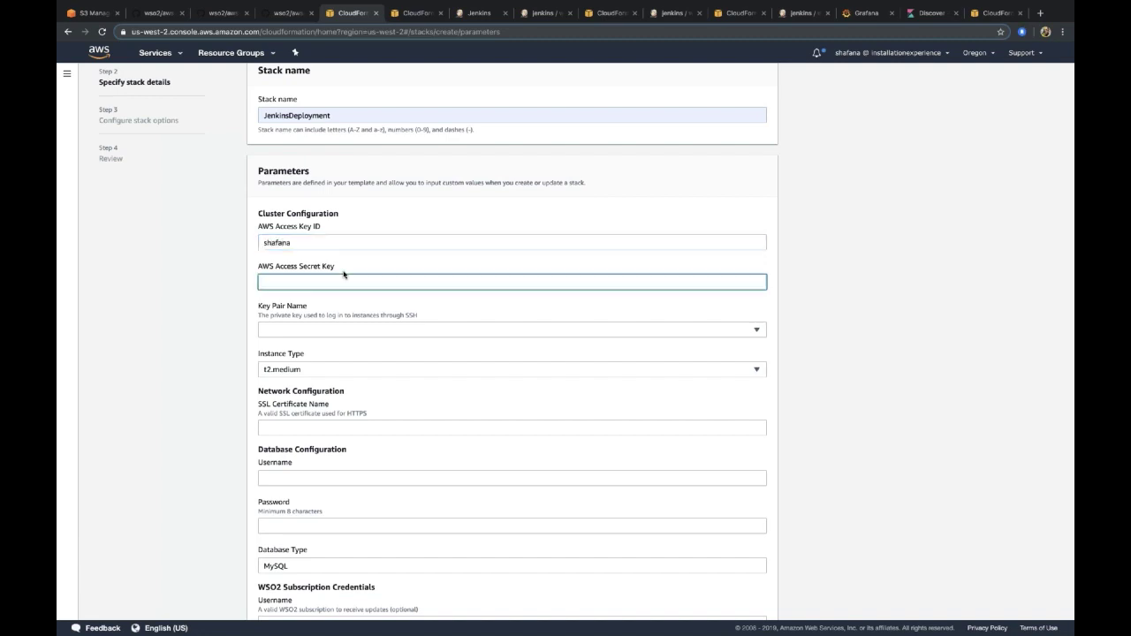
type("***********")
scroll(293, 331, "down", 1)
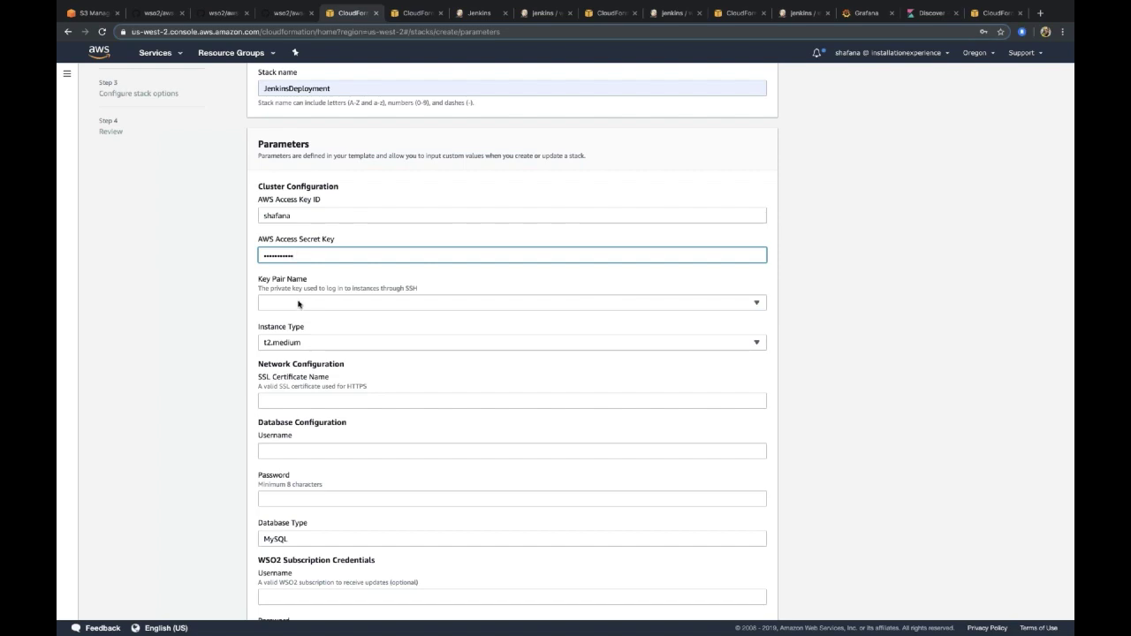
Choose the first SSH key pair and keep the t2.medium instance type.
left_click(298, 304)
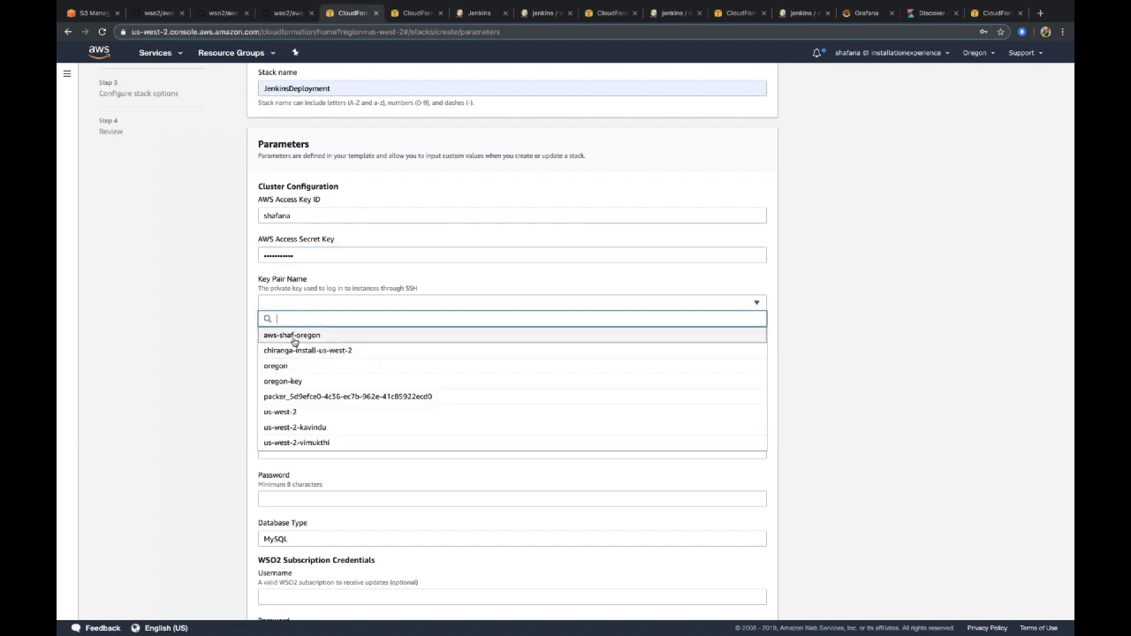
left_click(299, 333)
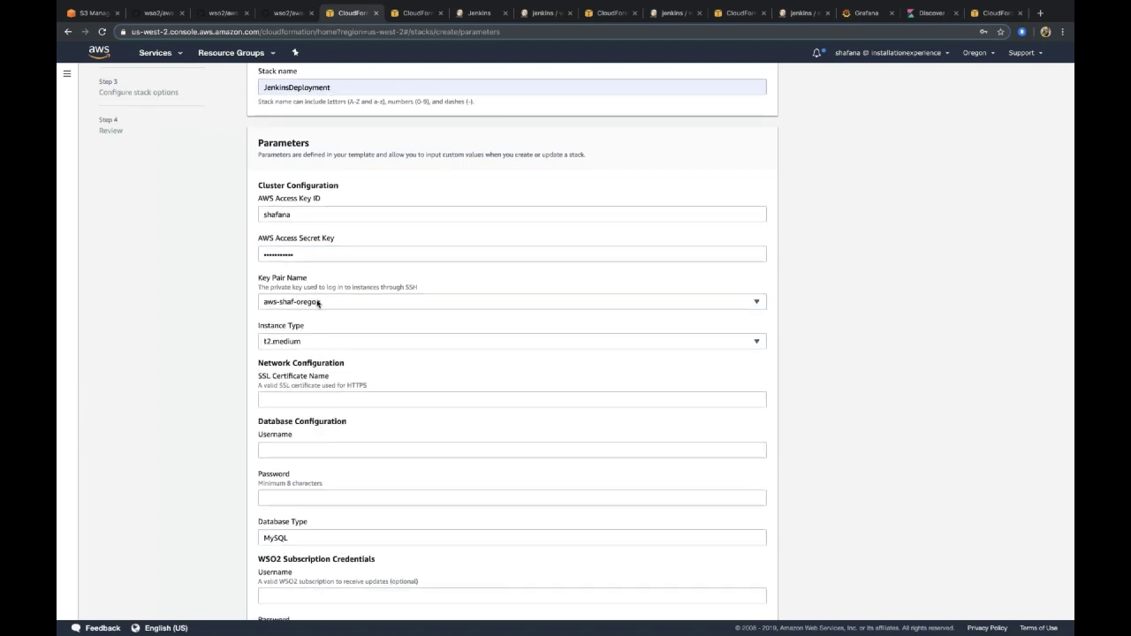
scroll(315, 282, "down", 2)
scroll(311, 254, "down", 1)
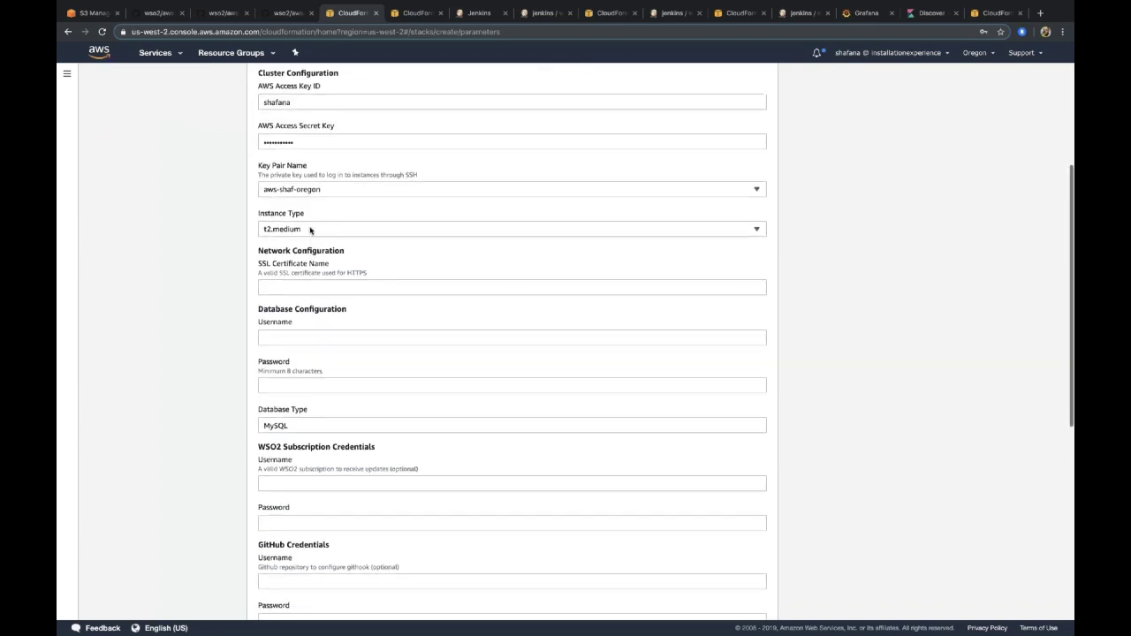
left_click(309, 229)
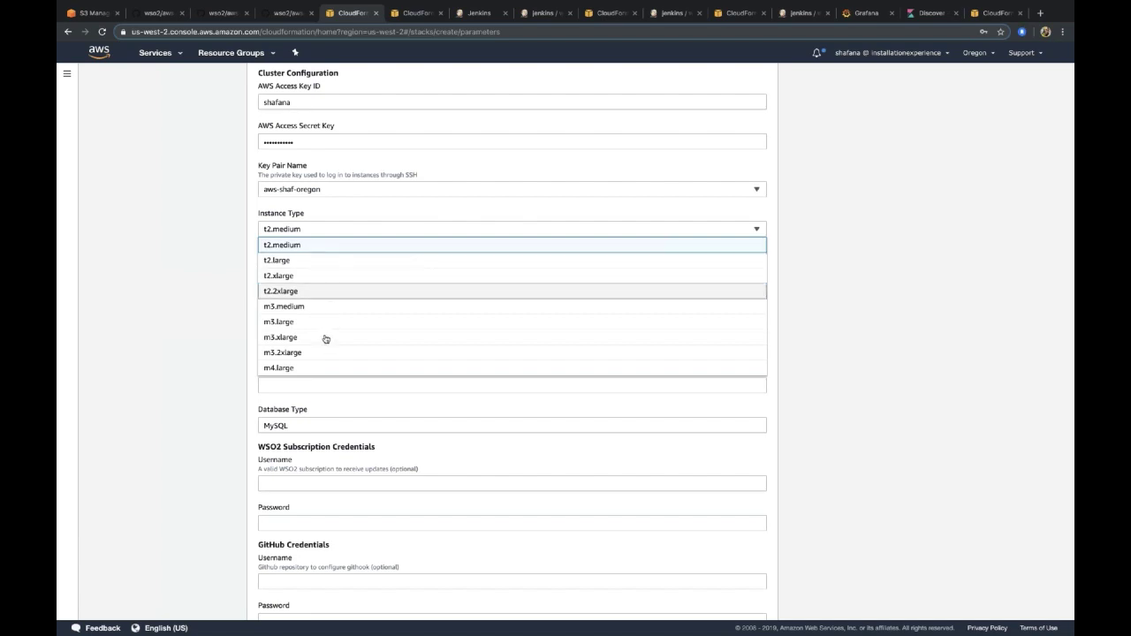
left_click(330, 246)
scroll(314, 218, "down", 2)
scroll(314, 218, "down", 1)
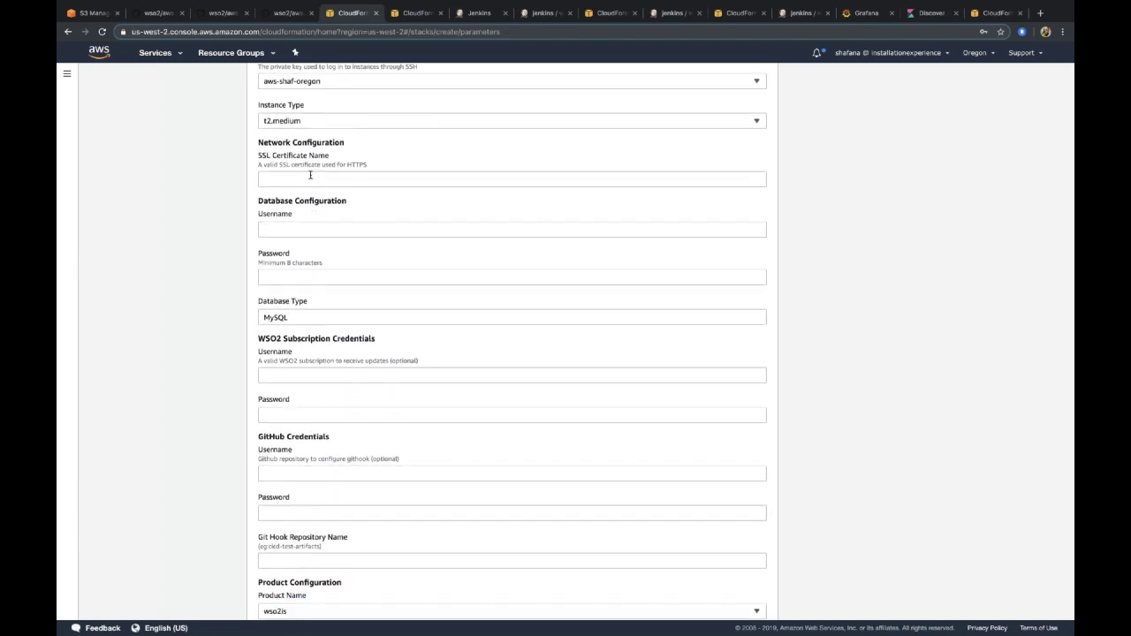
left_click(304, 178)
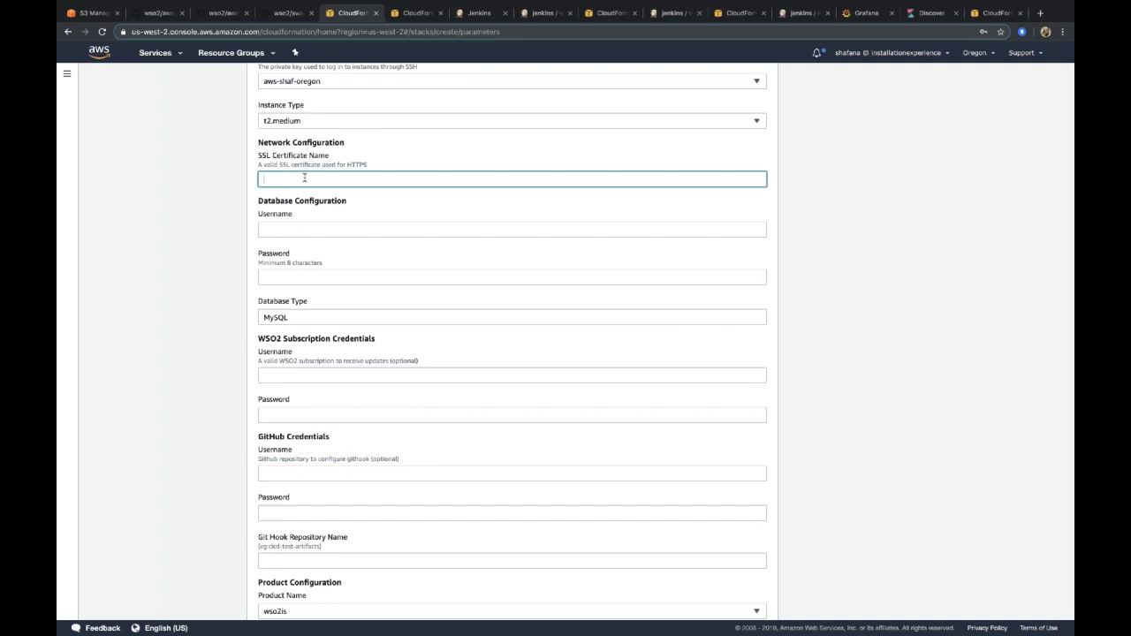
scroll(363, 226, "down", 2)
scroll(513, 341, "down", 1)
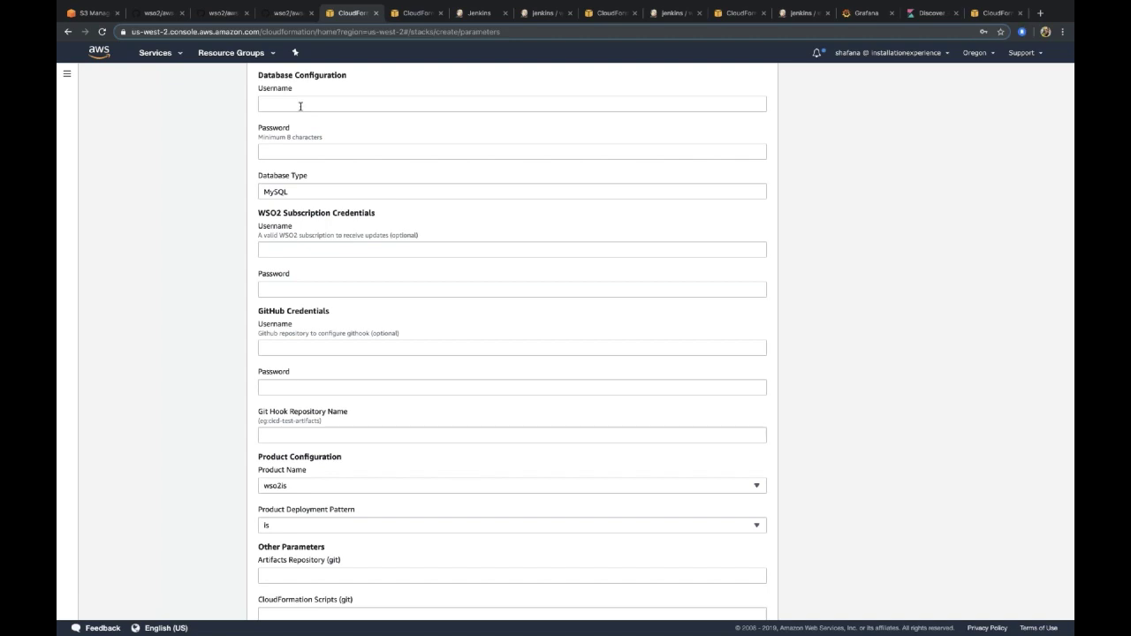
left_click(299, 107)
key("Tab")
left_click(316, 148)
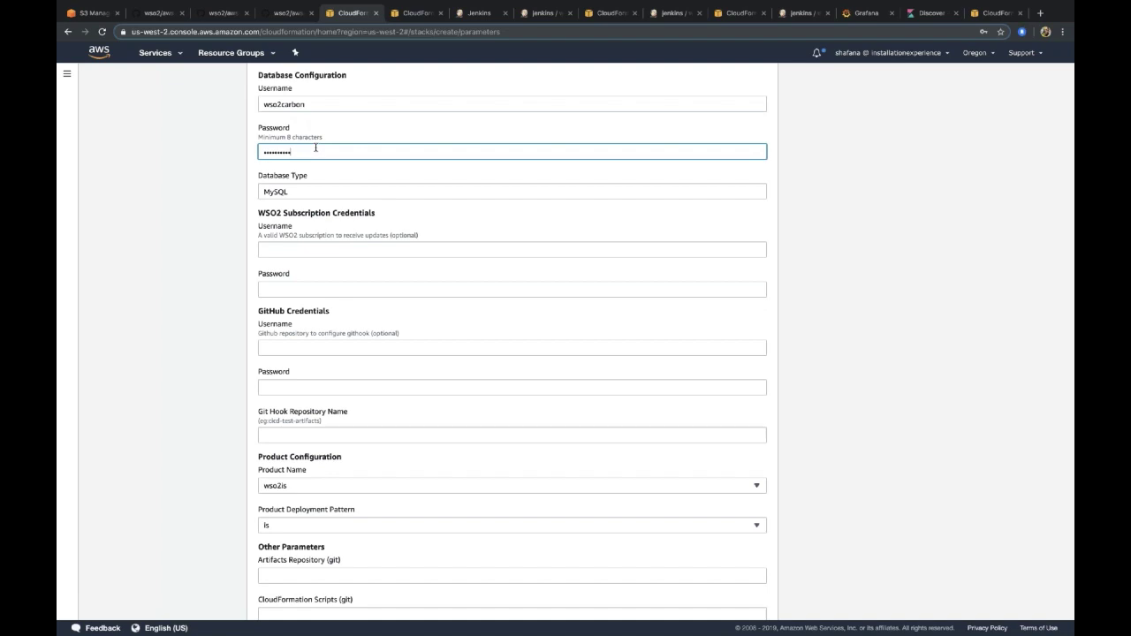
scroll(323, 161, "down", 1)
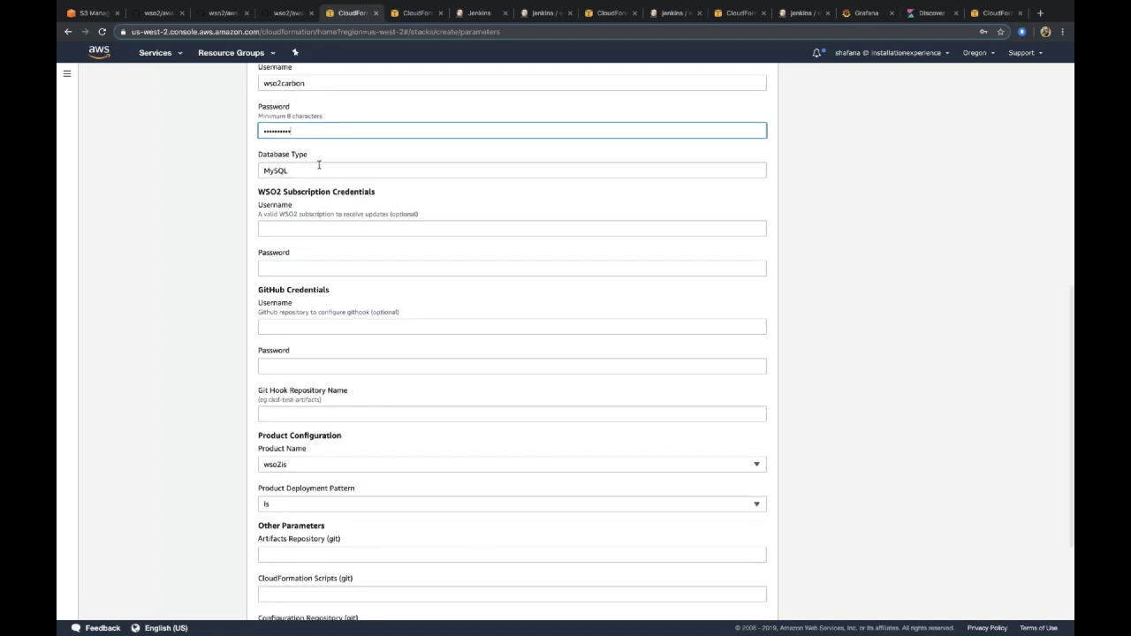
left_click(325, 162)
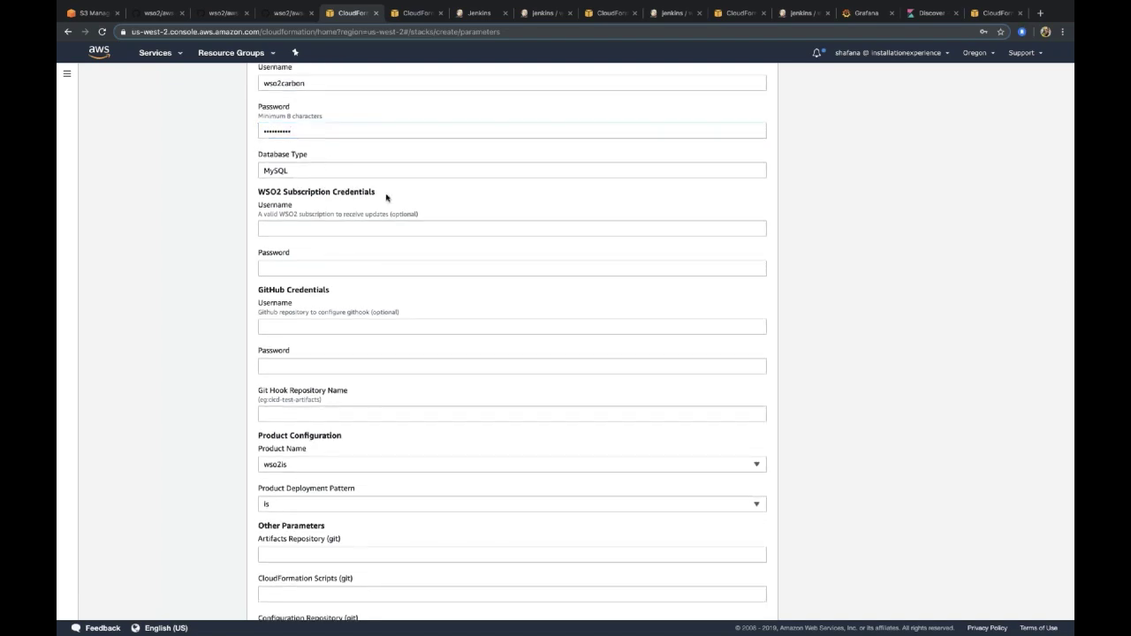
scroll(387, 198, "down", 2)
scroll(386, 197, "down", 1)
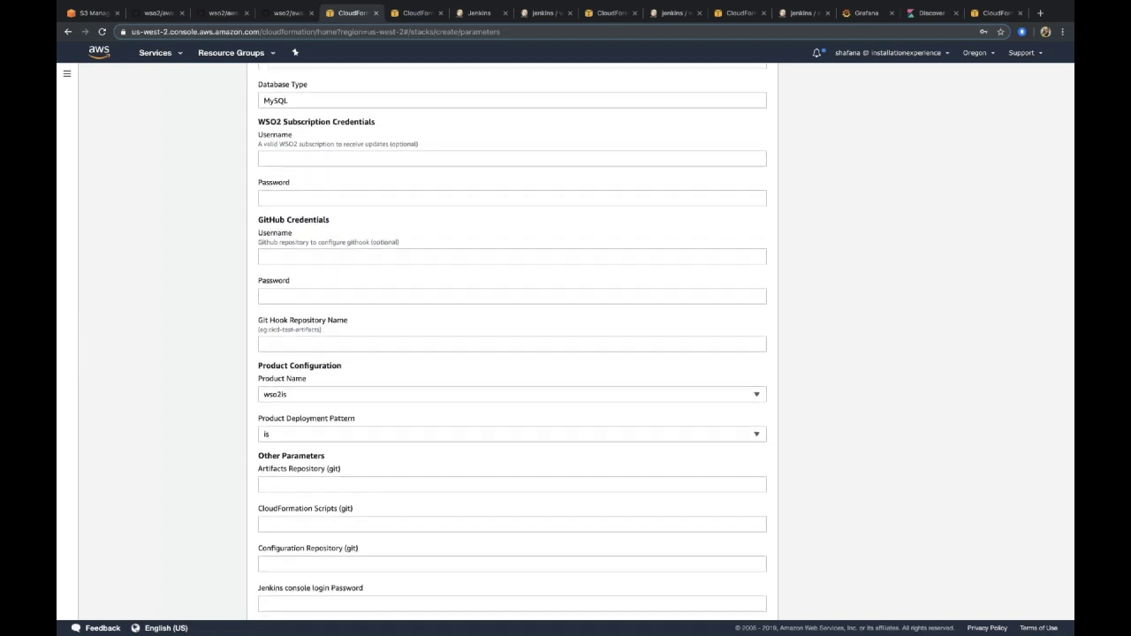
scroll(379, 177, "down", 1)
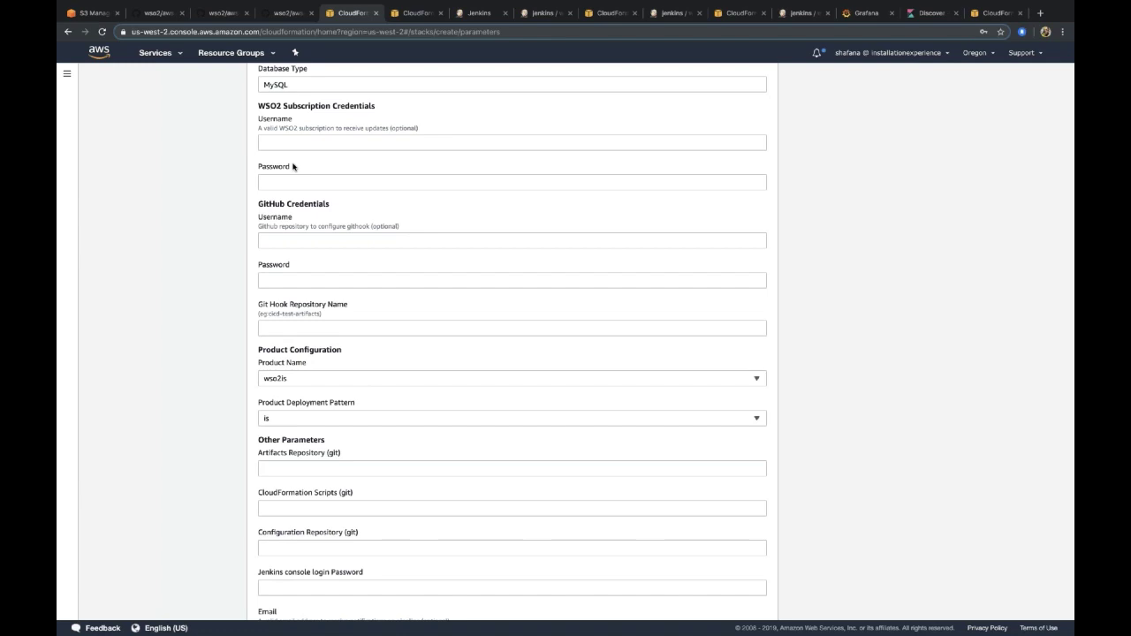
scroll(303, 176, "down", 2)
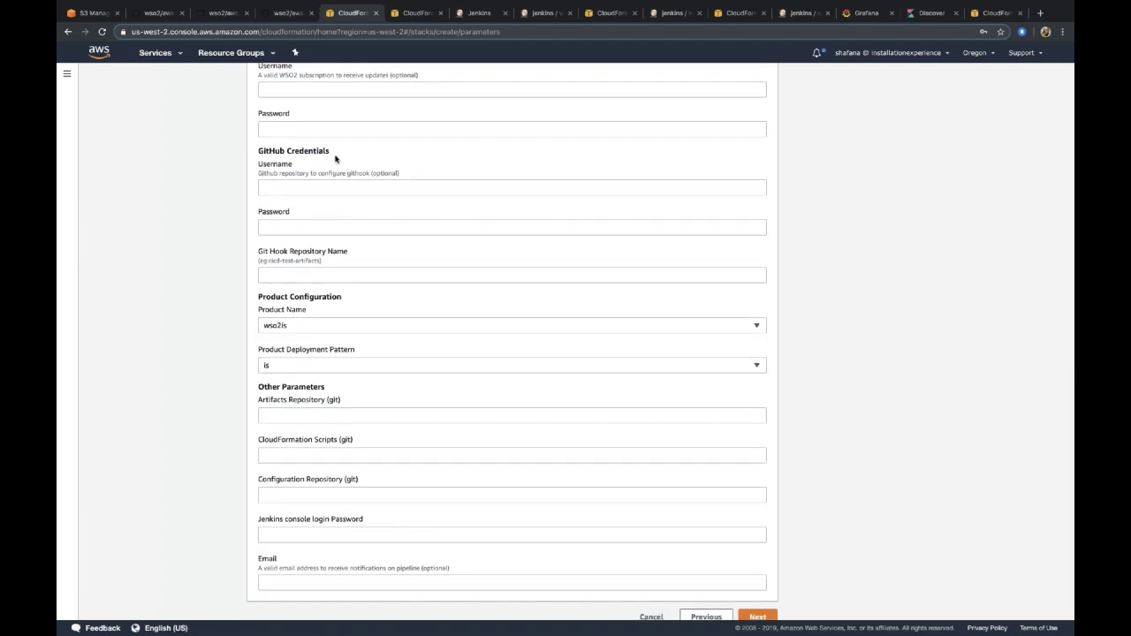
scroll(346, 216, "down", 1)
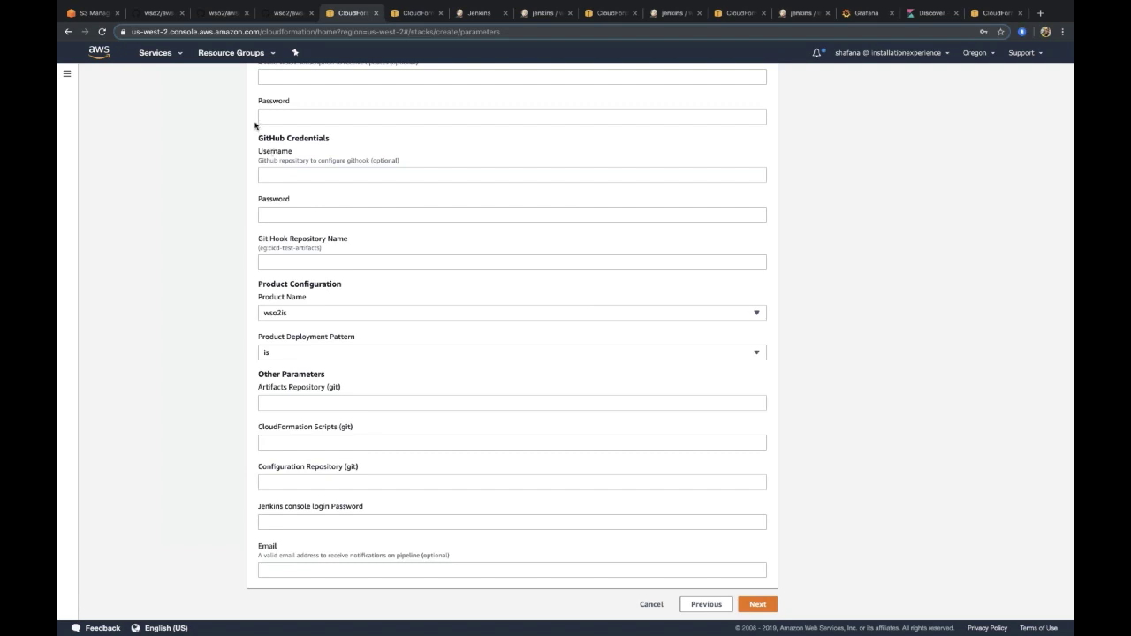
left_click(211, 13)
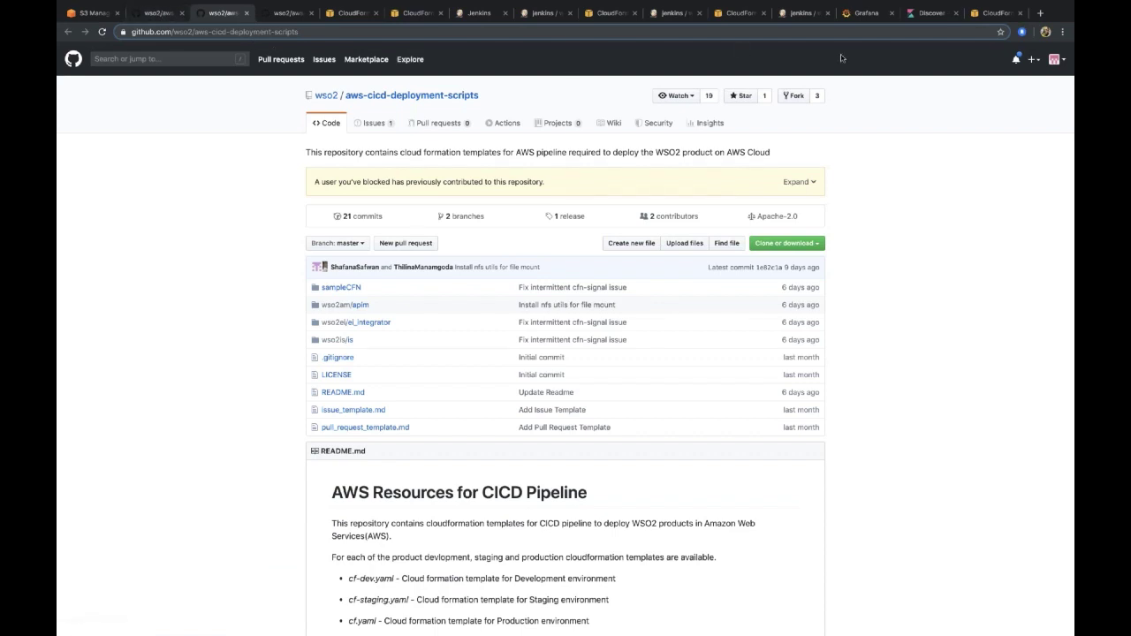
Search wso2-incubator's repositories for 'cicd-test' and open cicd-test-artifacts.
left_click(1041, 13)
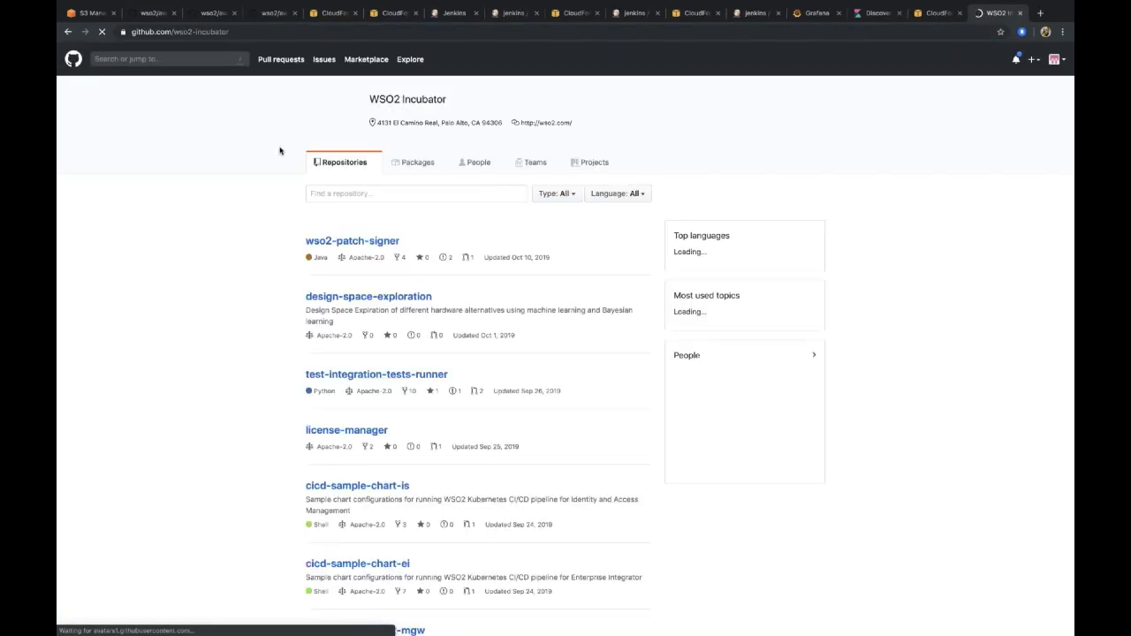
left_click(434, 193)
type("cicd-test")
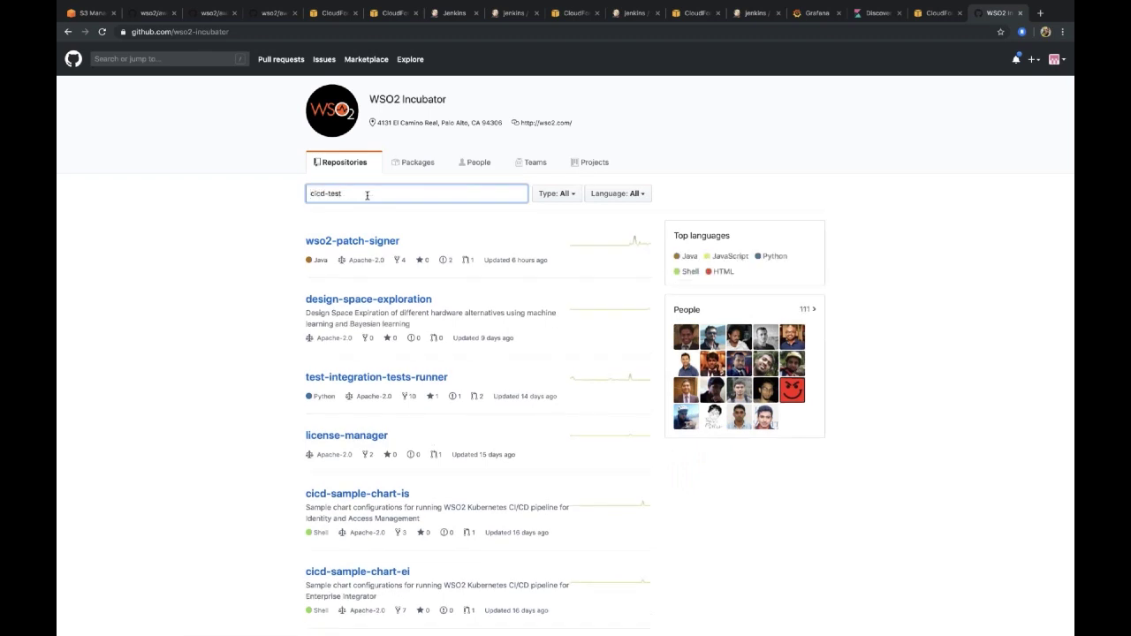
key("Return")
left_click(350, 272)
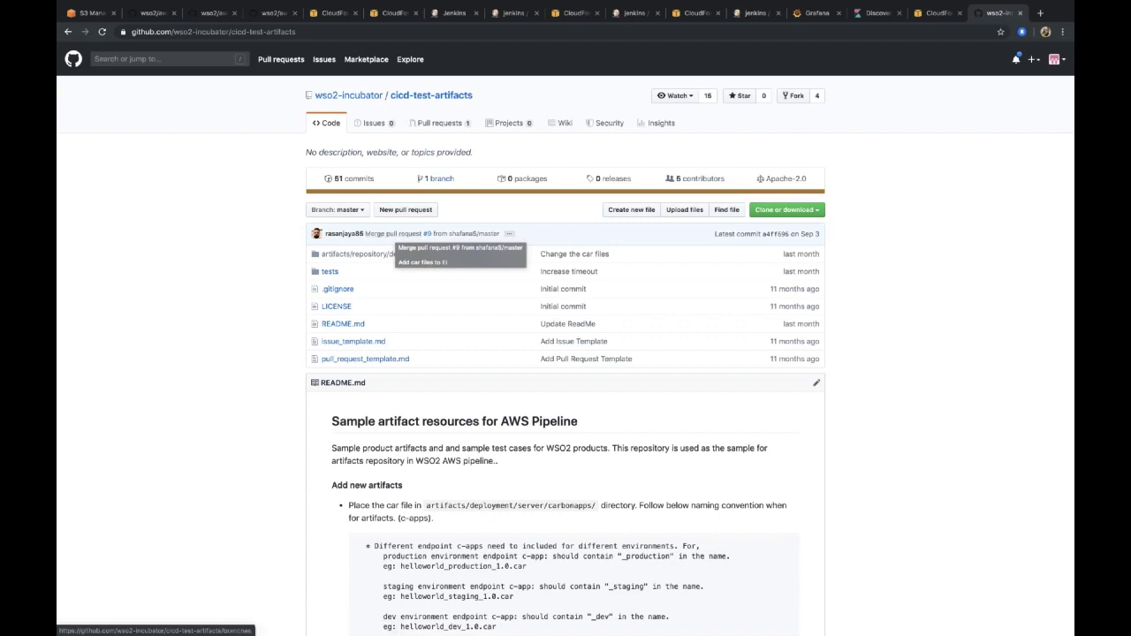
Open your existing fork of cicd-test-artifacts, then return to the stack form.
left_click(795, 97)
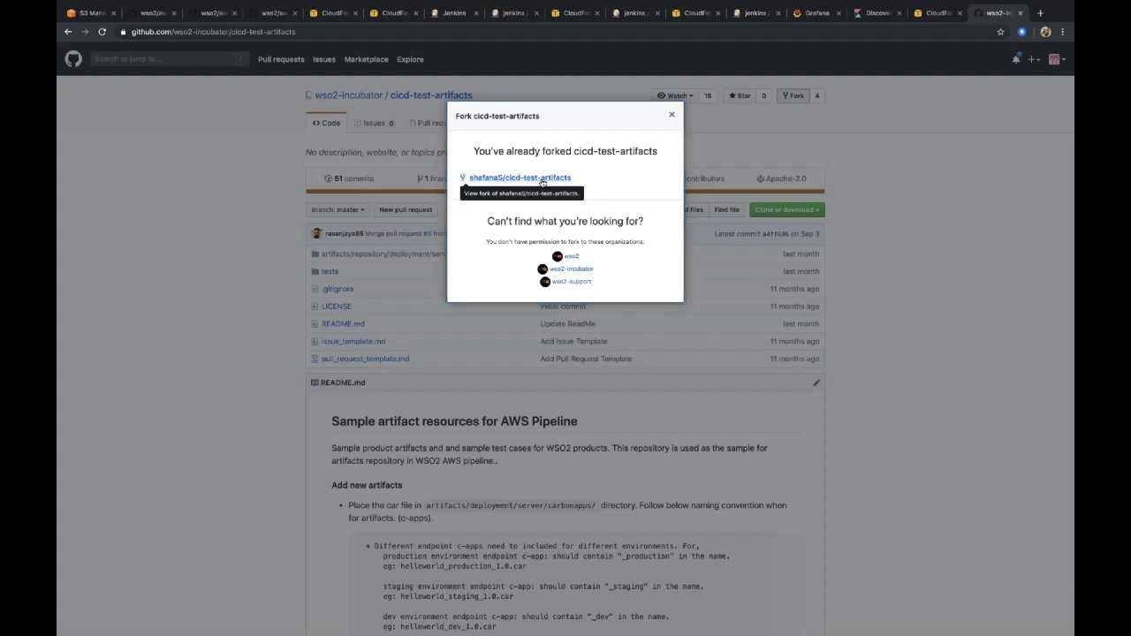
left_click(543, 180)
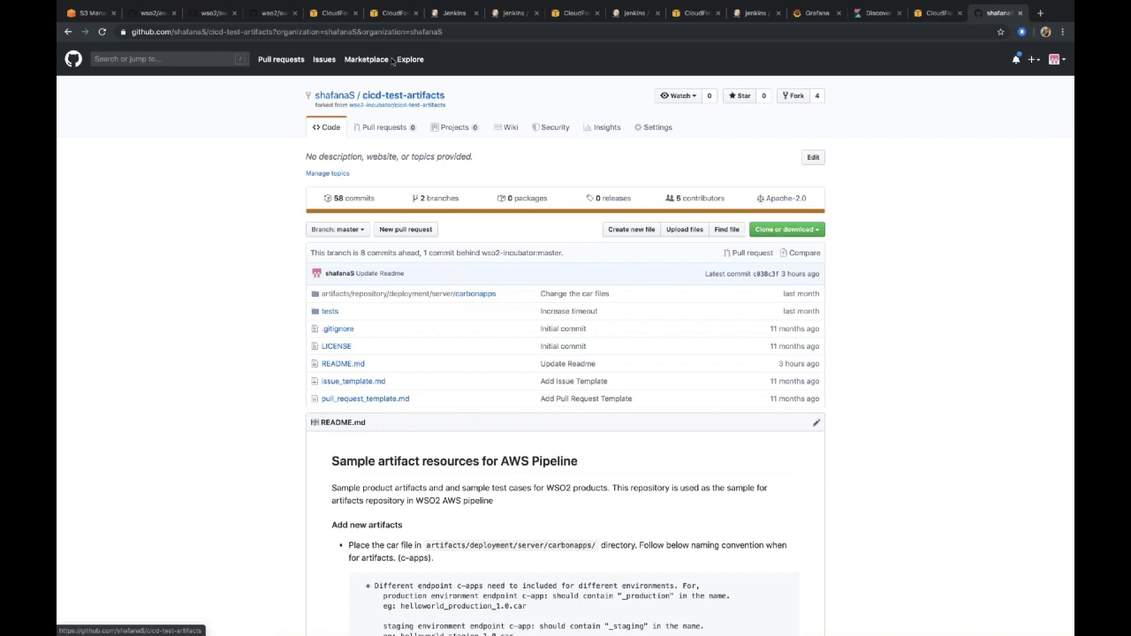
left_click(331, 13)
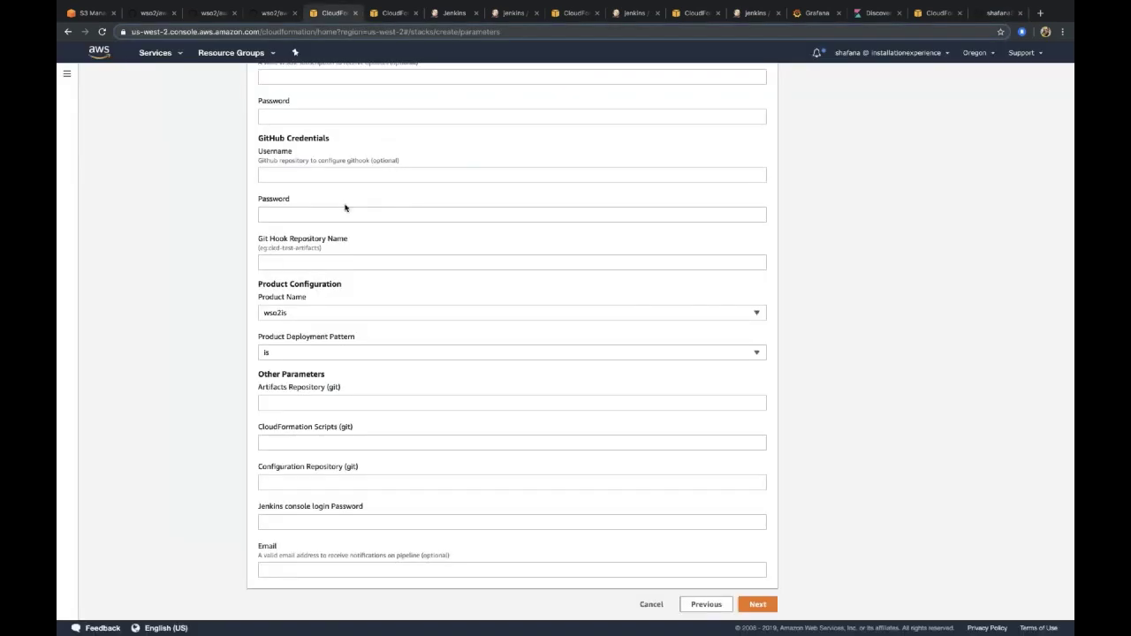
Enter the GitHub username and password in the stack parameters.
left_click(311, 171)
type("shafanaS")
left_click(318, 213)
type("s*************")
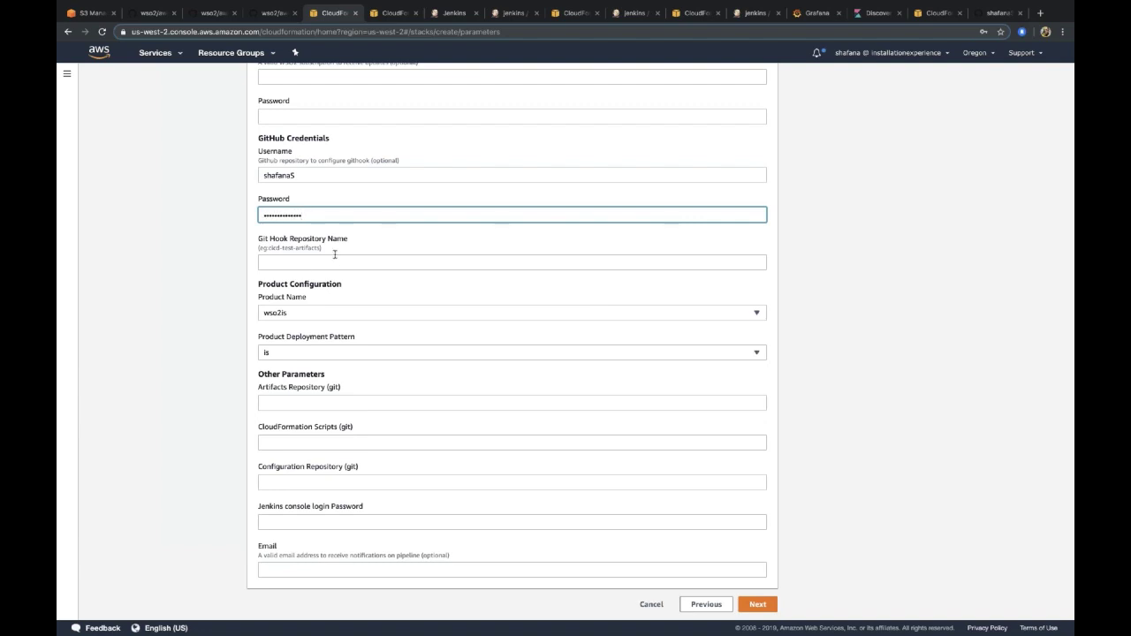
Set Git Hook Repository Name to cicd-test-artifacts, then return to the GitHub fork.
left_click(333, 260)
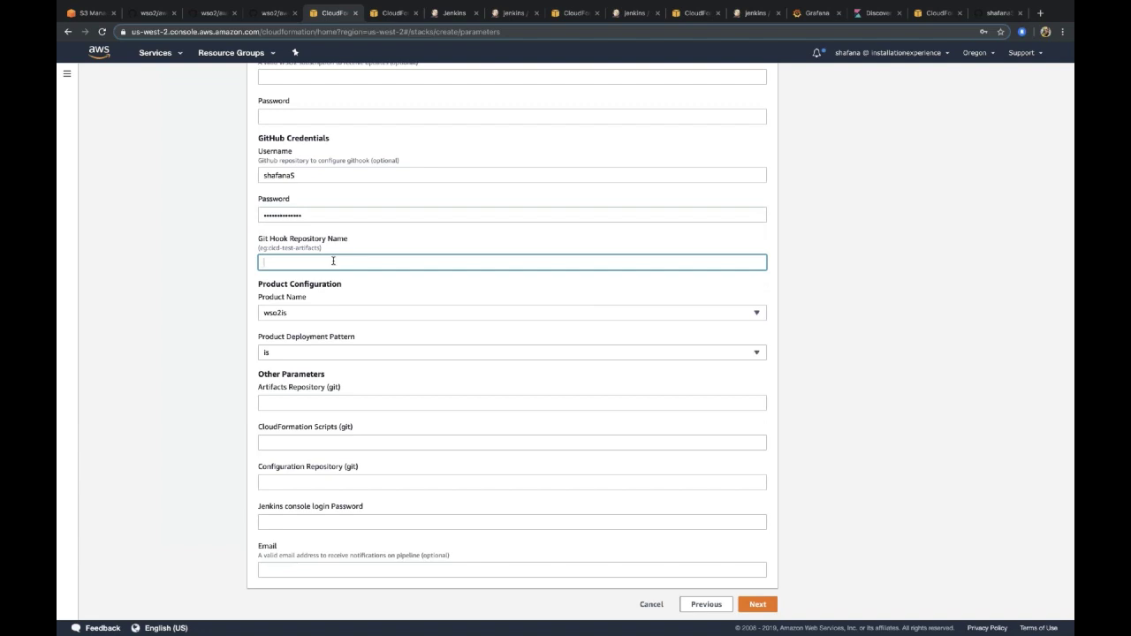
type("cicd-test-artifacts")
left_click(301, 332)
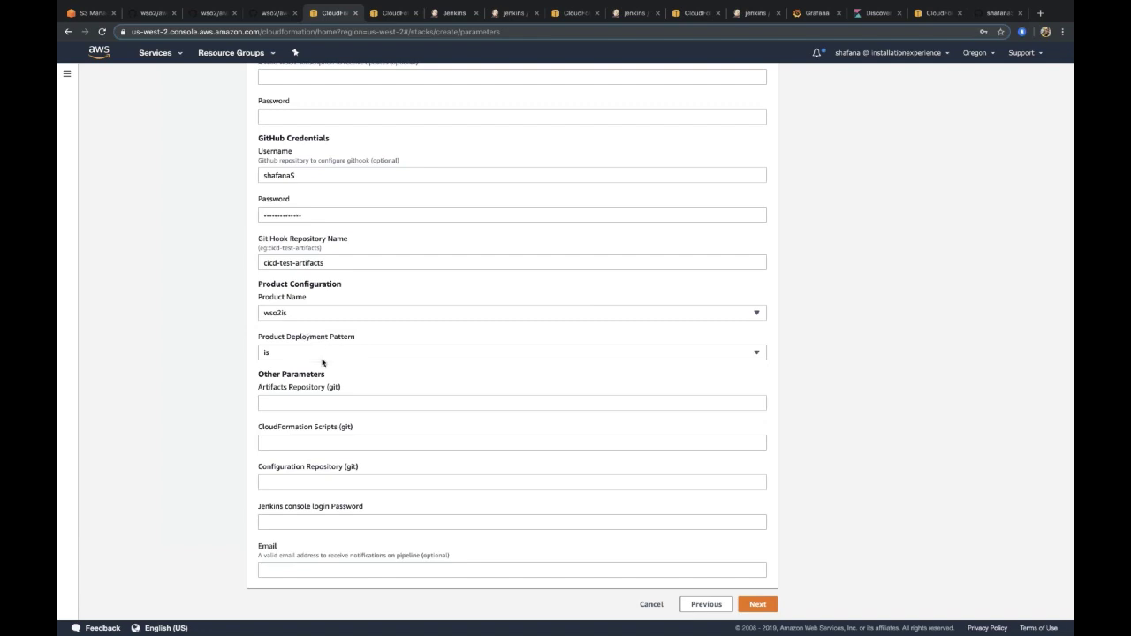
left_click(296, 402)
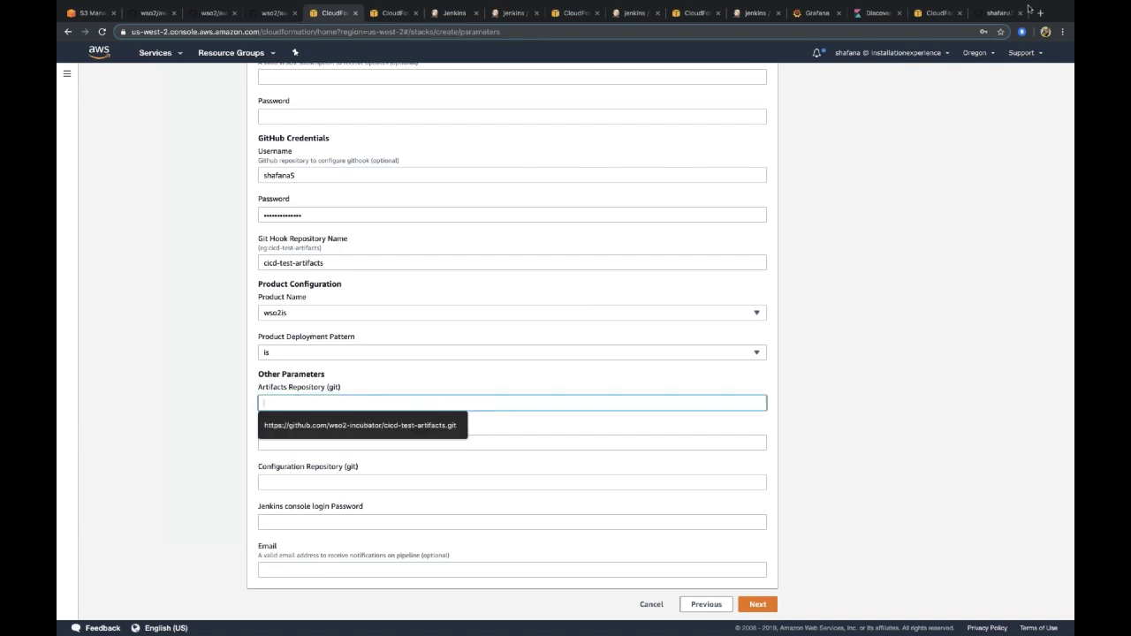
left_click(999, 13)
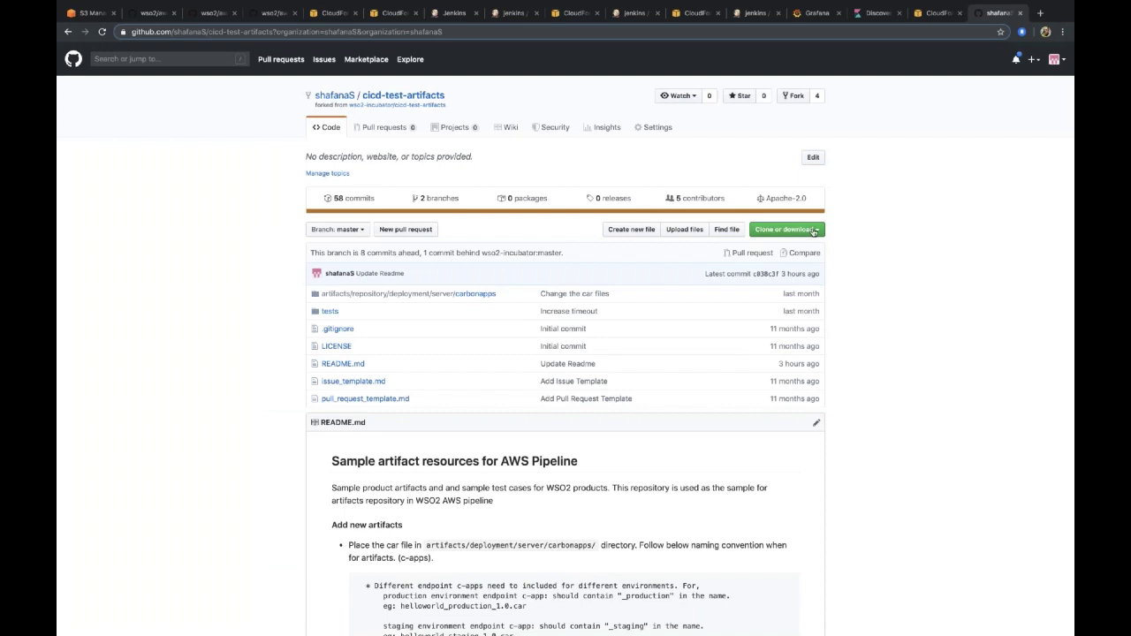
Paste the cicd-test-artifacts fork's clone URL into Artifacts Repository.
left_click(786, 228)
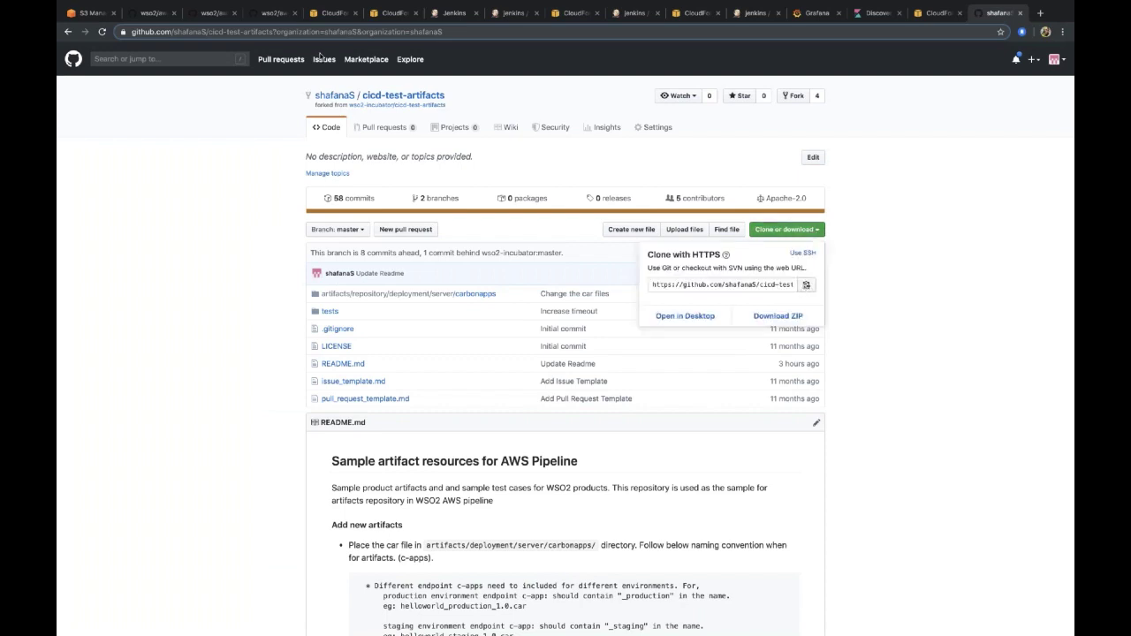
left_click(334, 12)
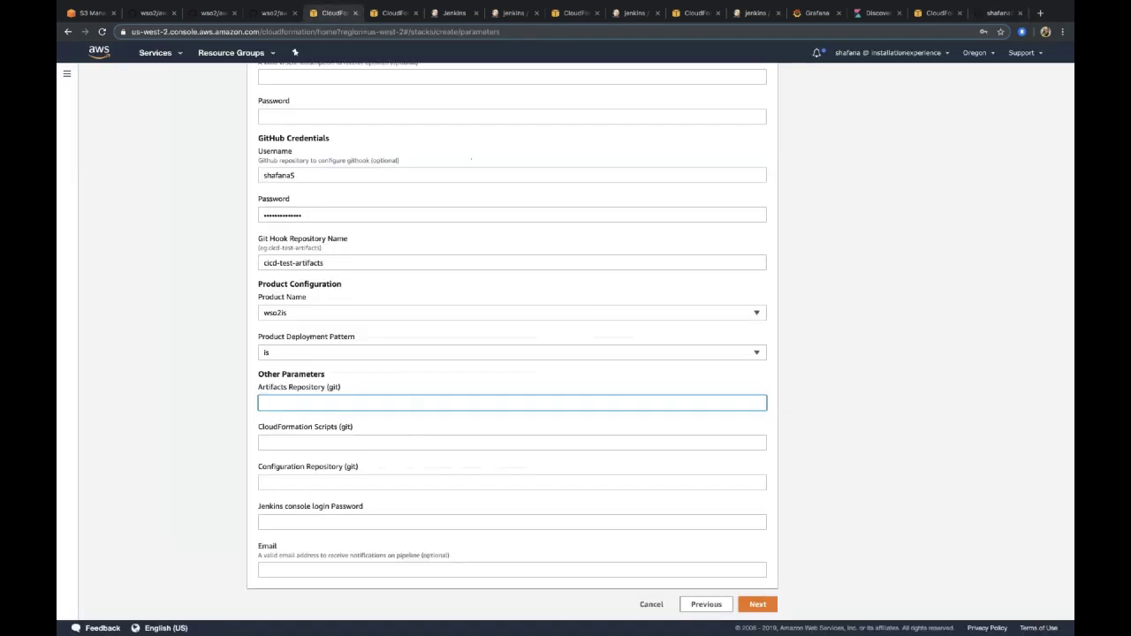
type("https://github.com/shafanaS/cicd-test-artifacts.git")
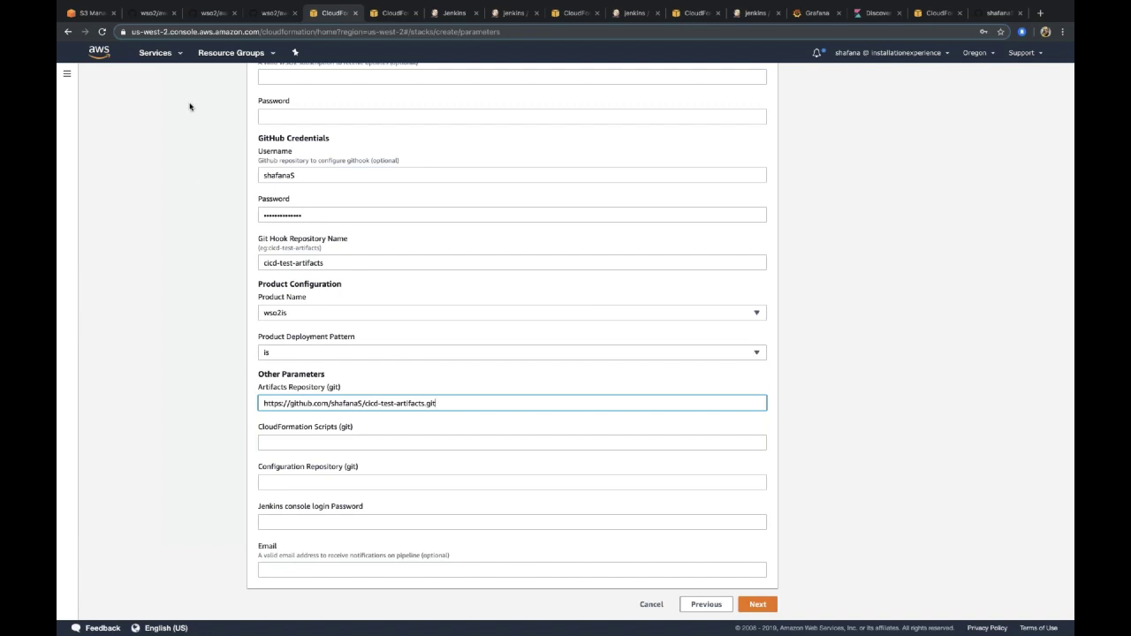
Copy the aws-cicd-deployment-scripts clone URL into the CloudFormation Scripts field.
left_click(209, 14)
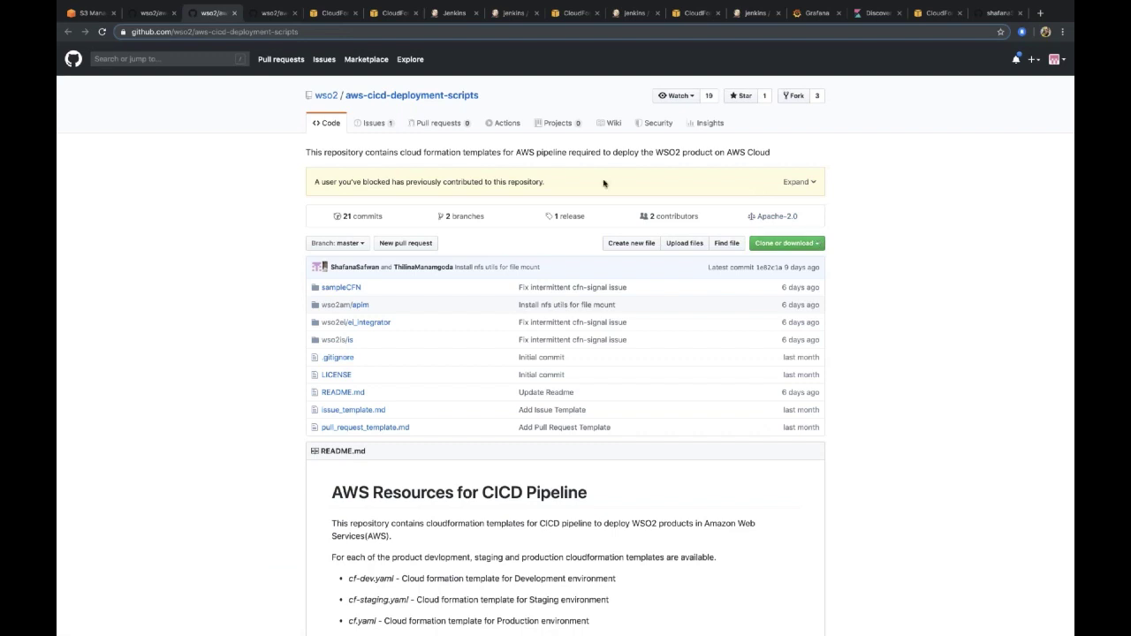
key("ctrl+plus")
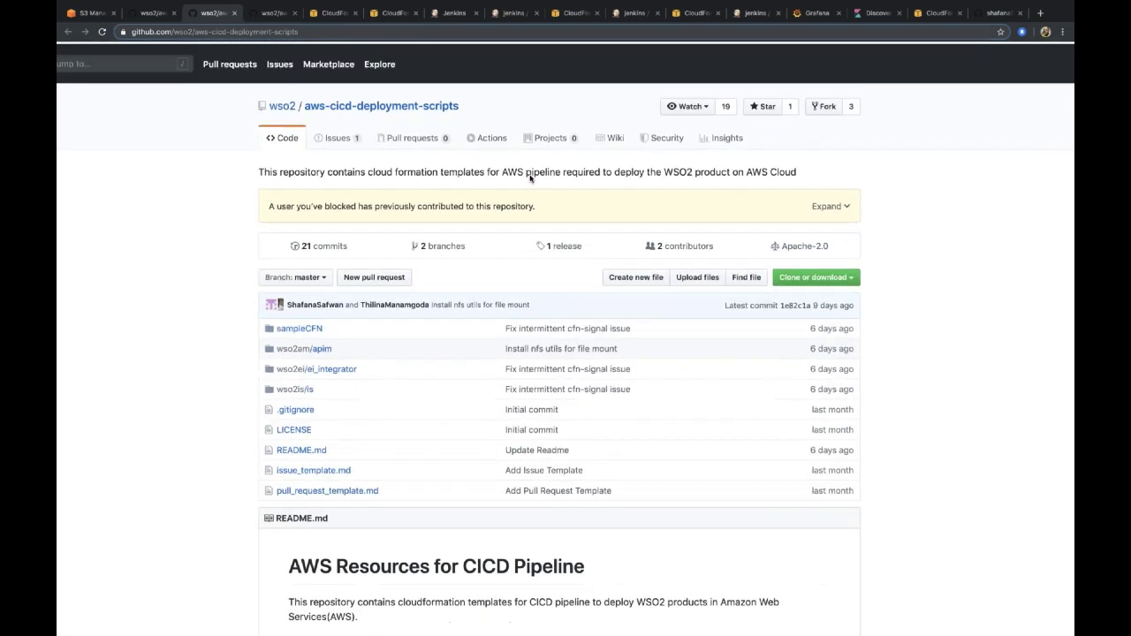
key("ctrl+minus")
key("ctrl+minus")
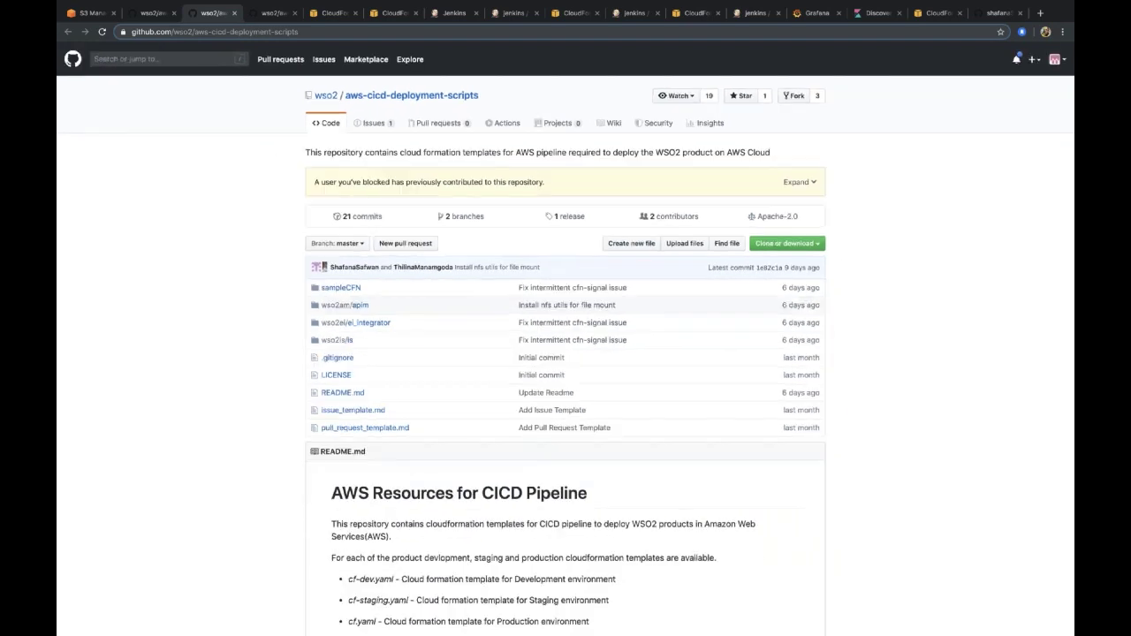
left_click(787, 243)
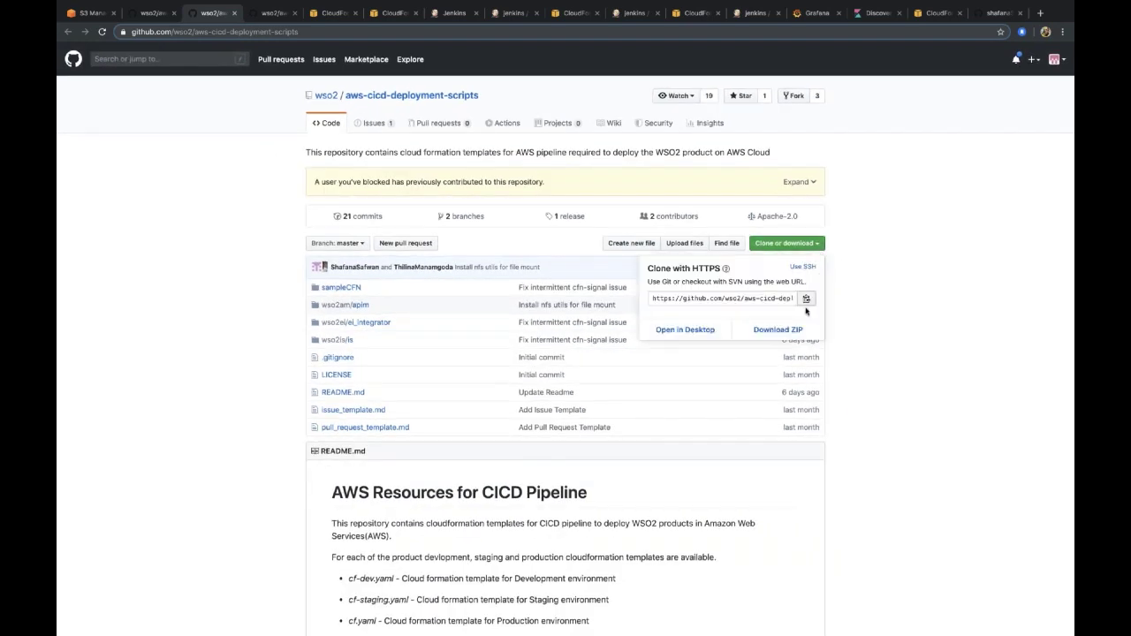
left_click(879, 196)
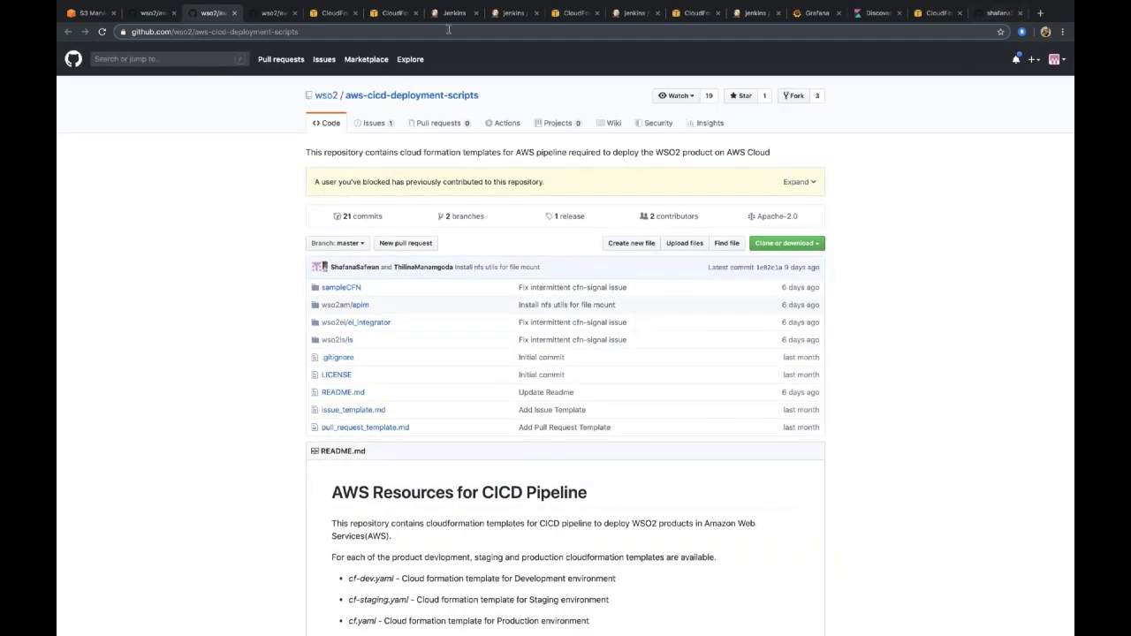
left_click(334, 12)
left_click(279, 440)
key("ctrl+v")
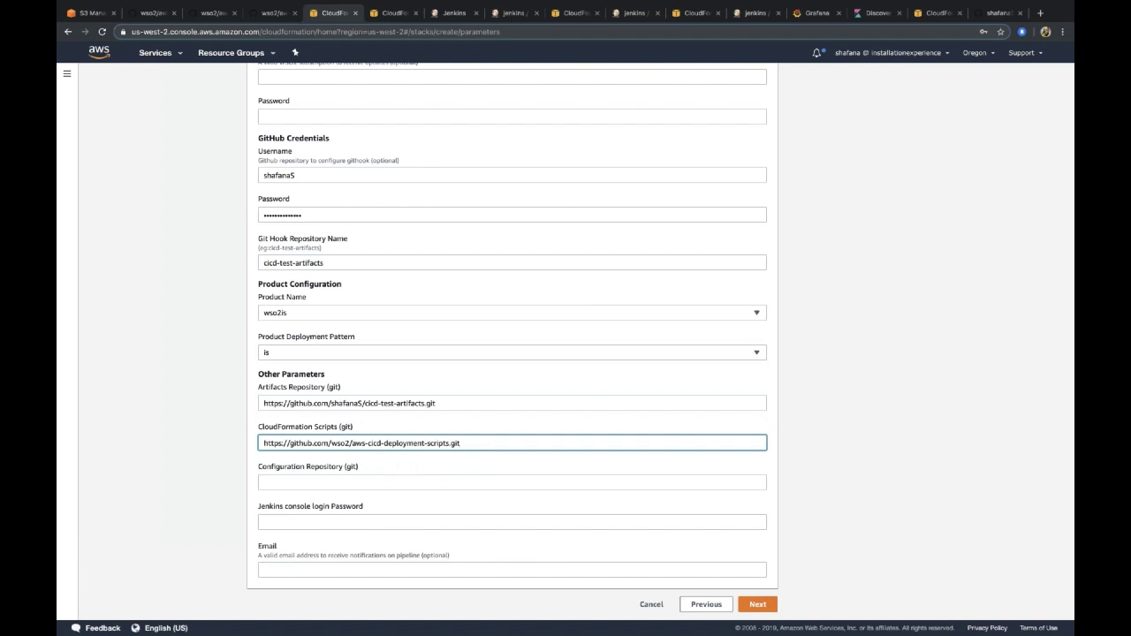
Paste the aws-cicd-is-configurations clone URL into the Configuration Repository field.
left_click(275, 15)
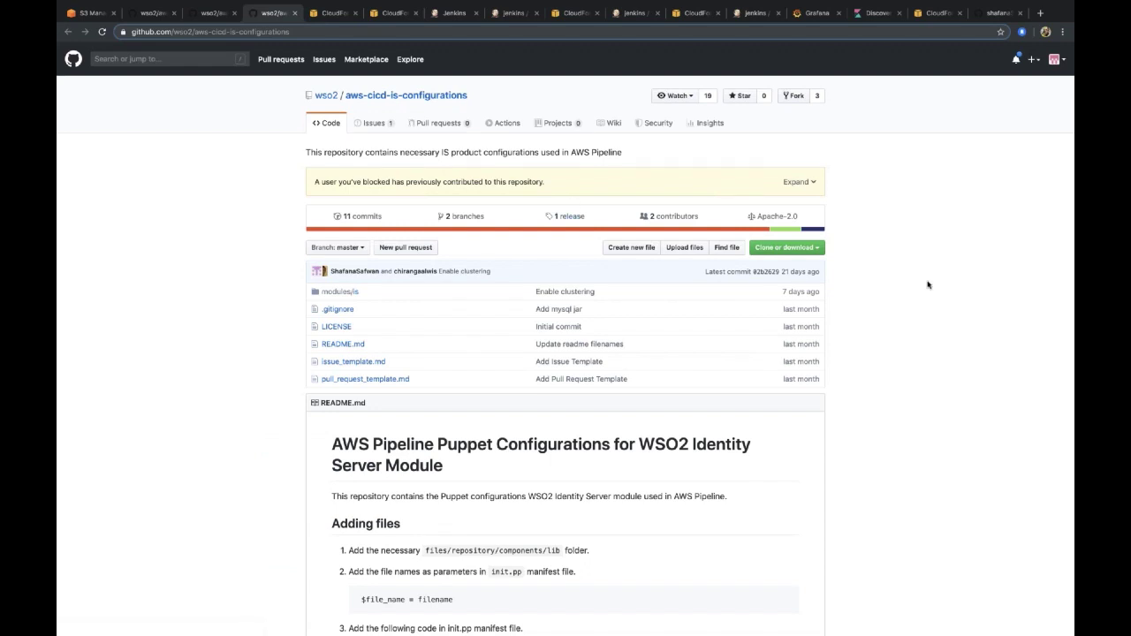
left_click(784, 248)
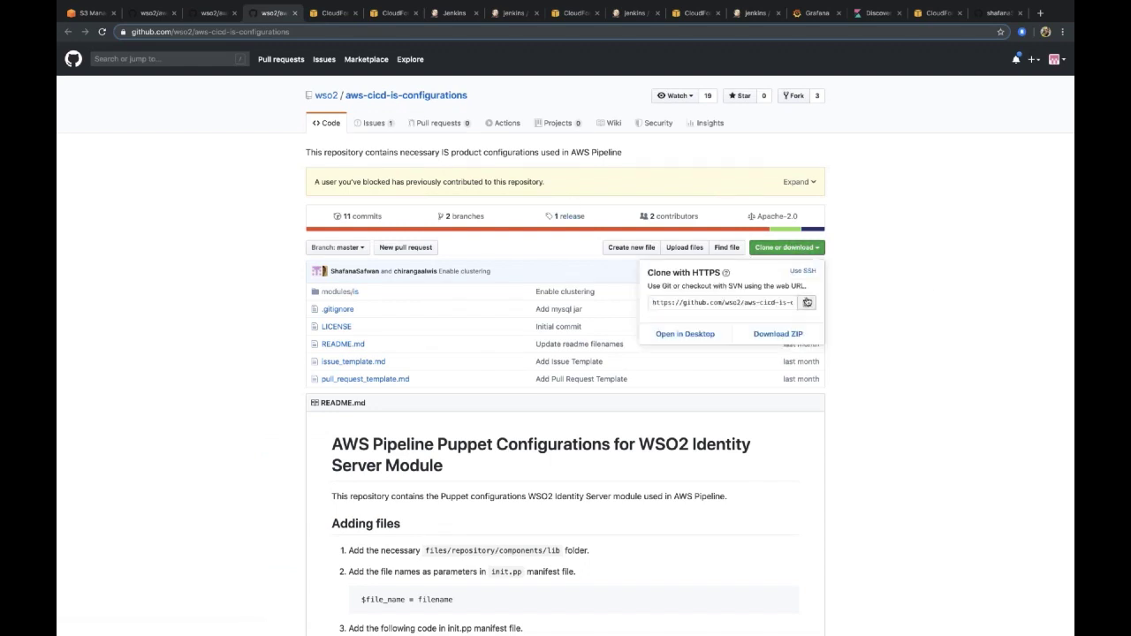
left_click(334, 13)
left_click(290, 478)
key("super+v")
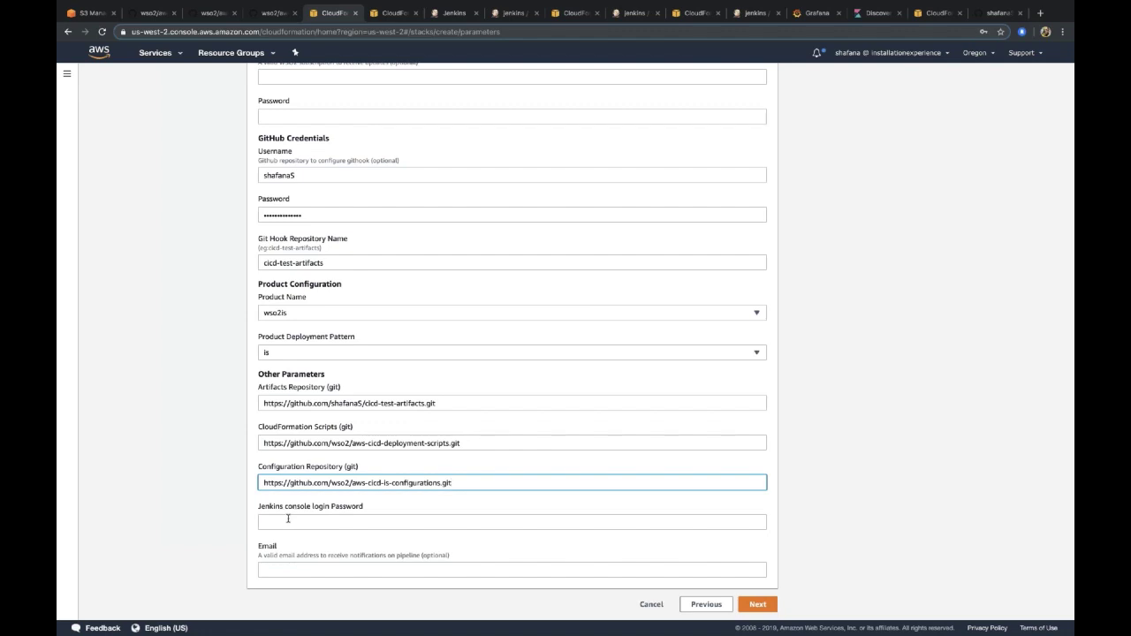
Enter the Jenkins console password and notification e-mail address, then continue to stack options.
left_click(288, 519)
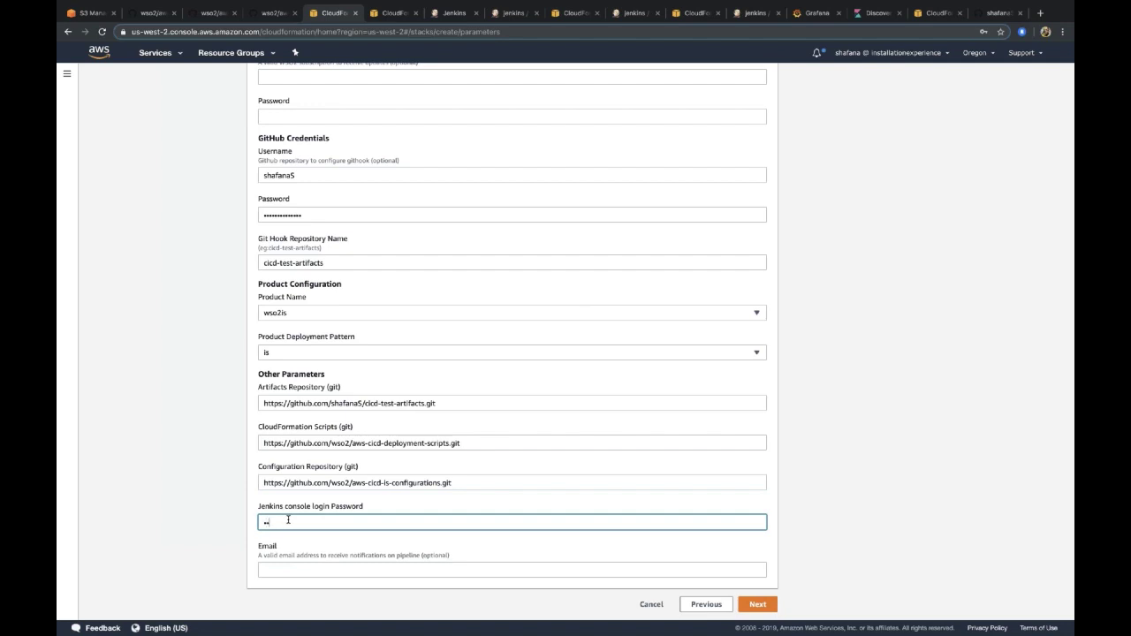
left_click(278, 571)
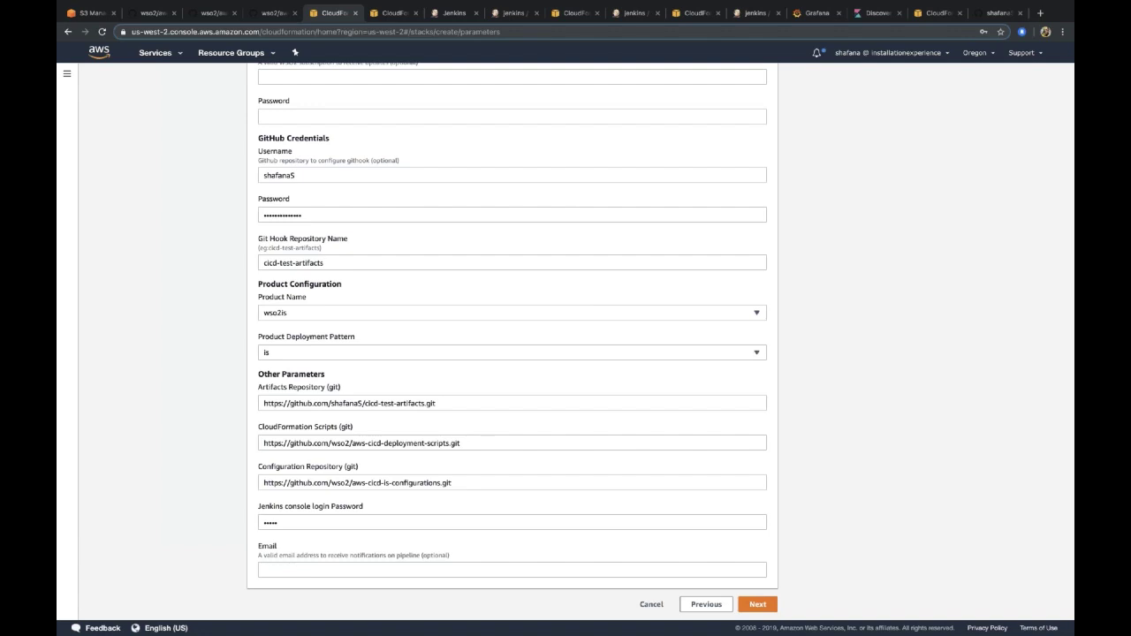
left_click(313, 571)
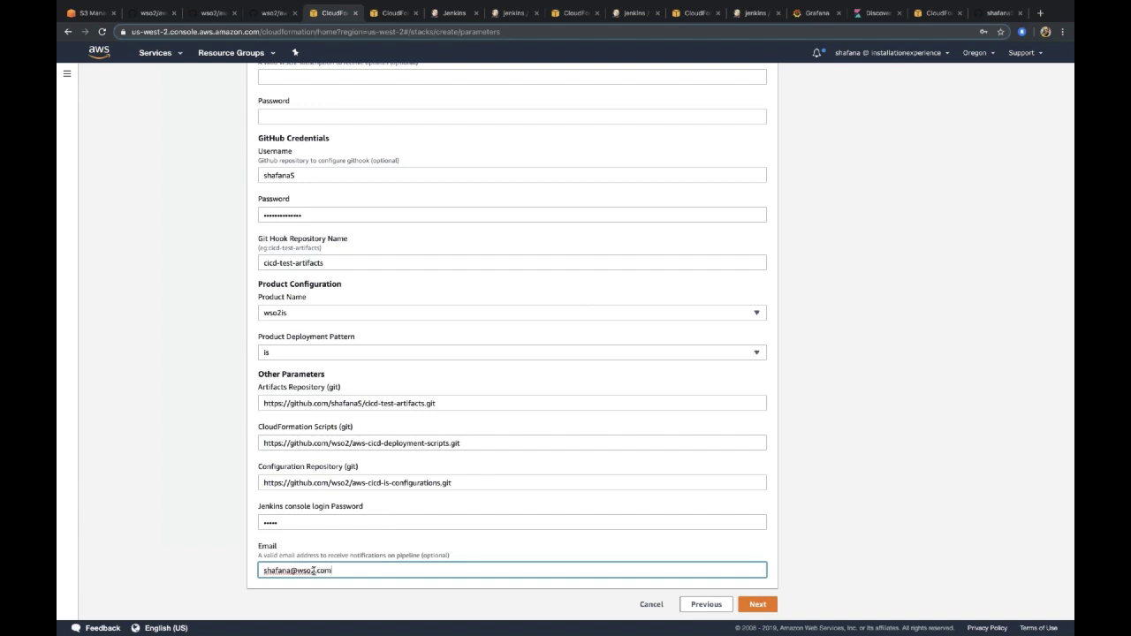
left_click(770, 606)
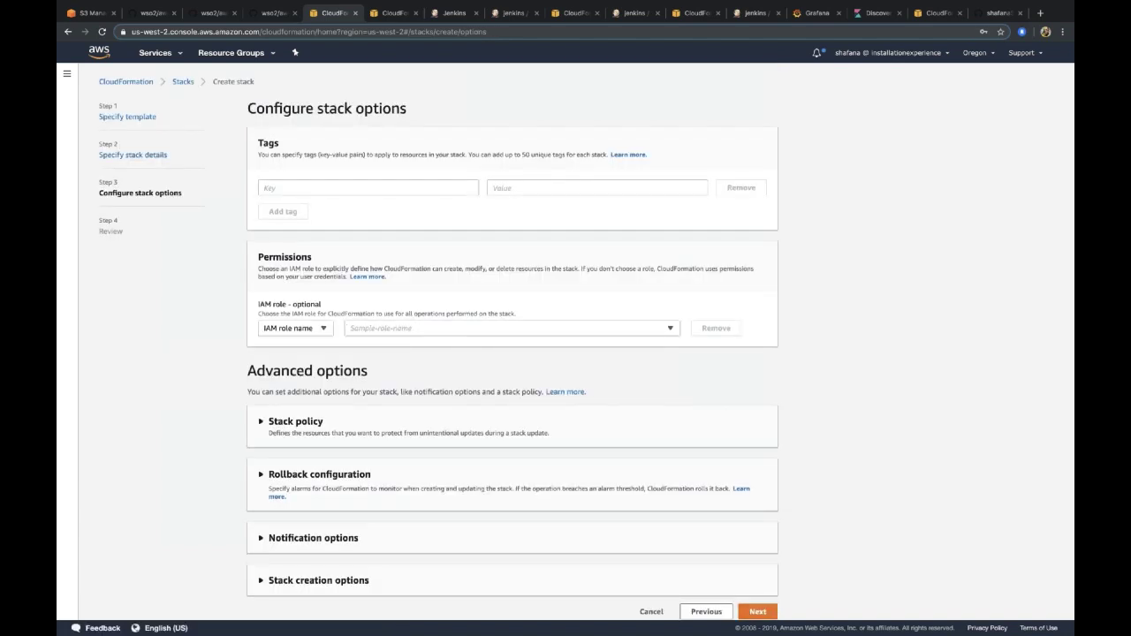
Keep default stack options, review the settings, and create the JenkinsDeployment stack.
scroll(513, 353, "down", 1)
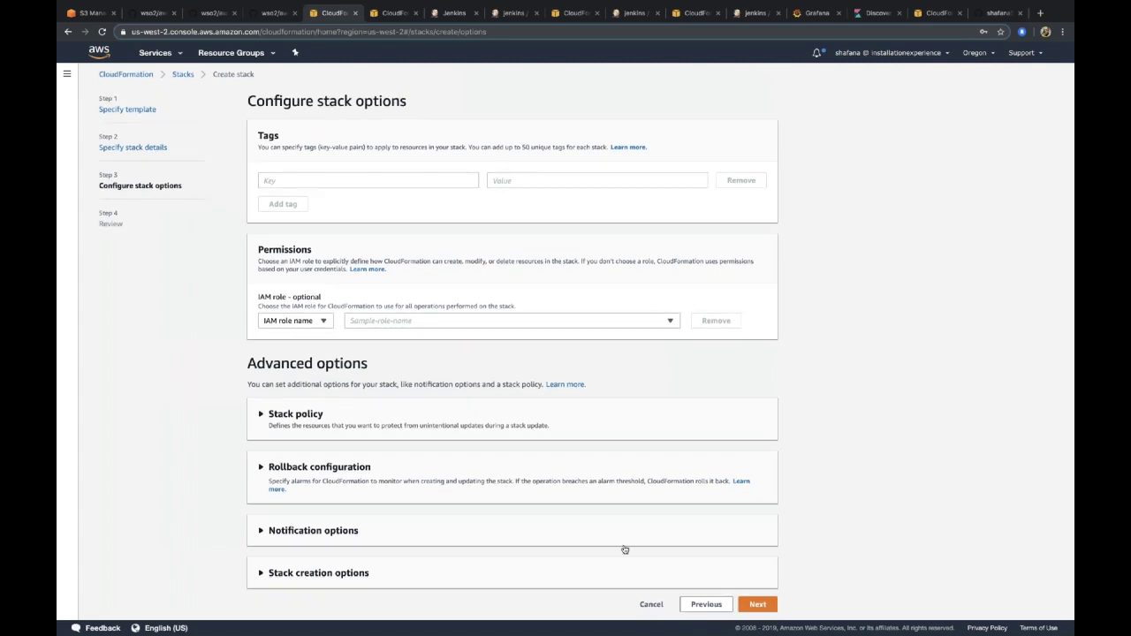
left_click(757, 605)
scroll(616, 524, "down", 2)
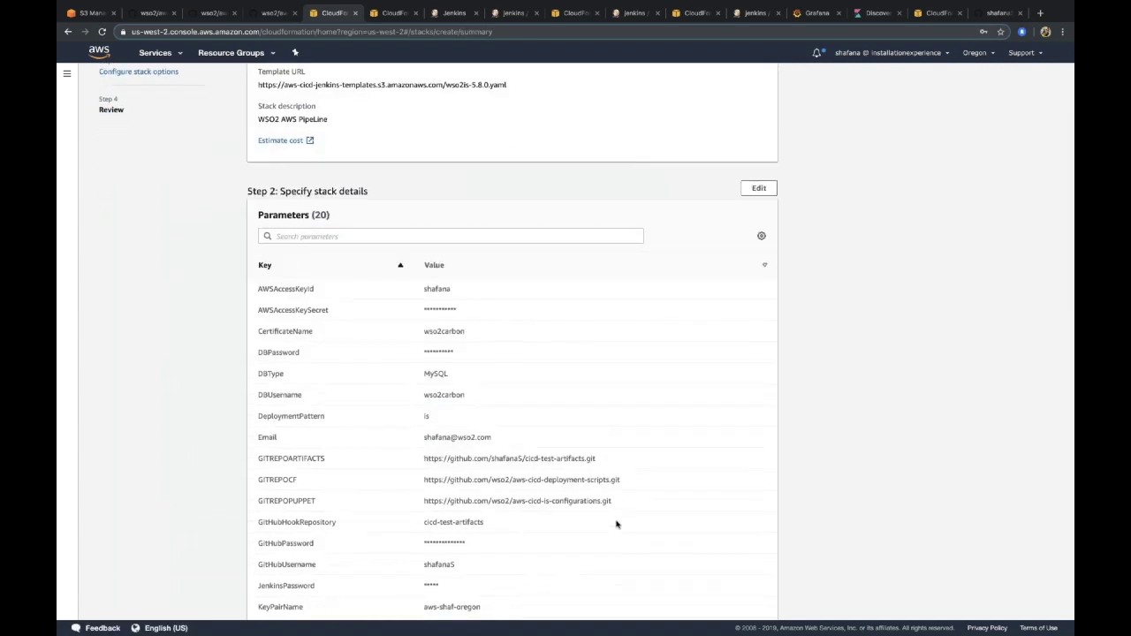
scroll(616, 521, "up", 2)
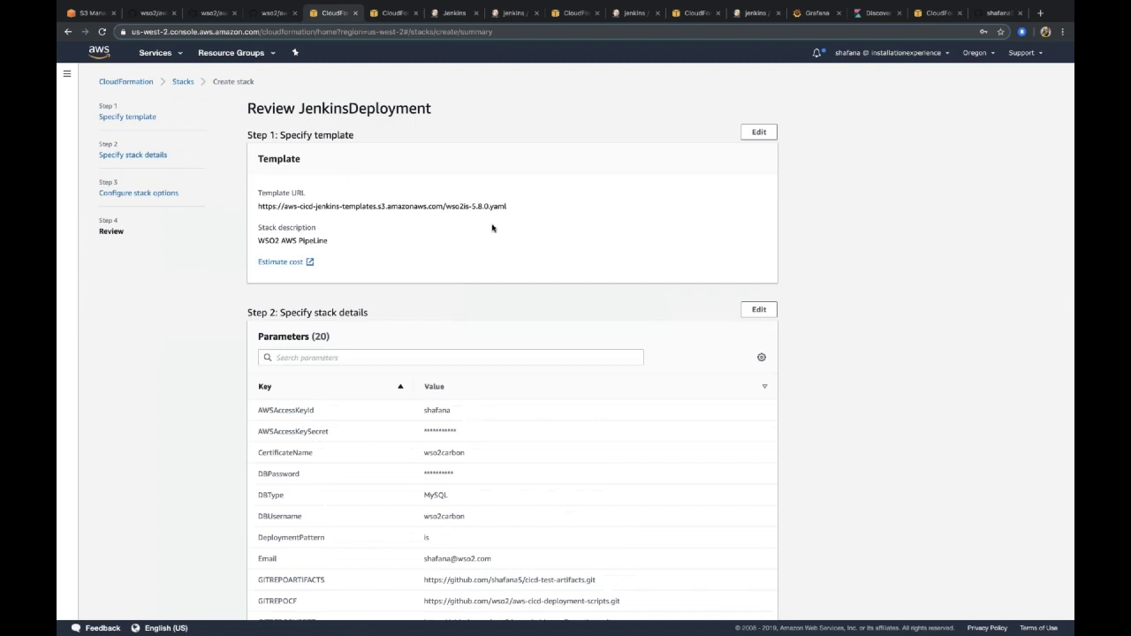
scroll(492, 228, "down", 12)
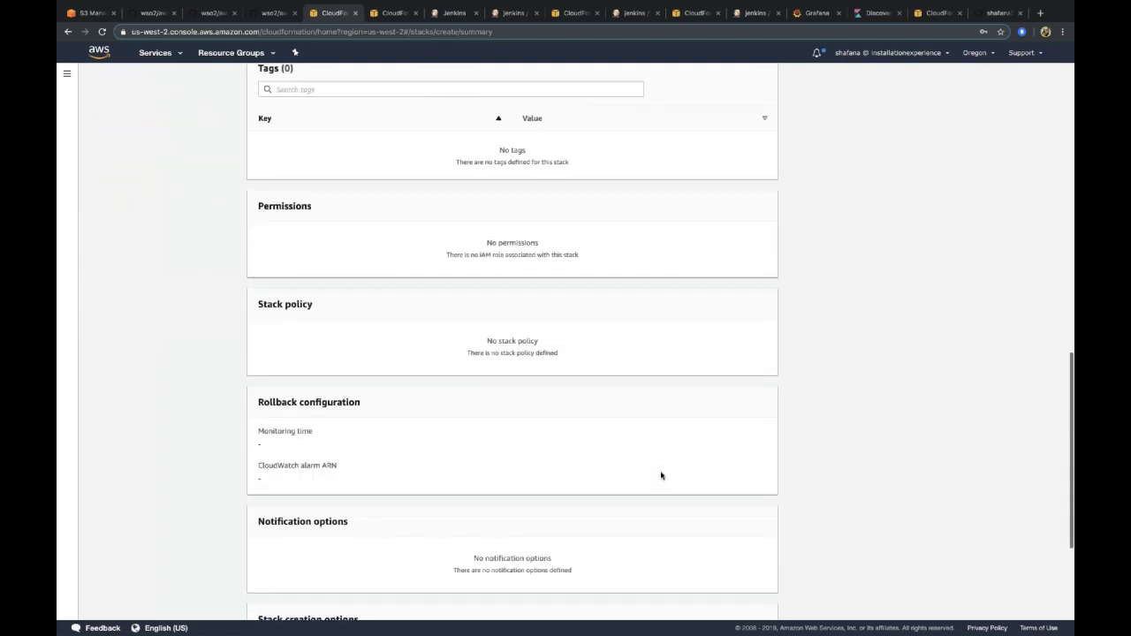
scroll(661, 475, "down", 5)
left_click(744, 604)
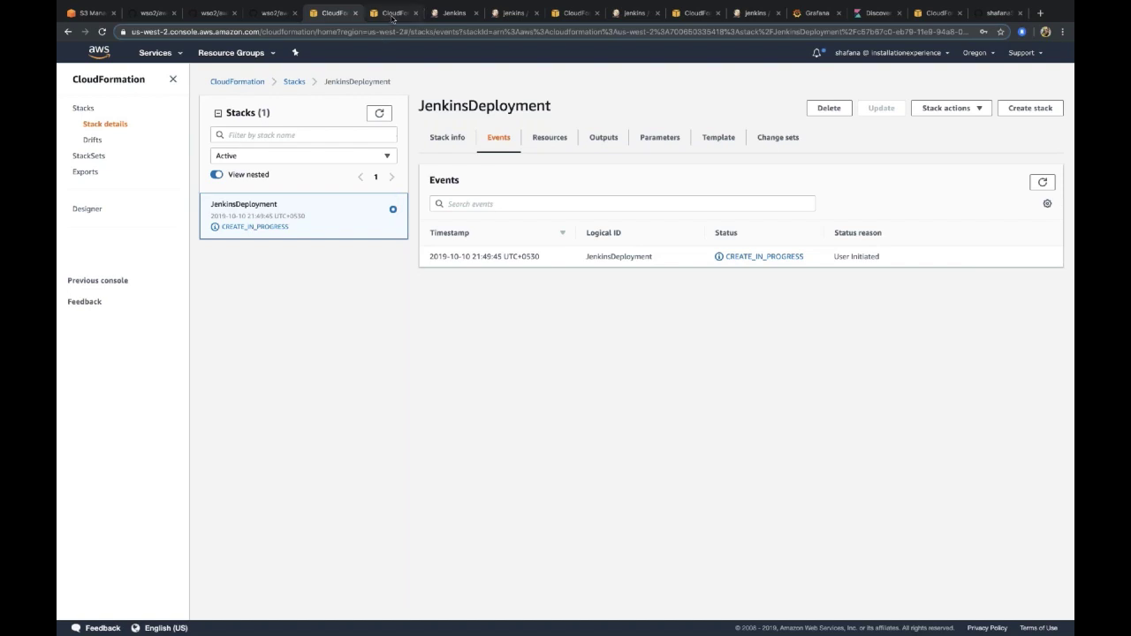
Open the Tokyo stack's JenkinsConsoleURL output in a new tab to reach Jenkins Pipelines.
left_click(392, 14)
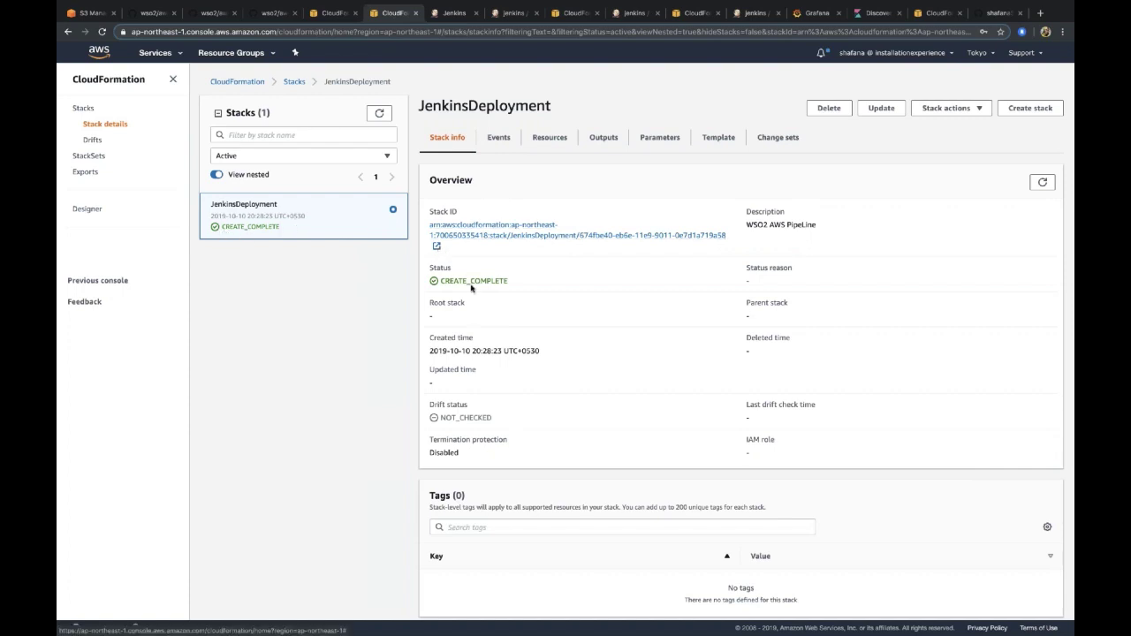
left_click(606, 139)
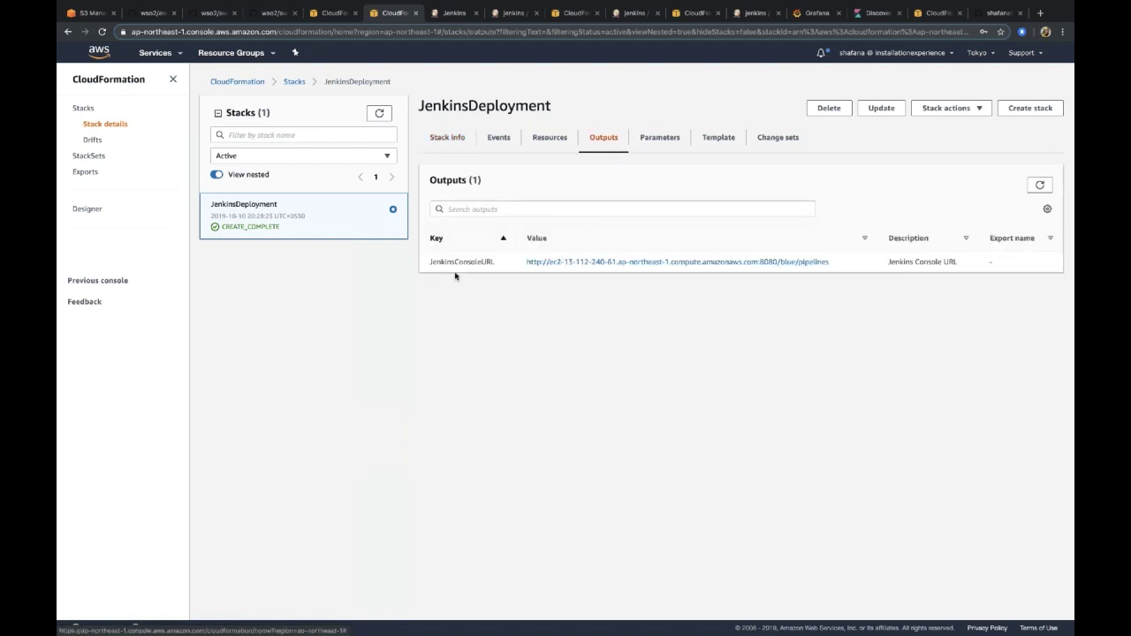
right_click(571, 267)
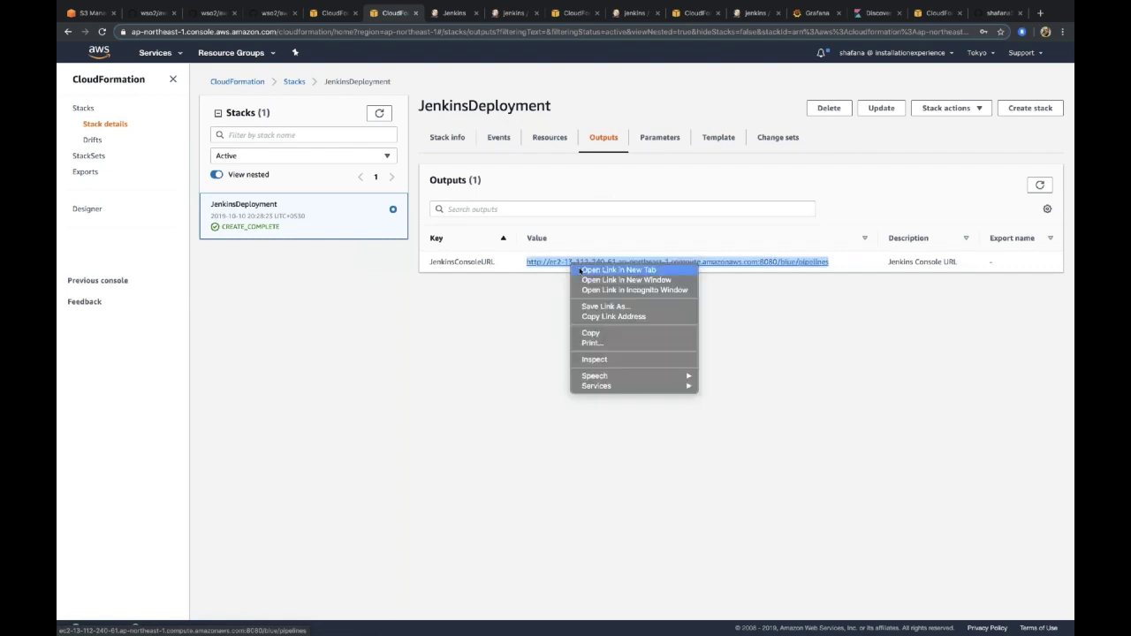
left_click(610, 271)
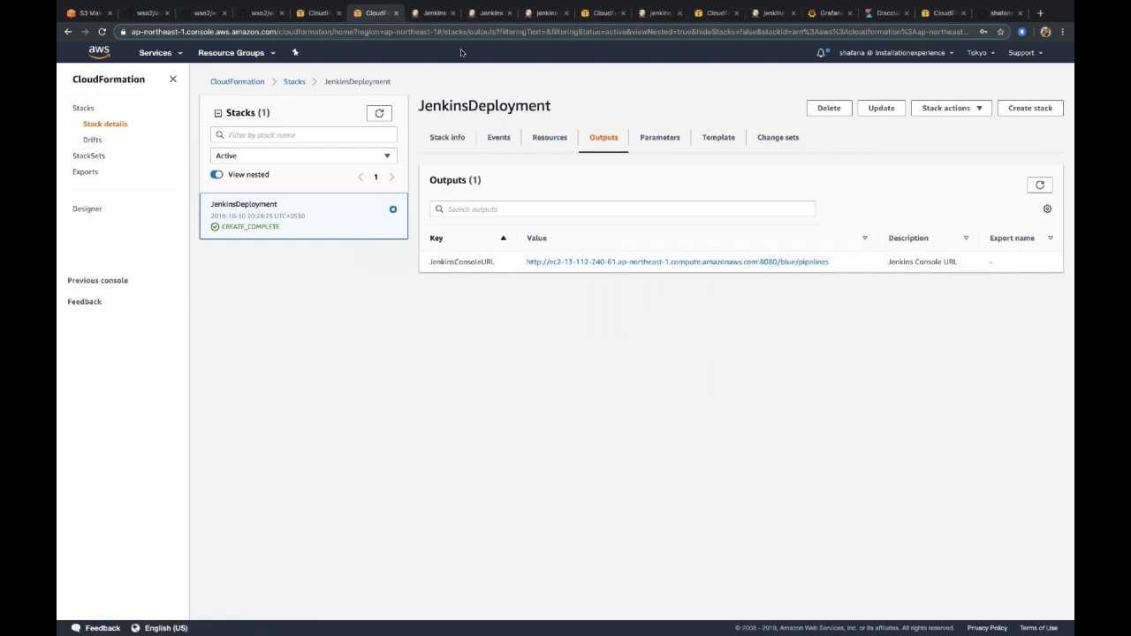
left_click(434, 12)
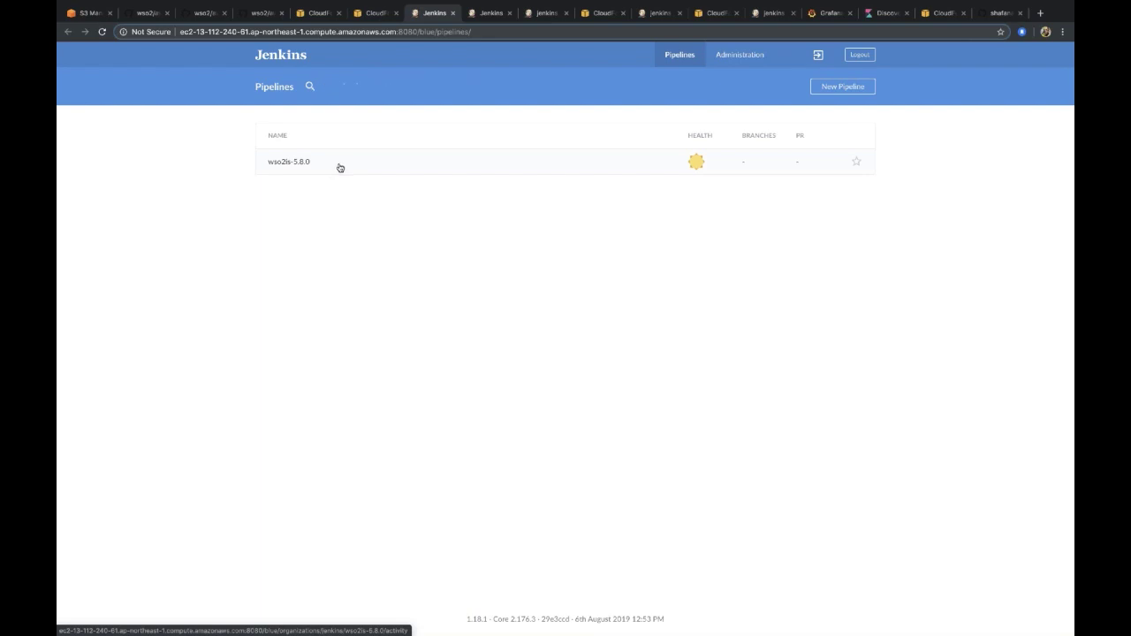
Launch run 1 of the wso2is-5.8.0 pipeline for product wso2is version 5.8.0 and confirm it appears.
left_click(340, 167)
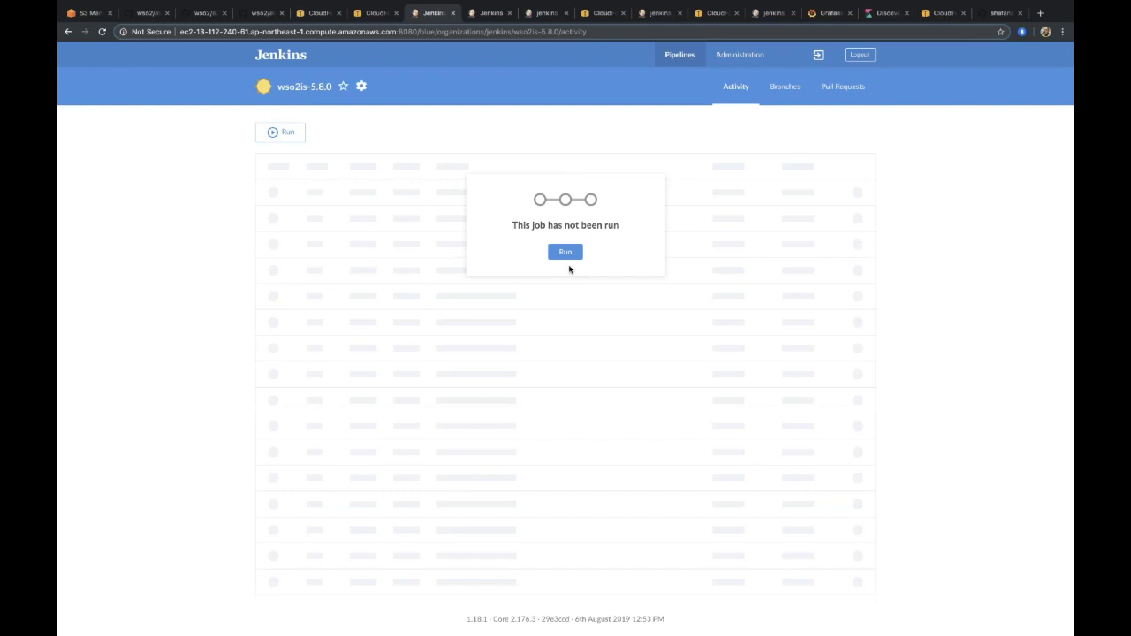
key("super+r")
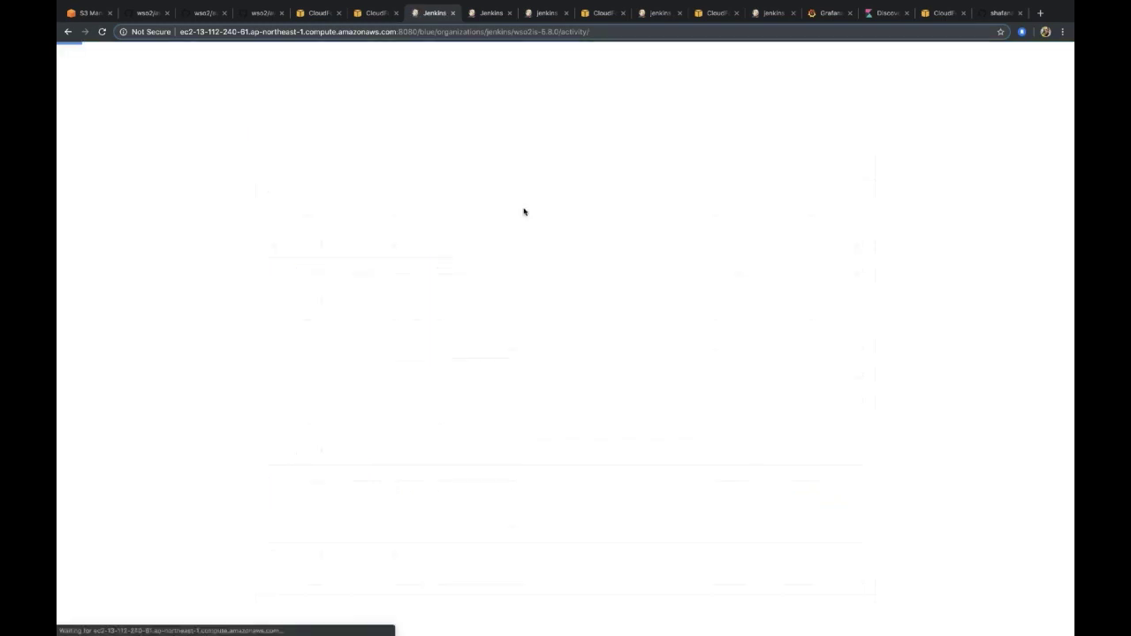
left_click(565, 255)
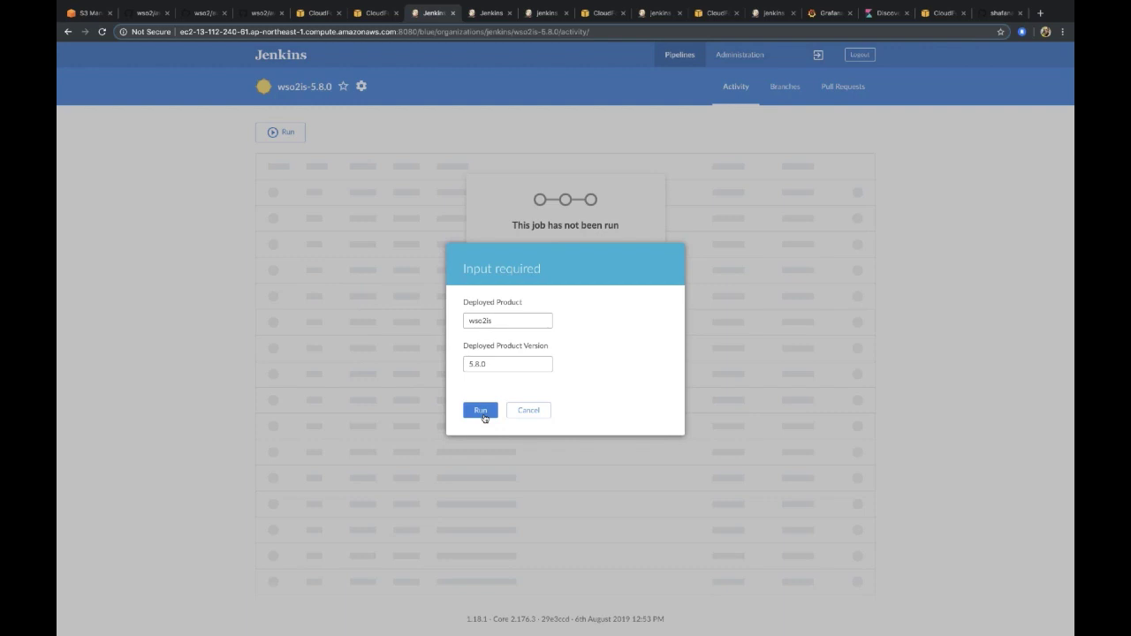
left_click(483, 414)
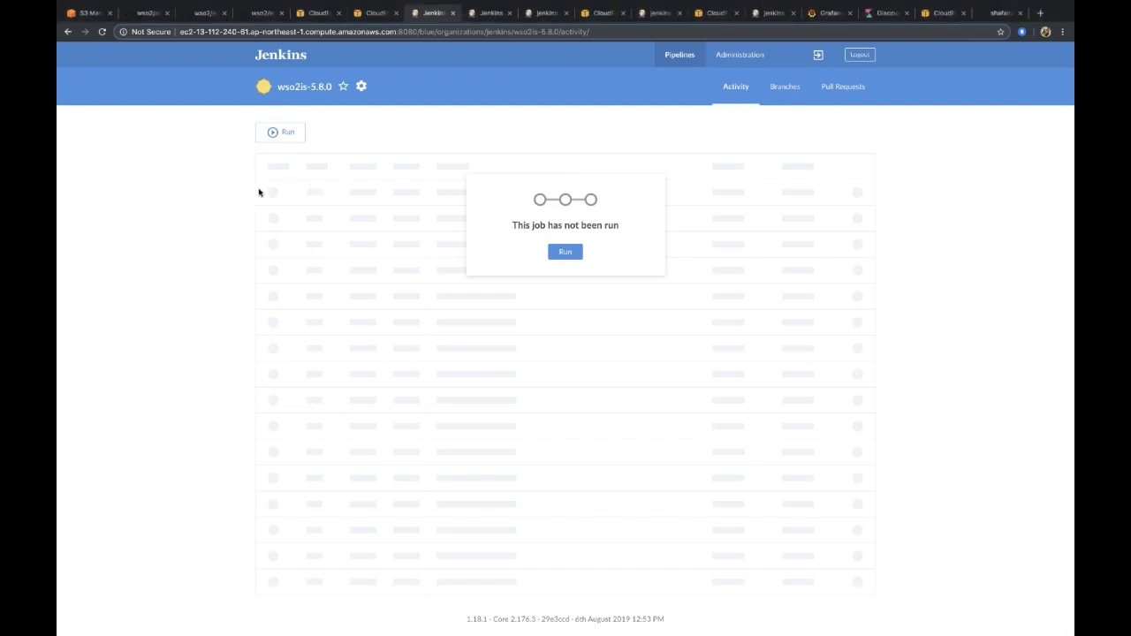
key("super+r")
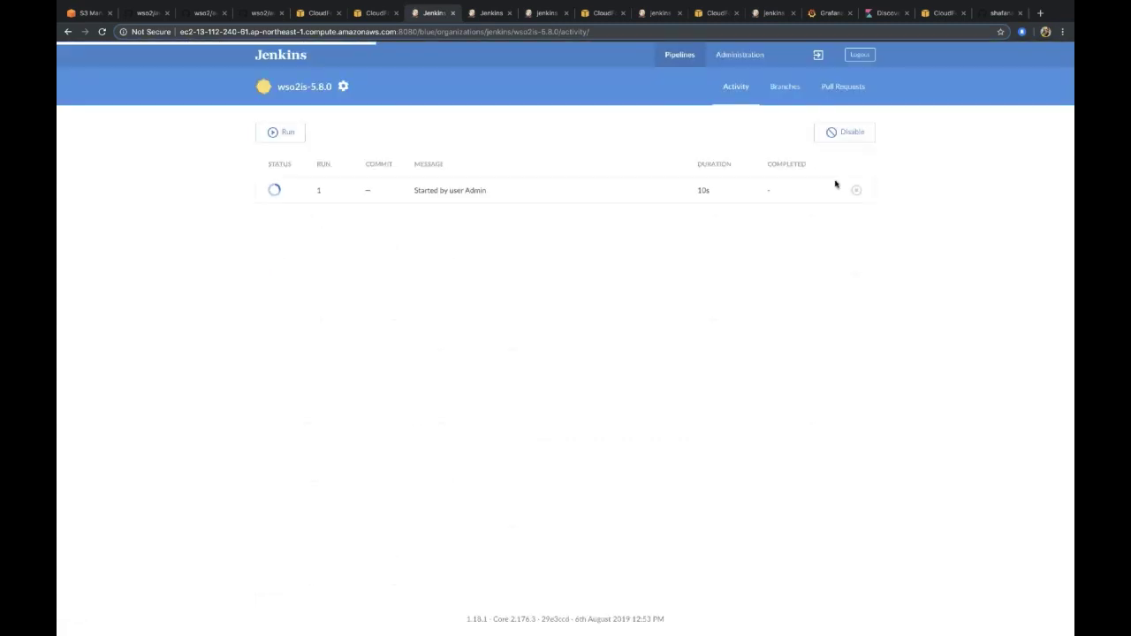
Review run 1's pipeline log, then switch to run 2 paused awaiting staging approval.
left_click(482, 191)
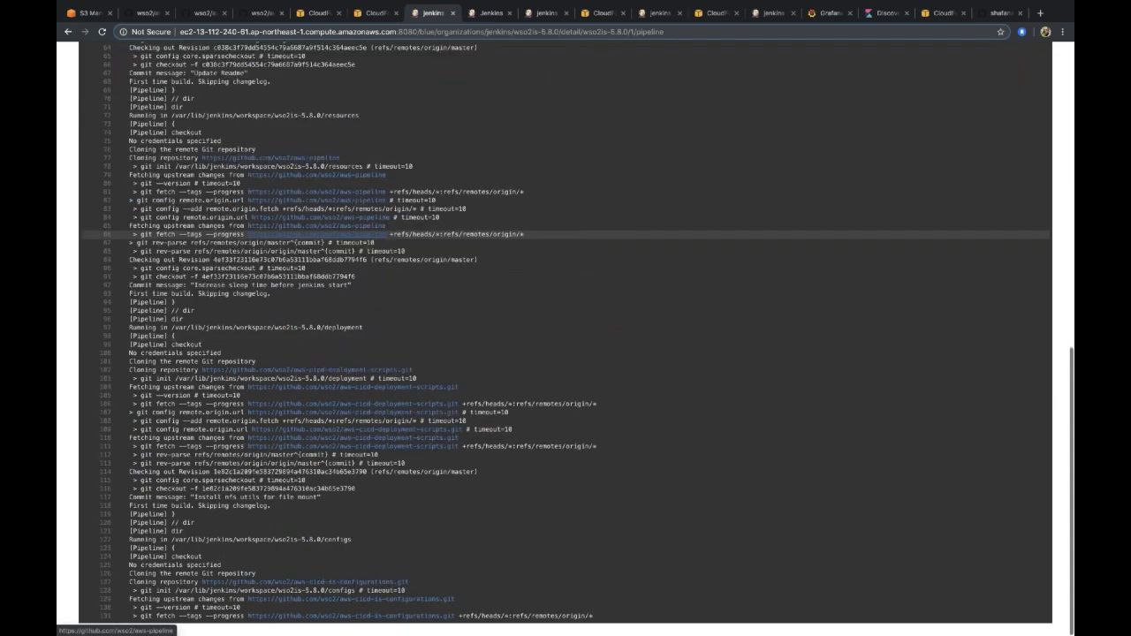
scroll(300, 234, "up", 20)
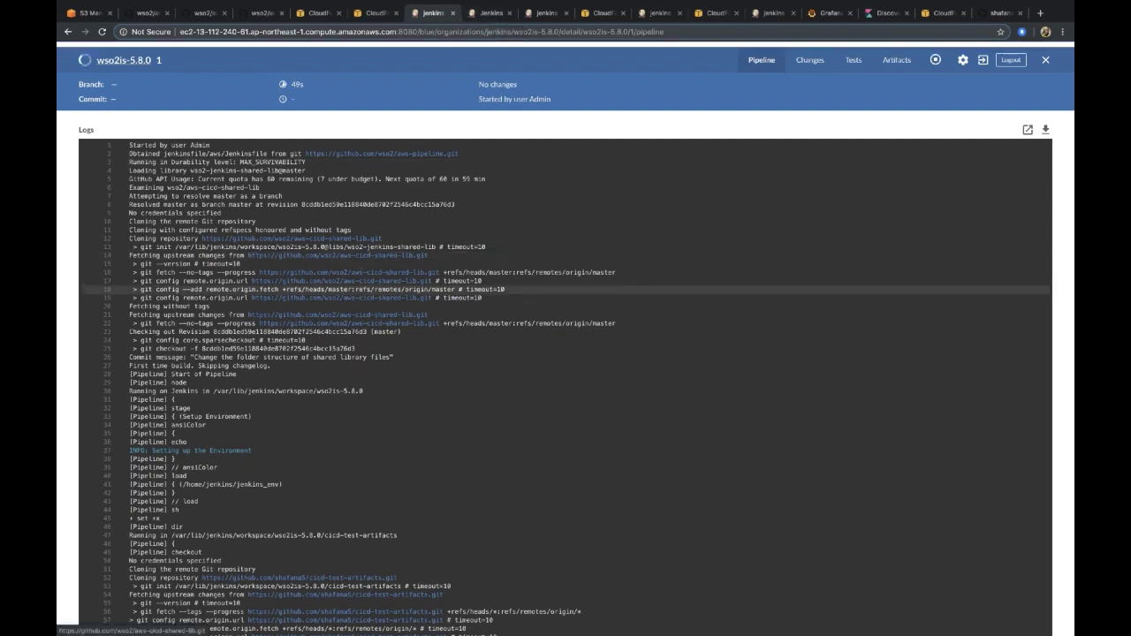
key("ctrl+Tab")
key("ctrl+Tab")
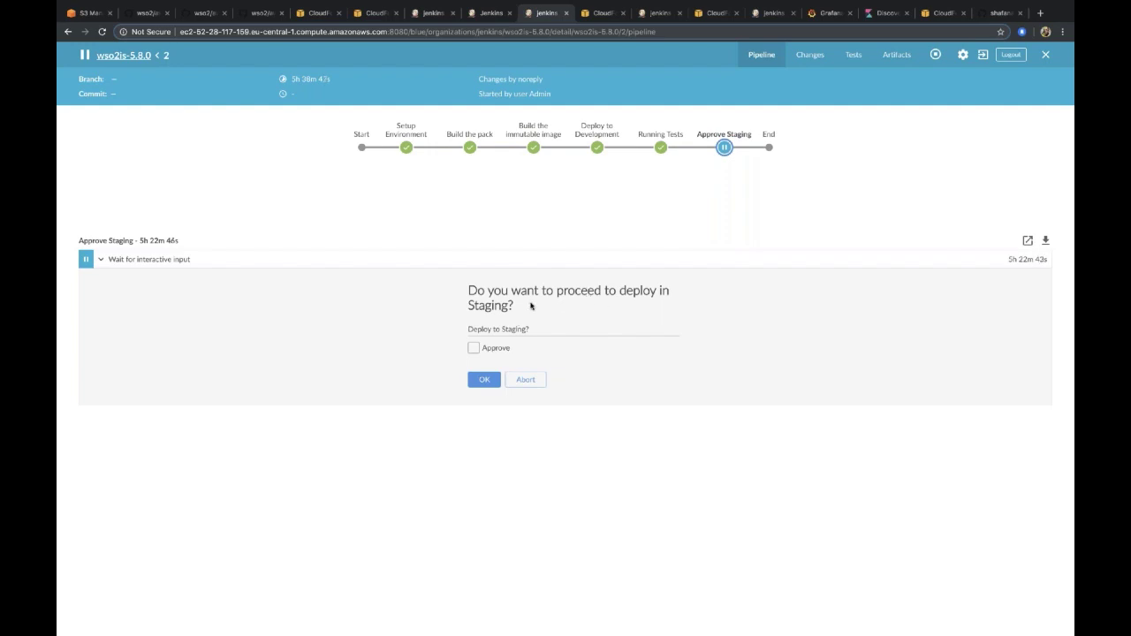
Check the Deploy to Development and Running Tests stages, then approve run 2 for Staging.
left_click(598, 152)
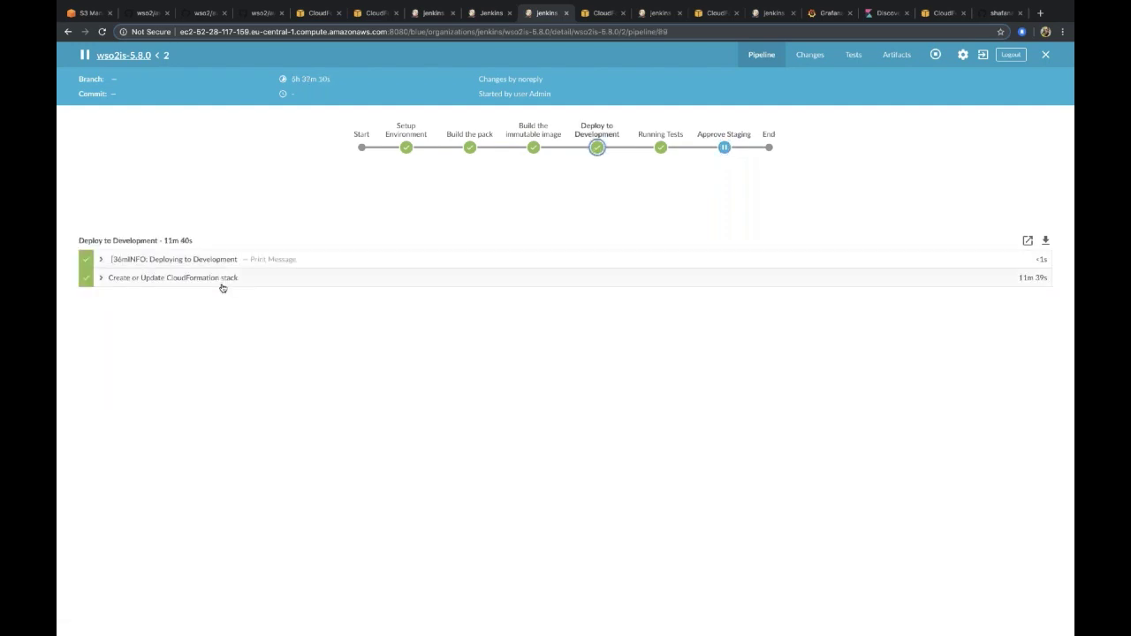
left_click(661, 151)
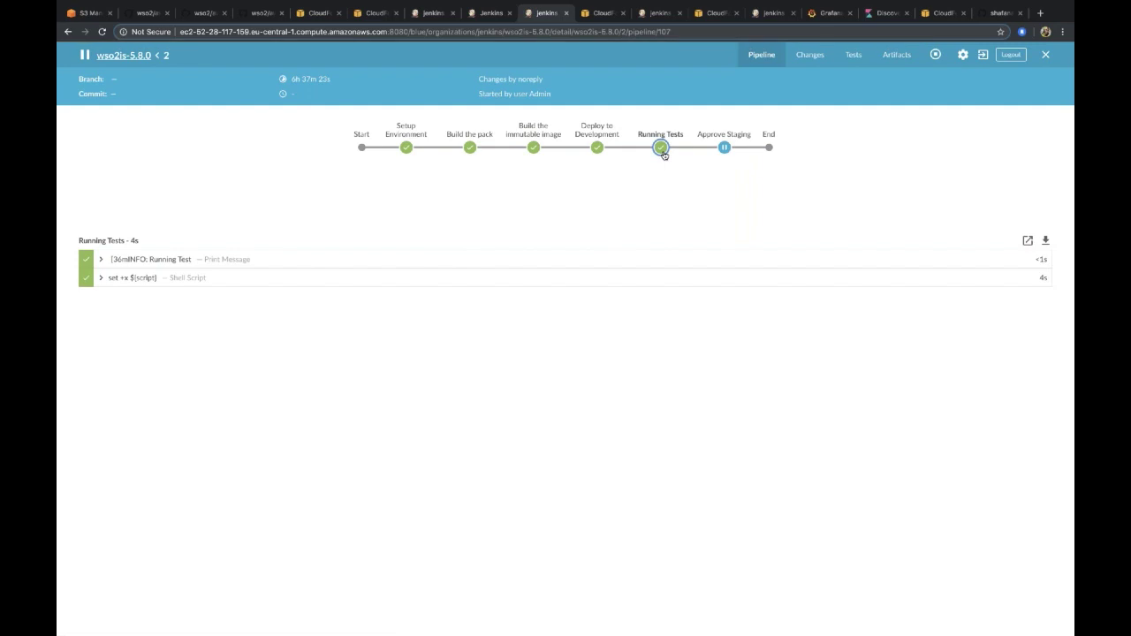
left_click(723, 148)
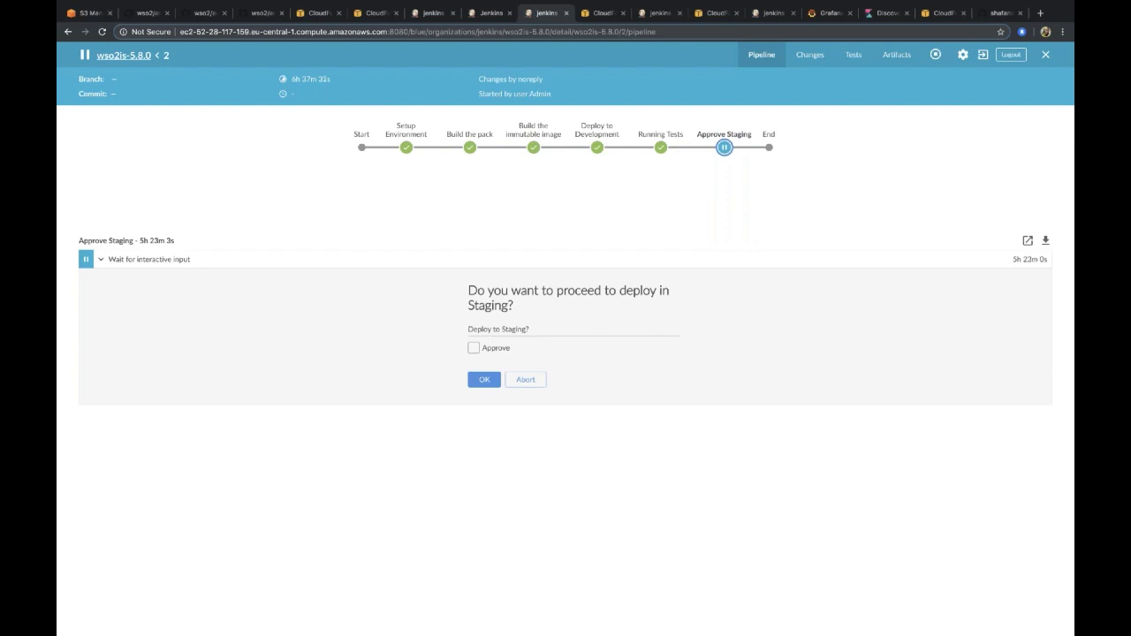
left_click(474, 348)
left_click(485, 380)
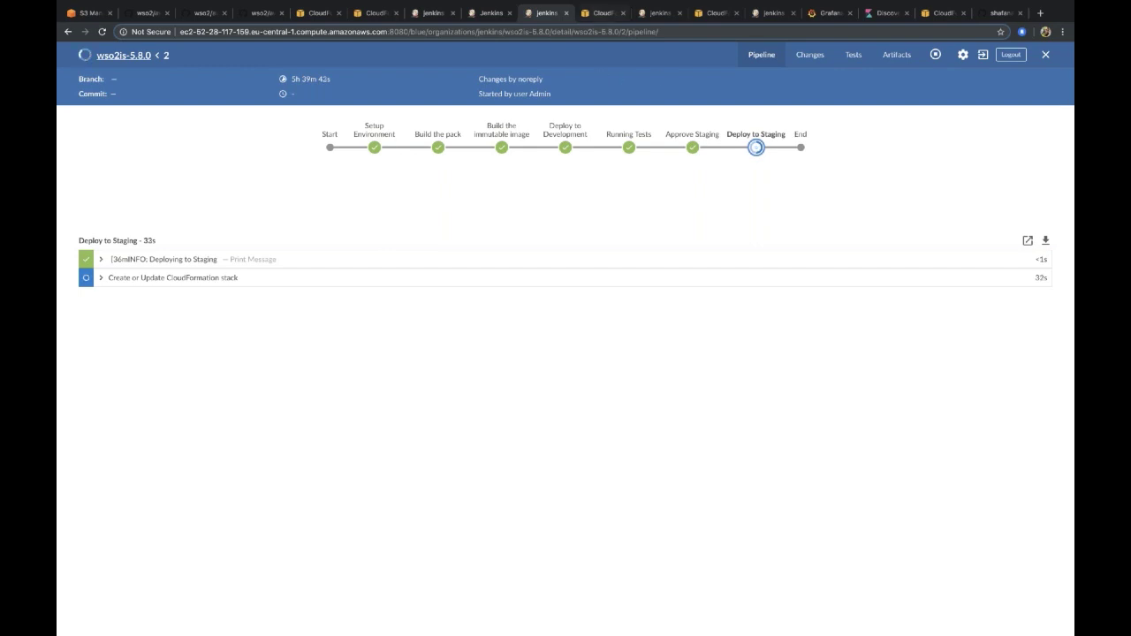
Open dev-stack's Resources tab and scroll through its 37 CREATE_COMPLETE resources.
left_click(599, 13)
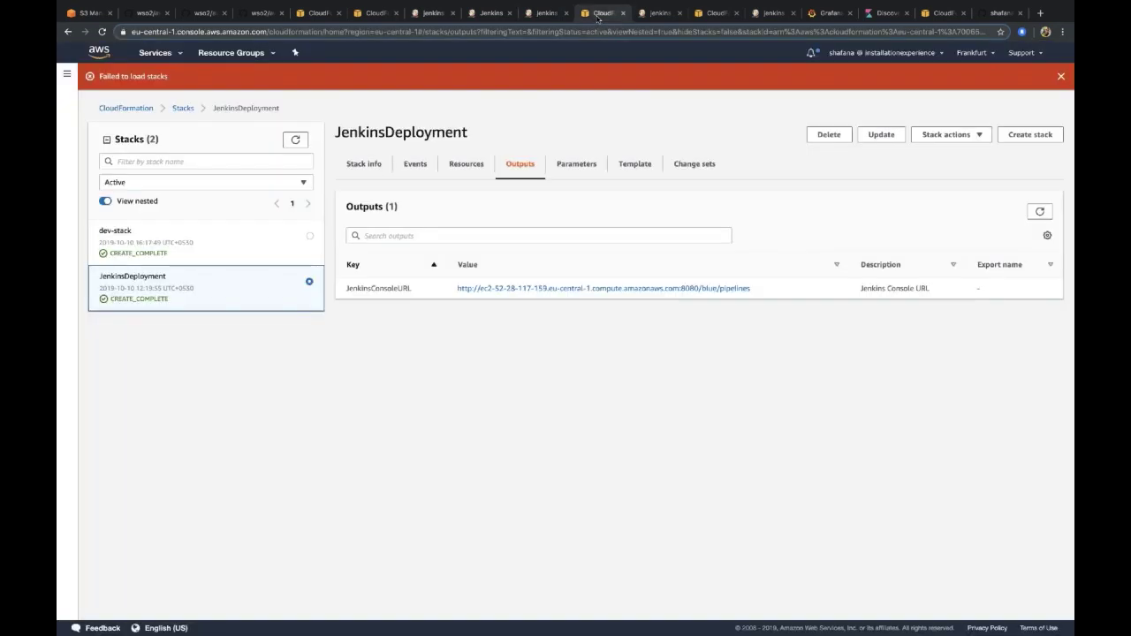
left_click(268, 251)
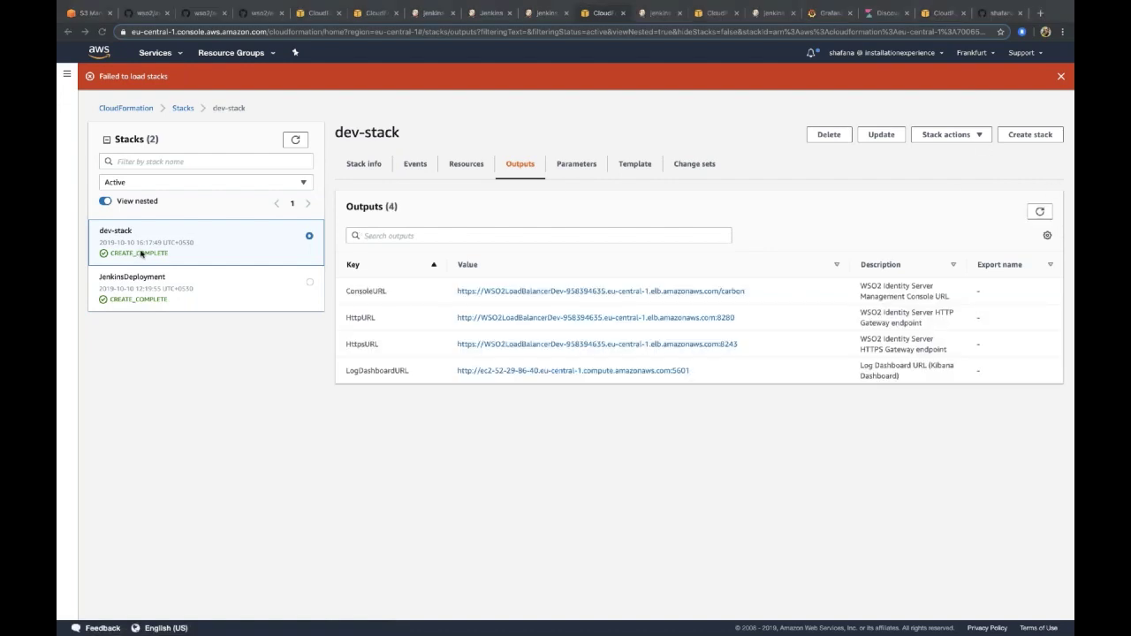
left_click(468, 167)
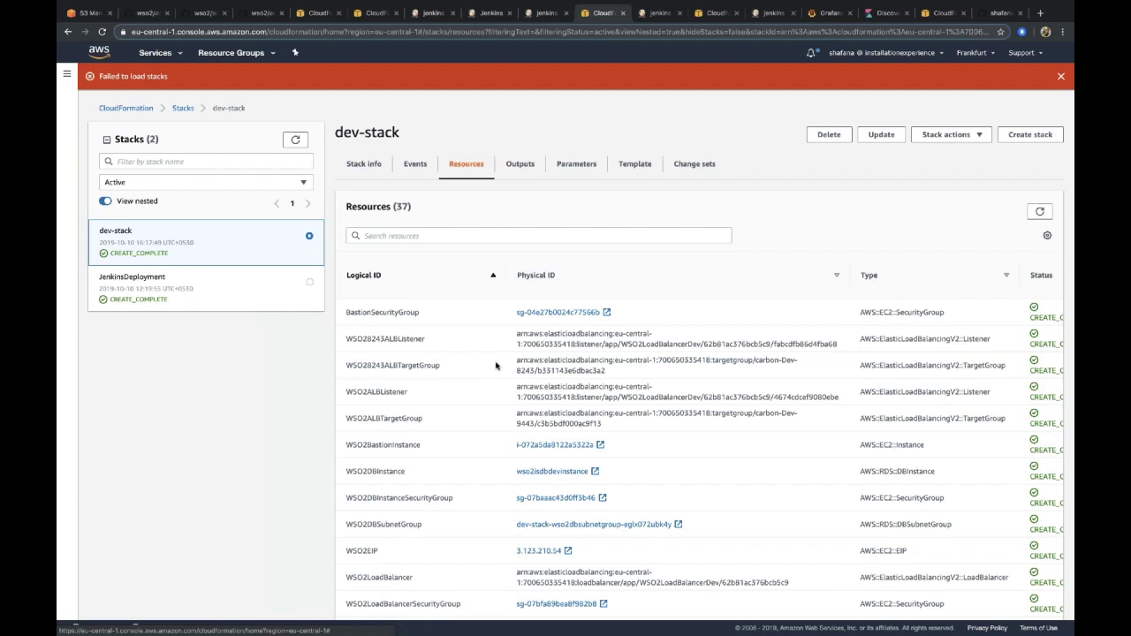
scroll(495, 365, "down", 1)
scroll(702, 416, "down", 10)
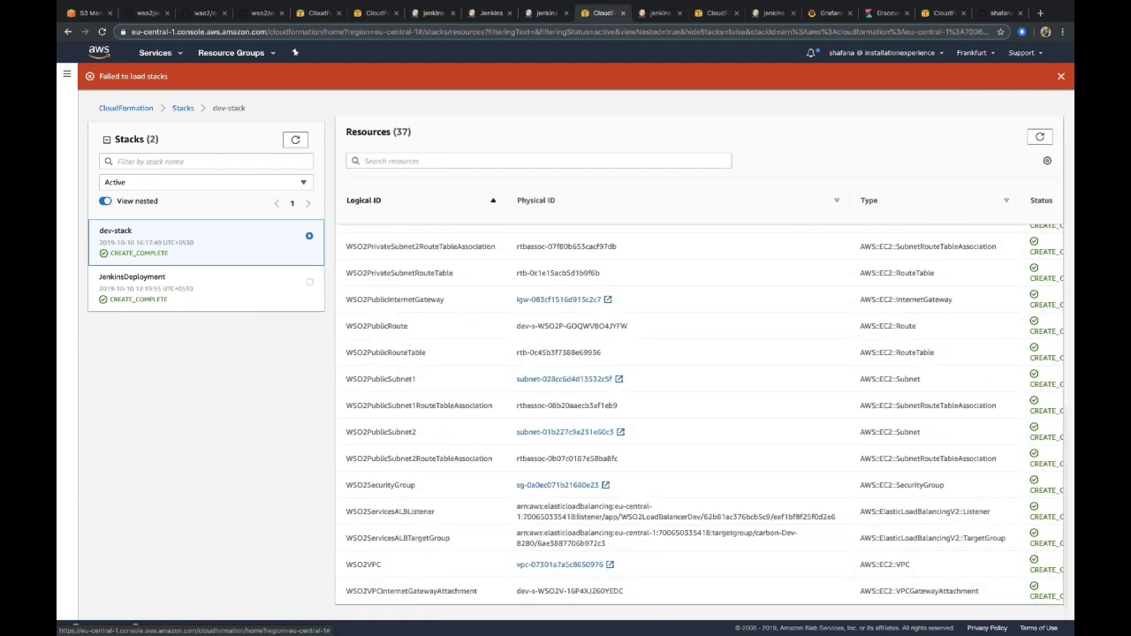
scroll(381, 469, "up", 10)
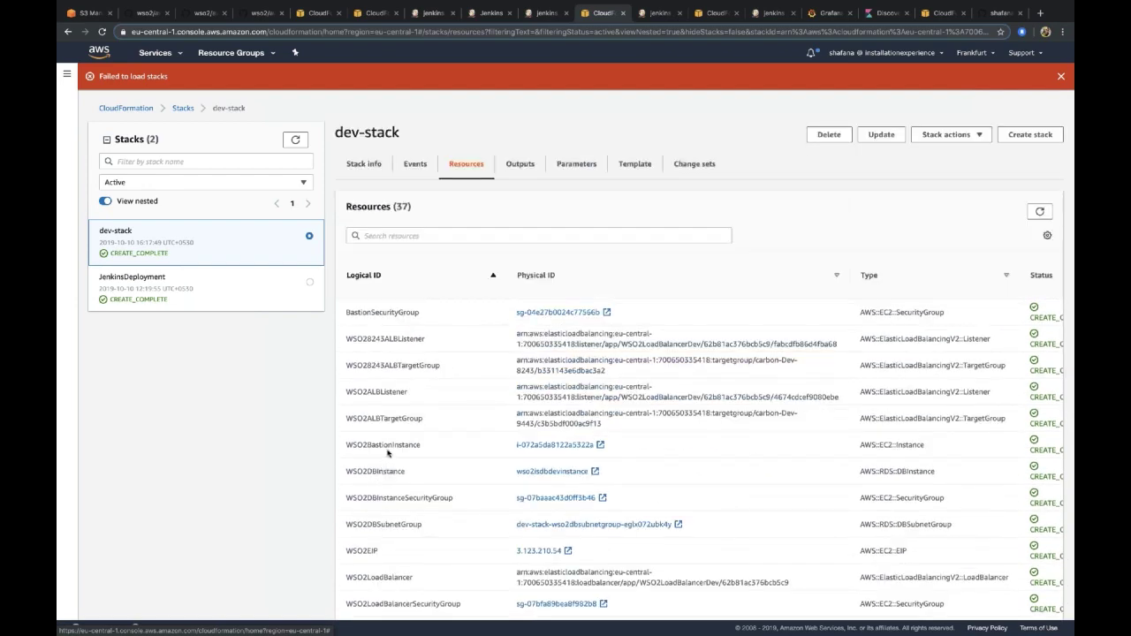
scroll(386, 452, "down", 3)
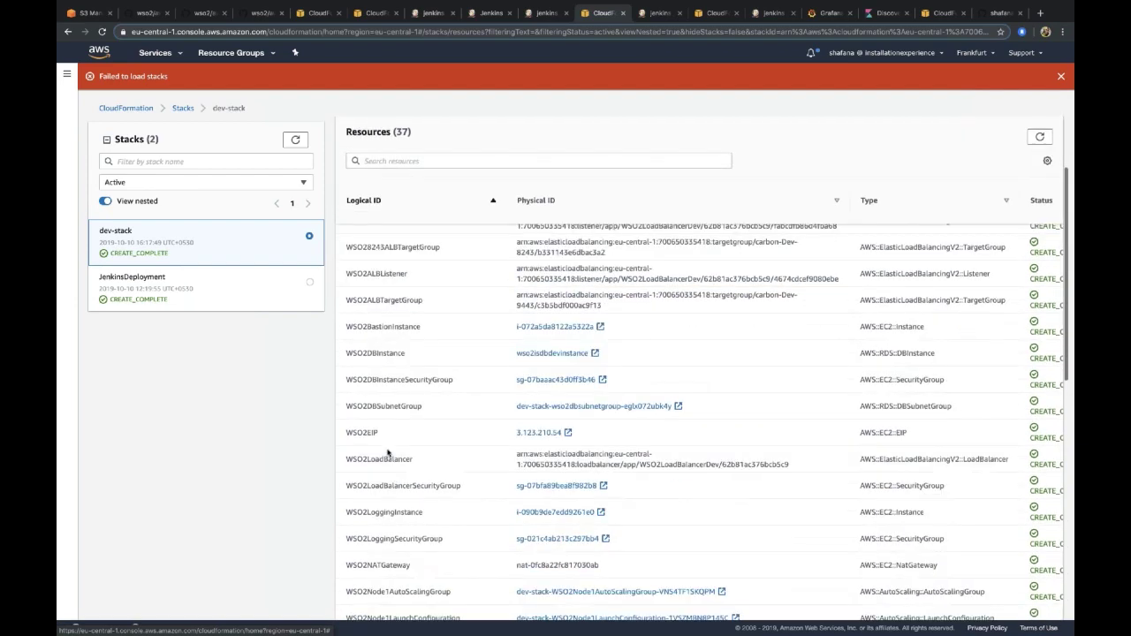
scroll(398, 392, "down", 3)
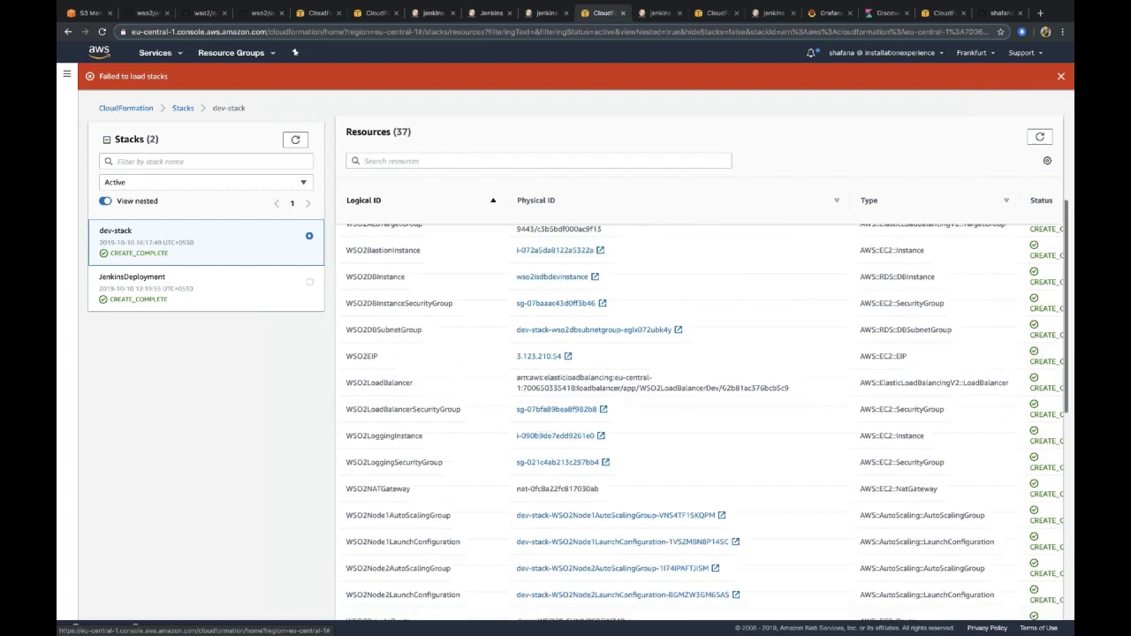
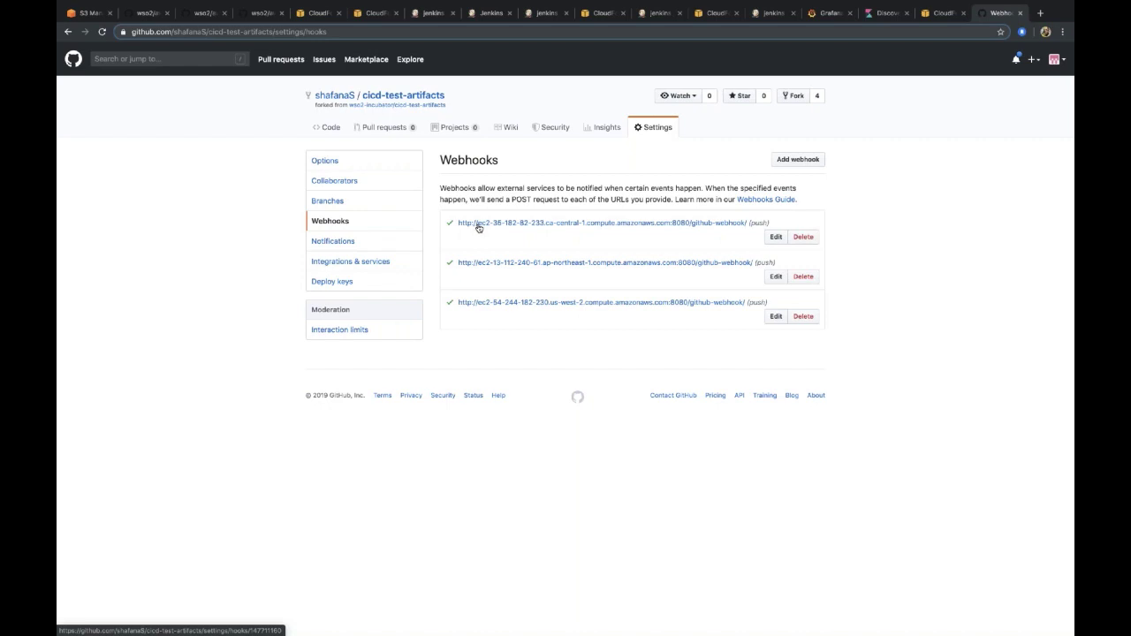
Edit README.md and add a period after 'Pipeline' at the end of the heading.
left_click(333, 127)
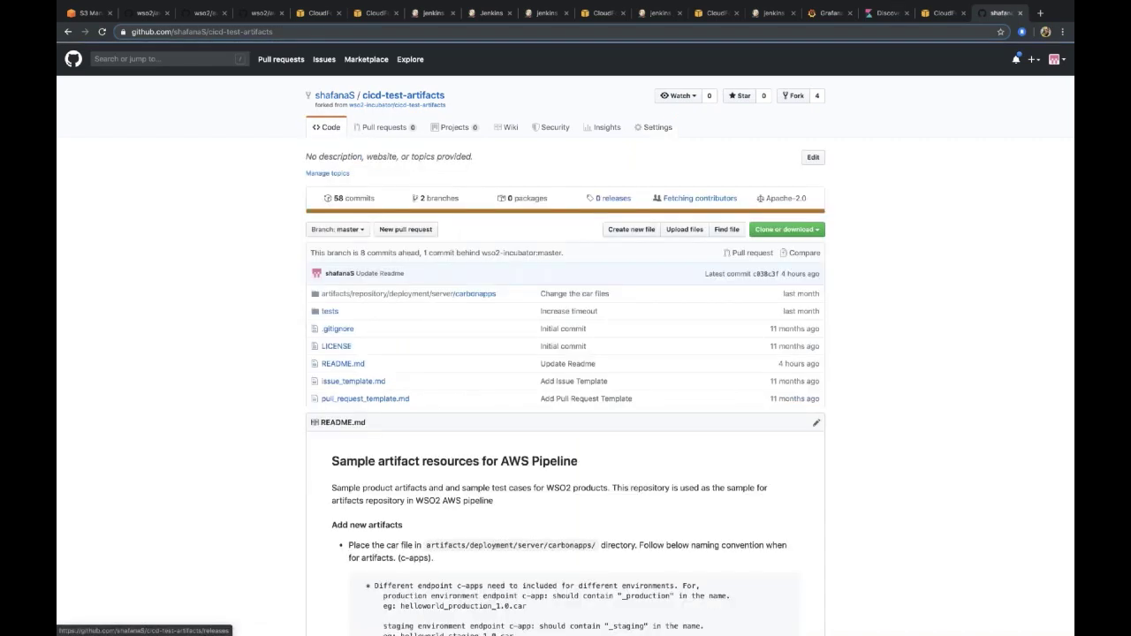
scroll(814, 228, "down", 3)
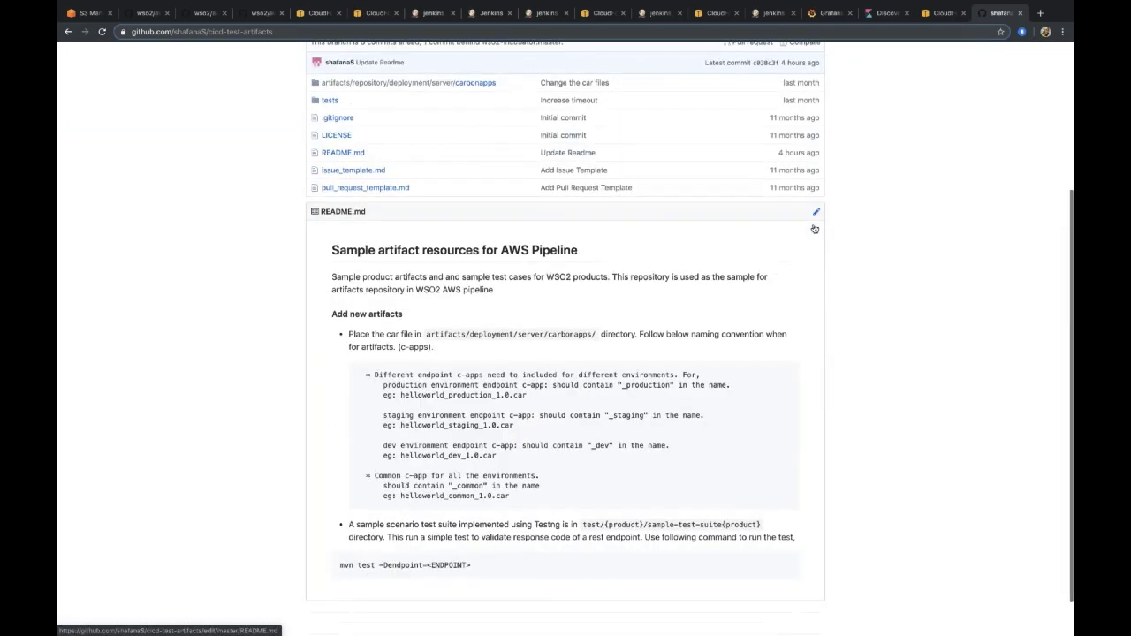
scroll(815, 228, "down", 1)
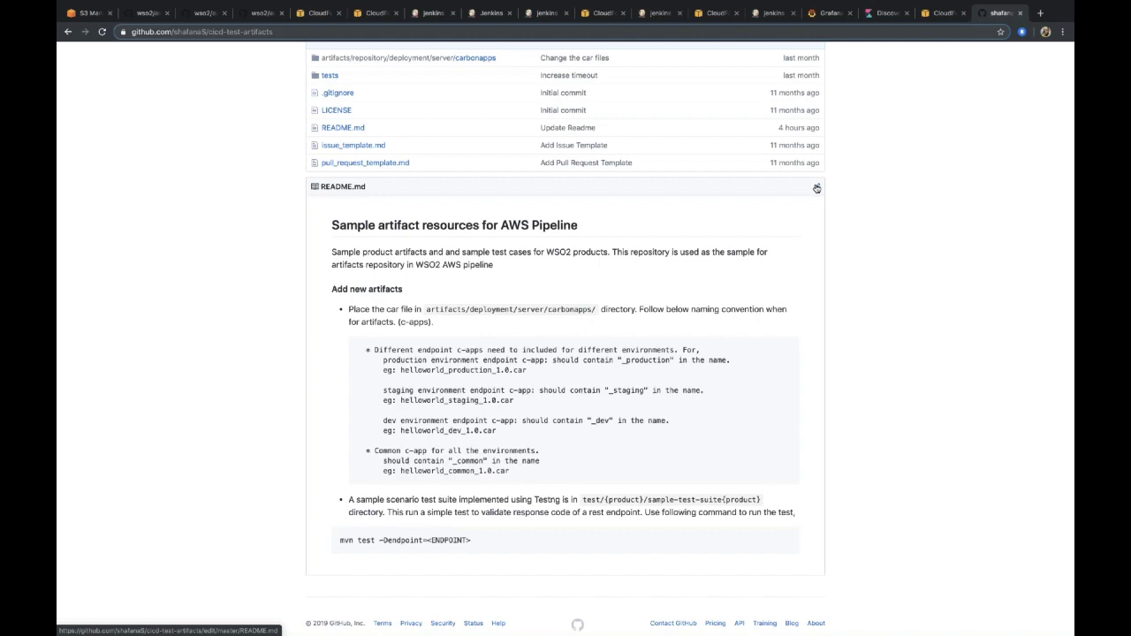
left_click(818, 188)
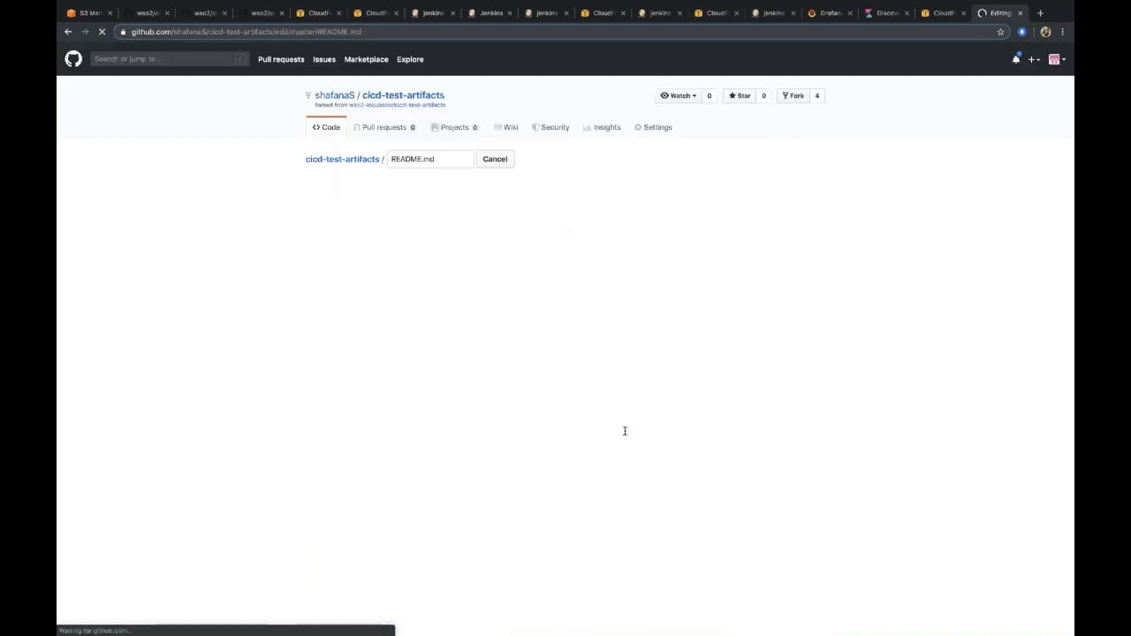
scroll(504, 475, "down", 2)
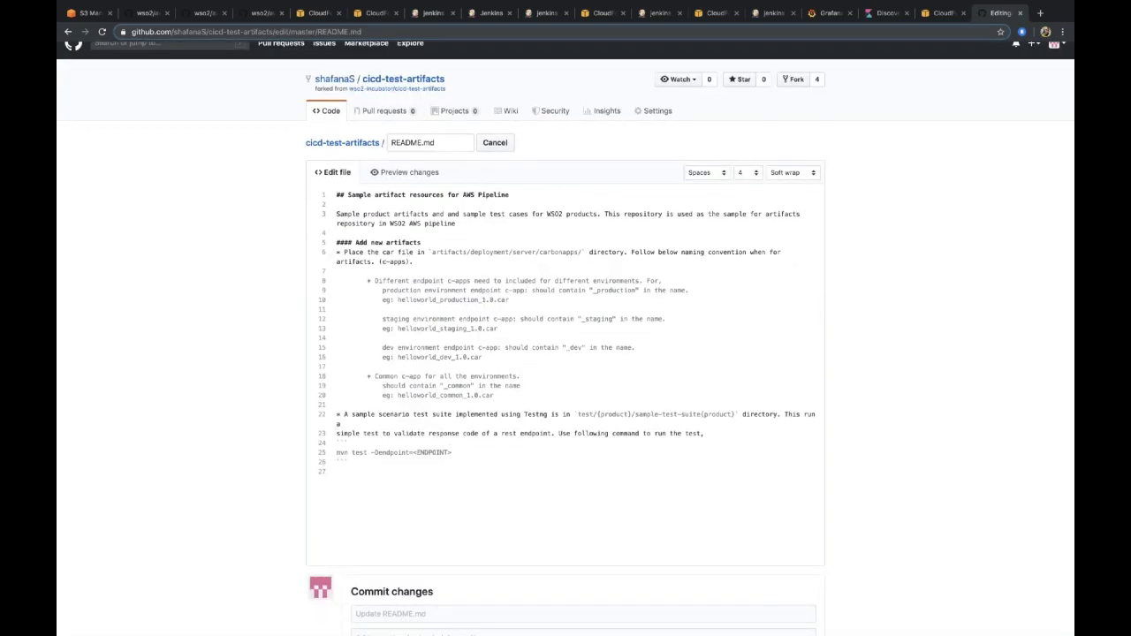
type(".")
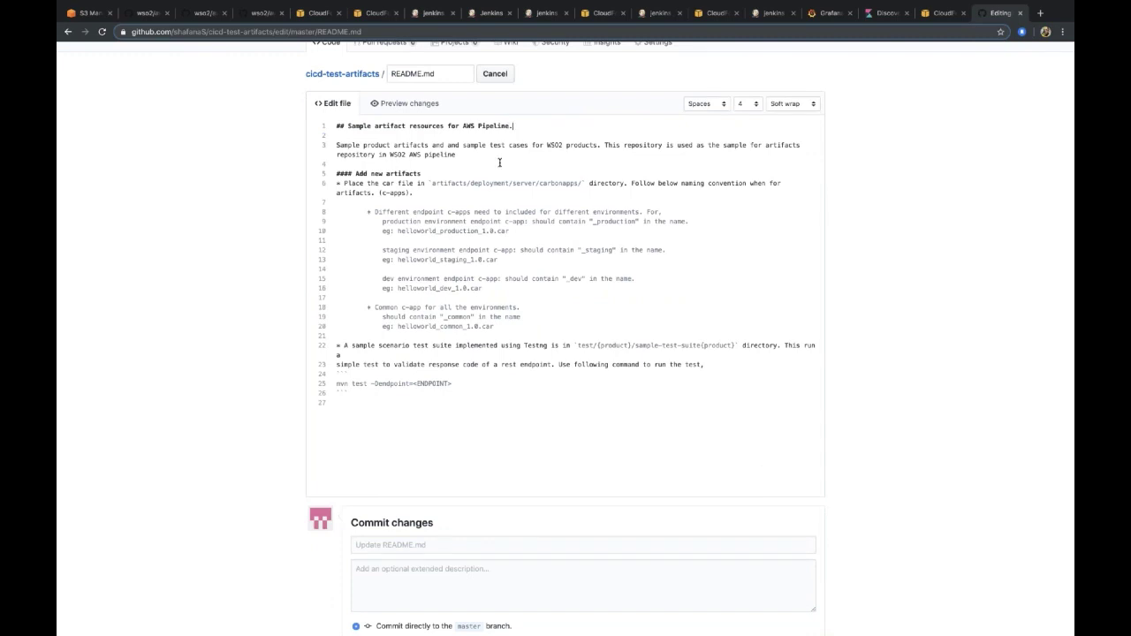
Commit the README change to master with the summary 'Update Readme'.
left_click(371, 544)
type("Up")
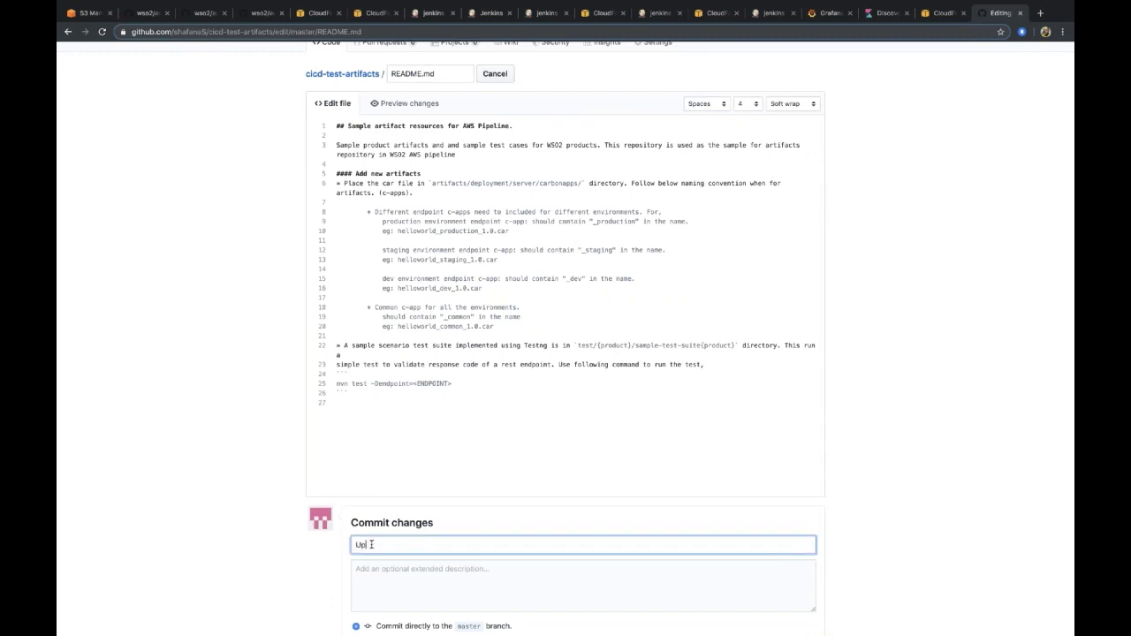
type("date Readme")
scroll(566, 353, "down", 3)
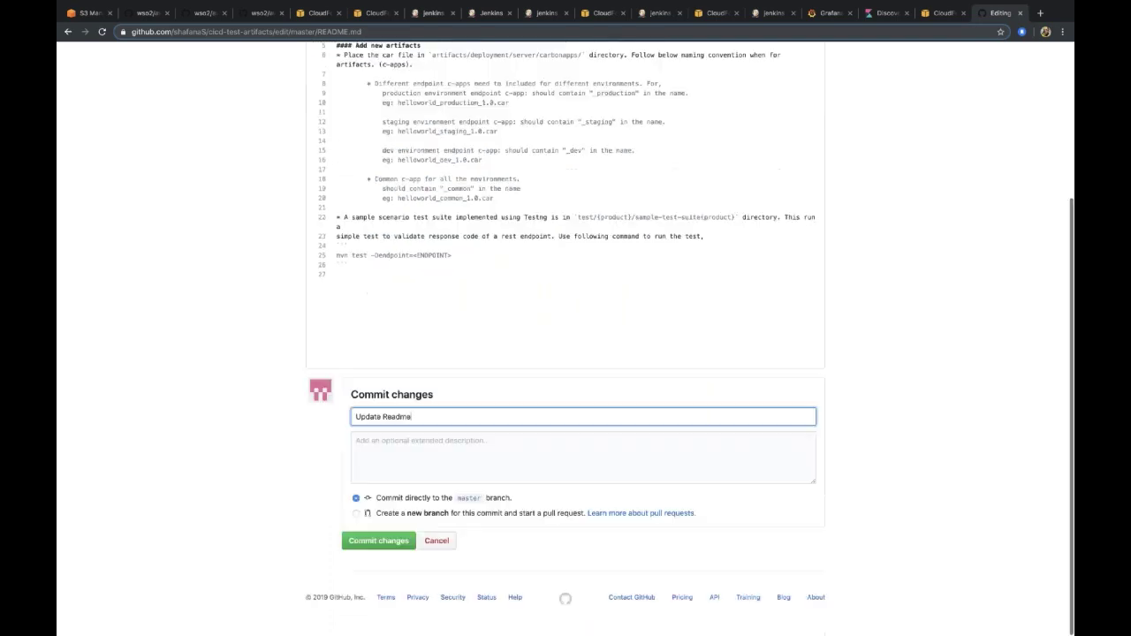
left_click(393, 545)
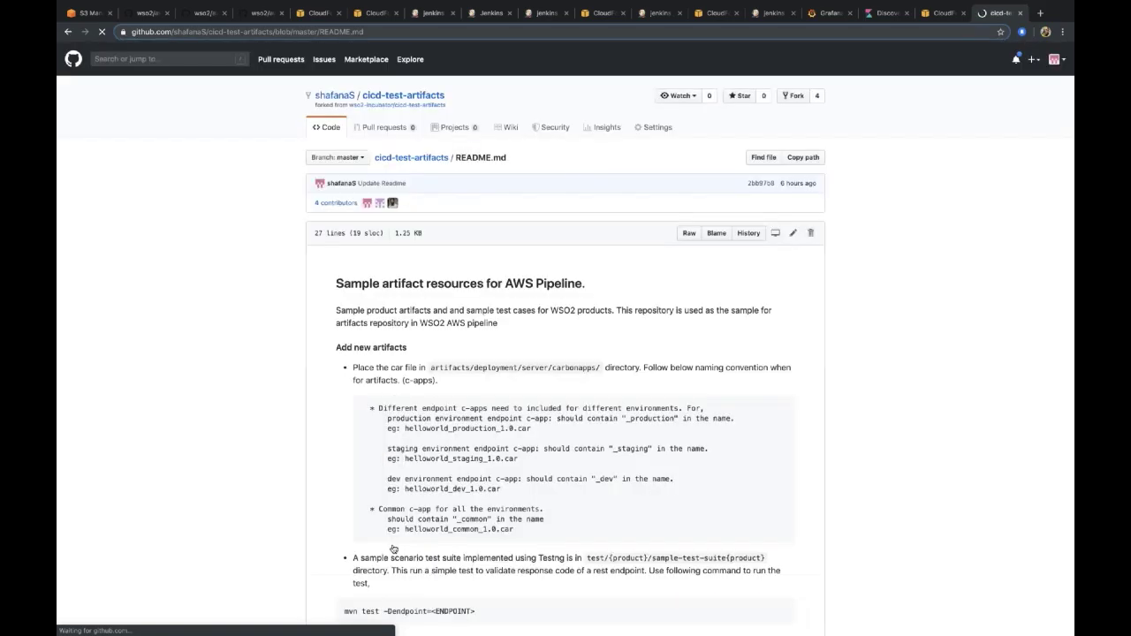
scroll(520, 352, "down", 3)
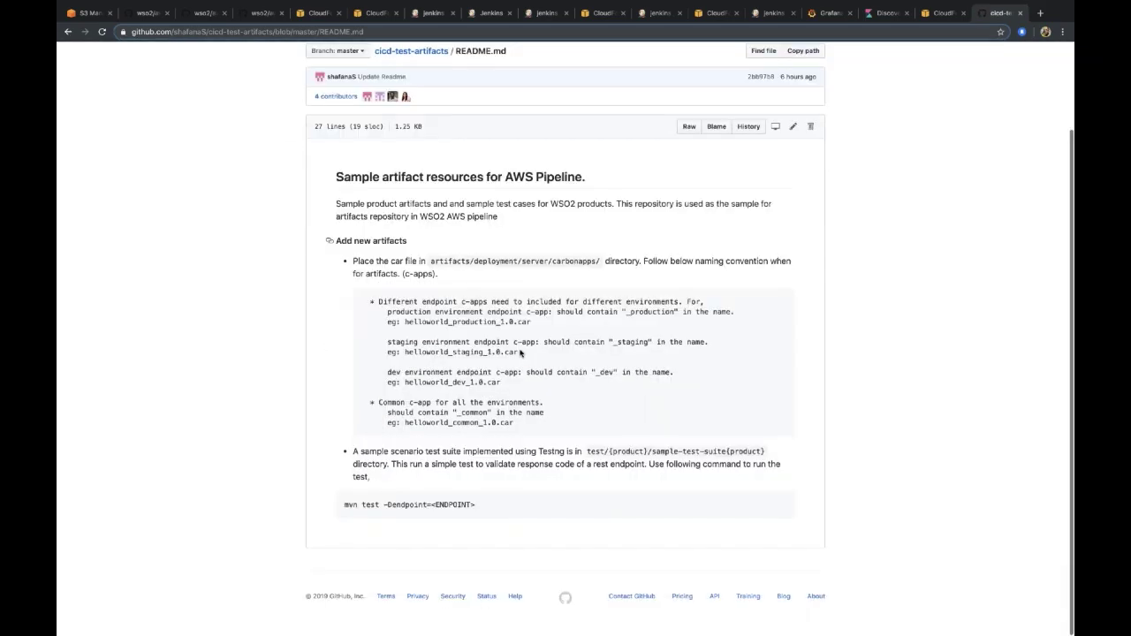
scroll(523, 319, "up", 3)
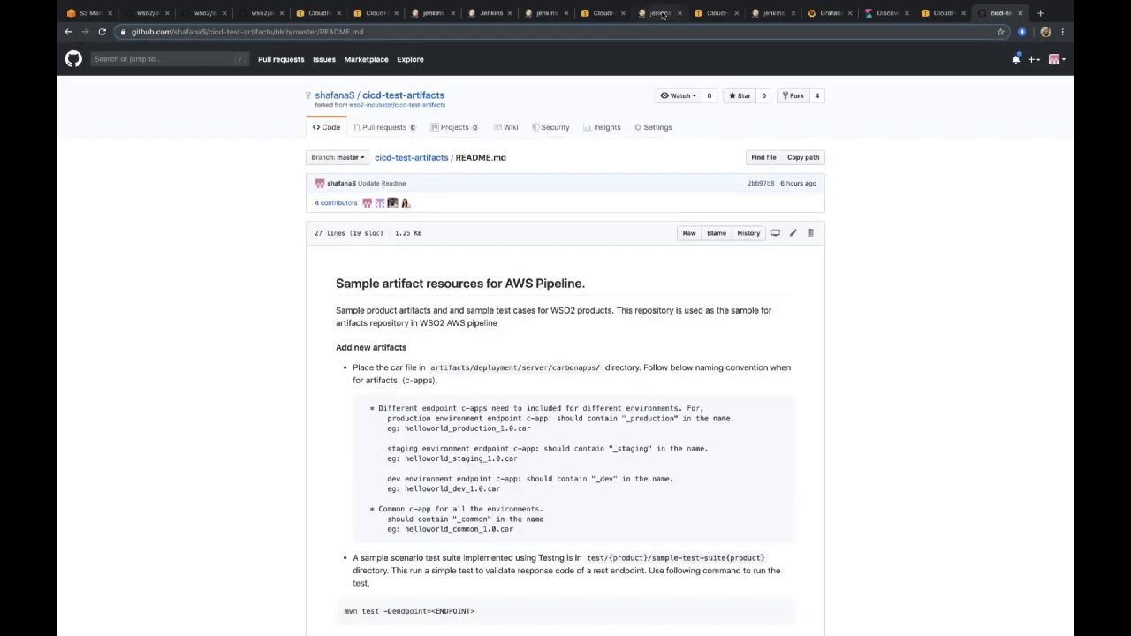
Reload the wso2is-5.8.0 activity, open run 3 triggered by the GitHub push, then view CloudFormation dev-stack.
left_click(658, 13)
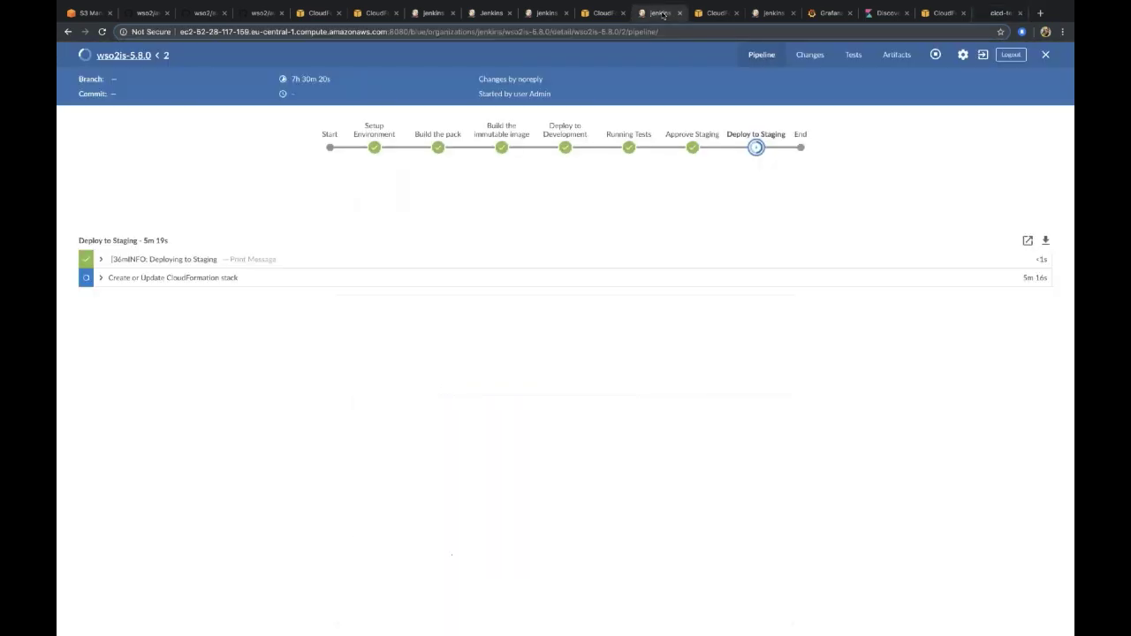
left_click(770, 12)
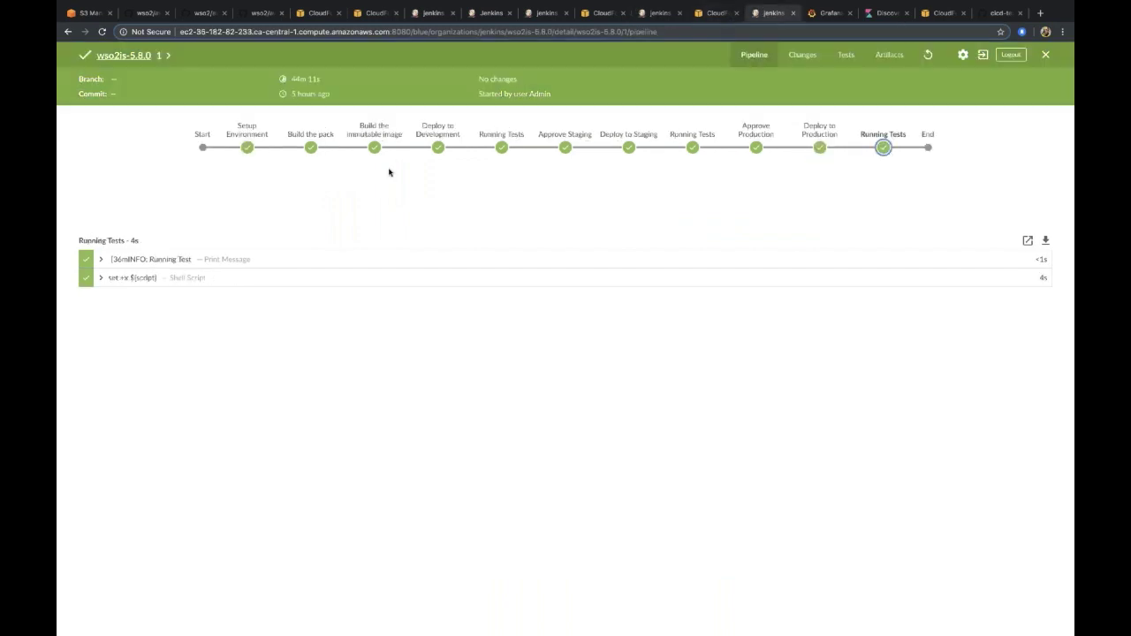
left_click(138, 55)
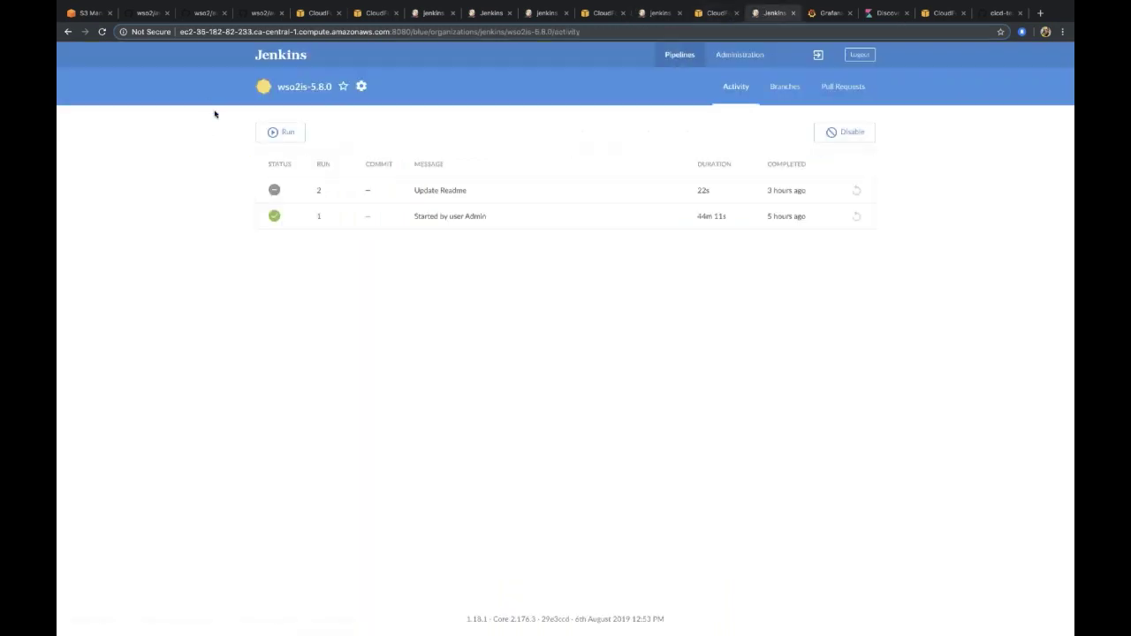
left_click(104, 38)
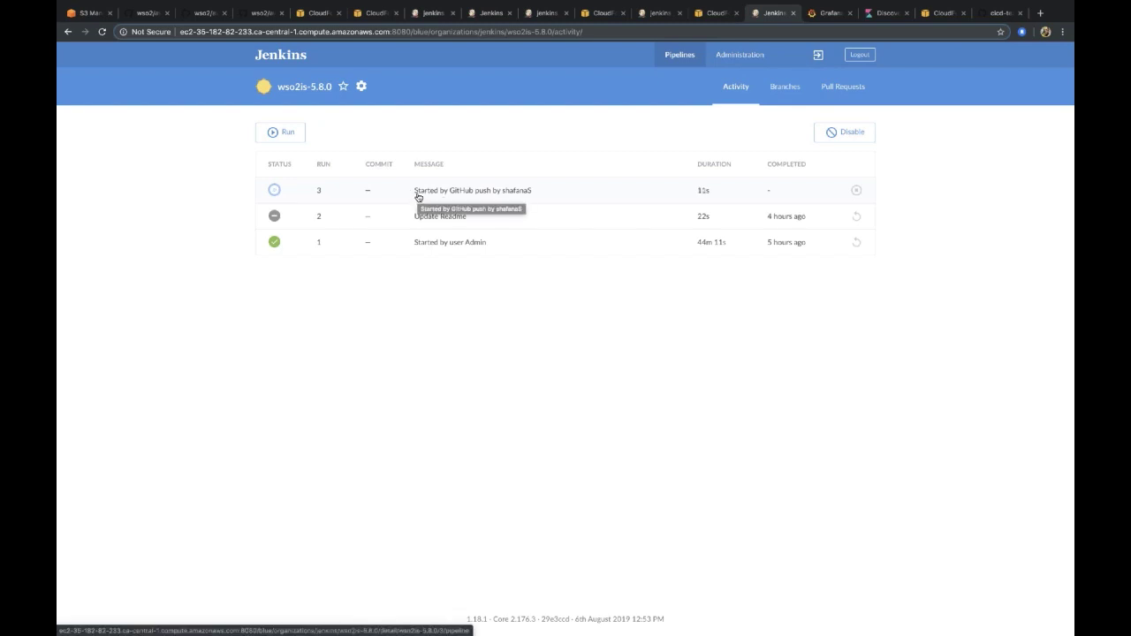
left_click(465, 193)
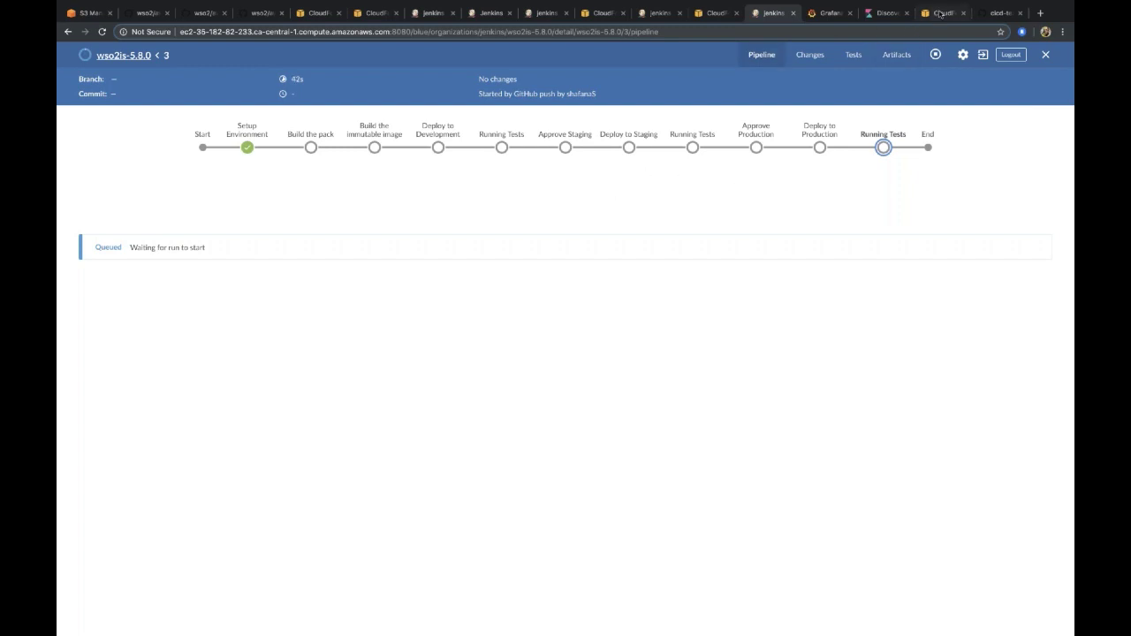
left_click(942, 13)
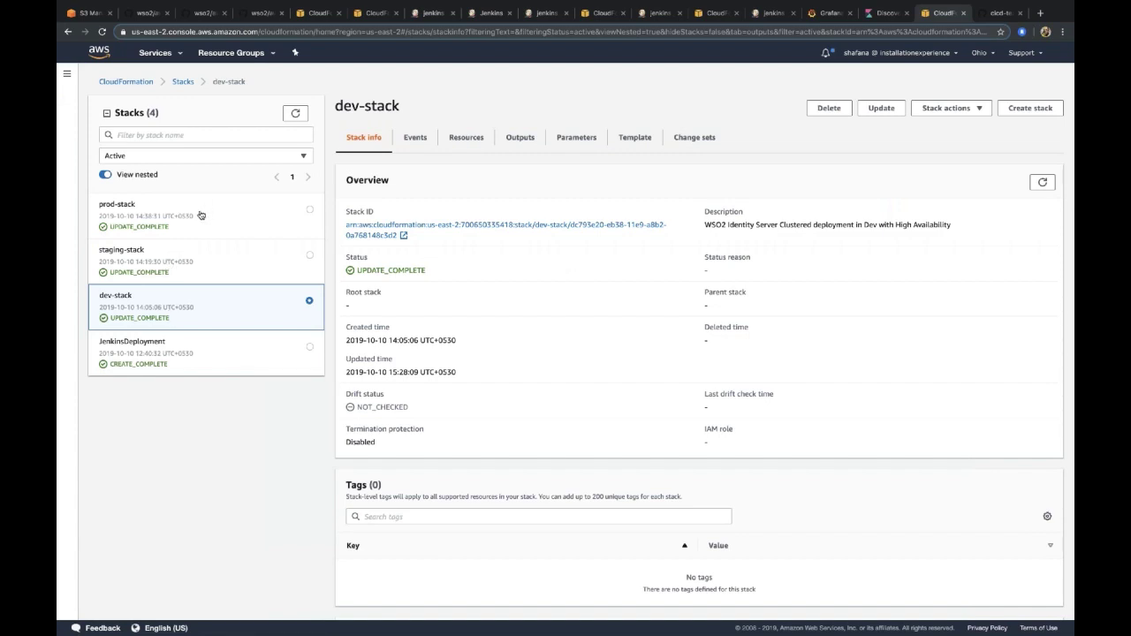
Compare the prod, staging and dev stack outputs, ending on dev-stack's Outputs tab.
left_click(200, 216)
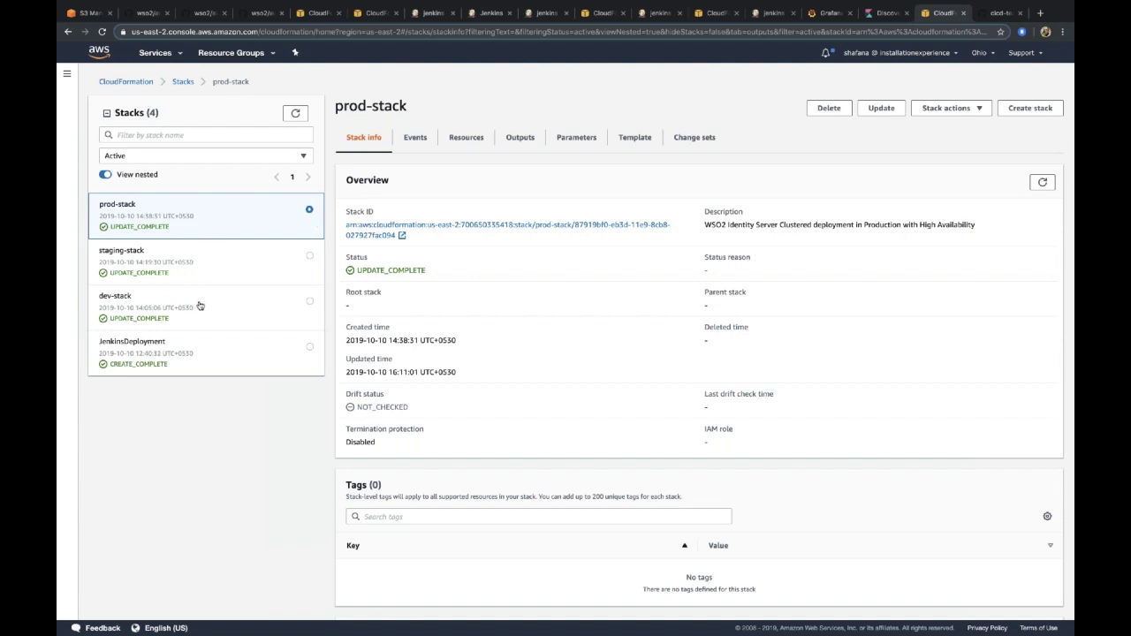
left_click(199, 306)
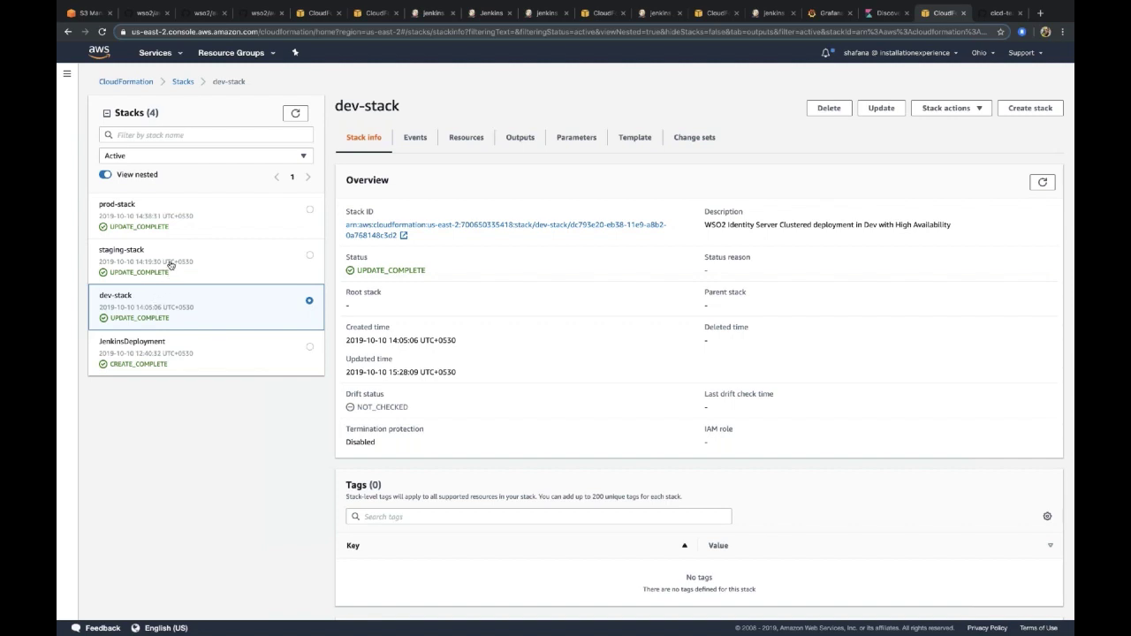
left_click(522, 142)
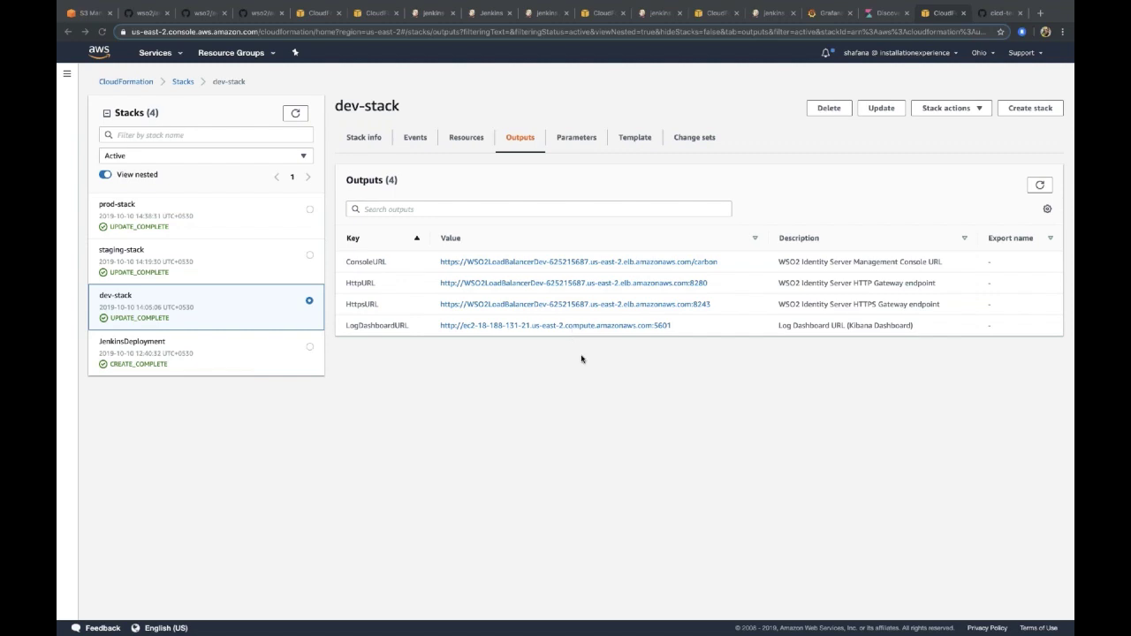
left_click(203, 274)
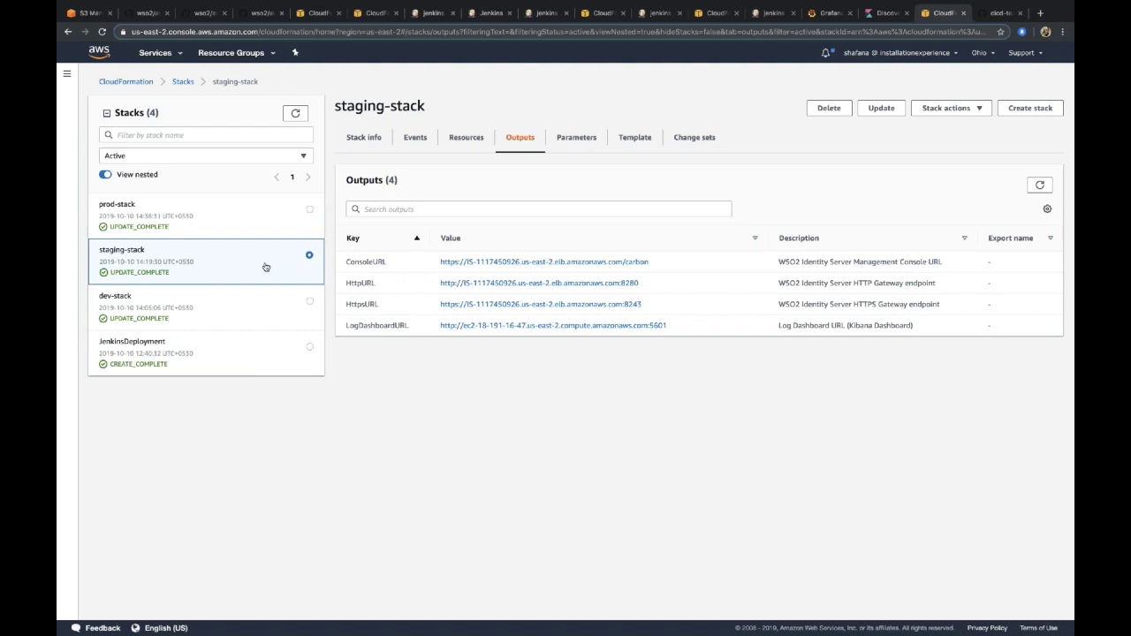
left_click(263, 222)
left_click(261, 306)
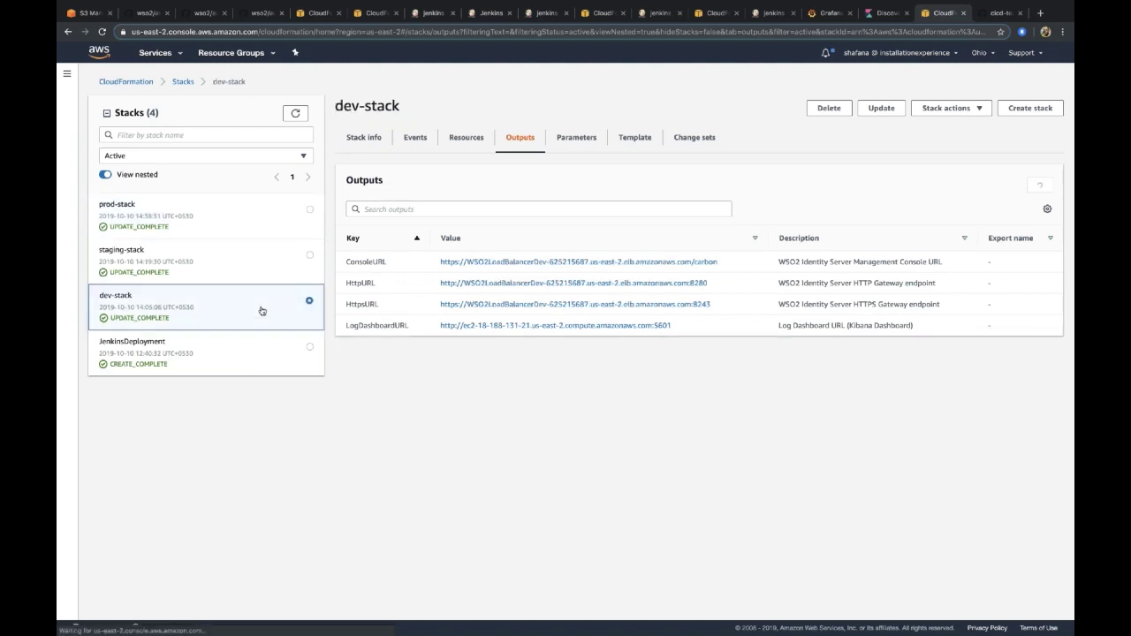
Open dev-stack's LogDashboardURL (Kibana) in a new browser tab.
left_click_drag(439, 325, 673, 325)
right_click(499, 334)
left_click(500, 333)
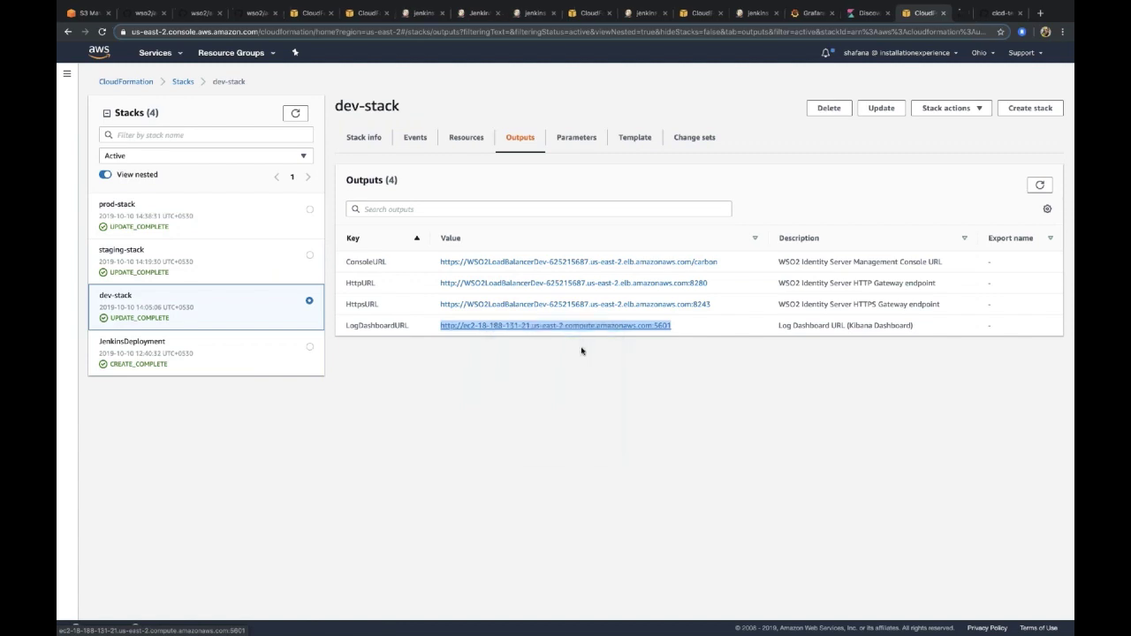
left_click(698, 233)
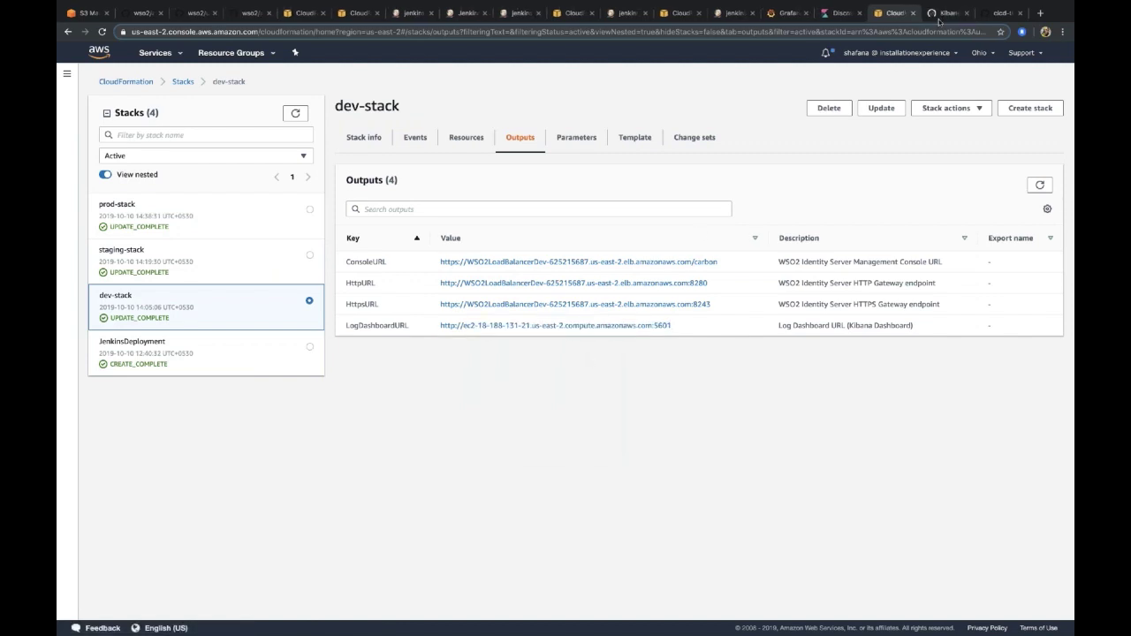
Open dev-stack's ConsoleURL output in a new browser tab.
key("ctrl+Tab")
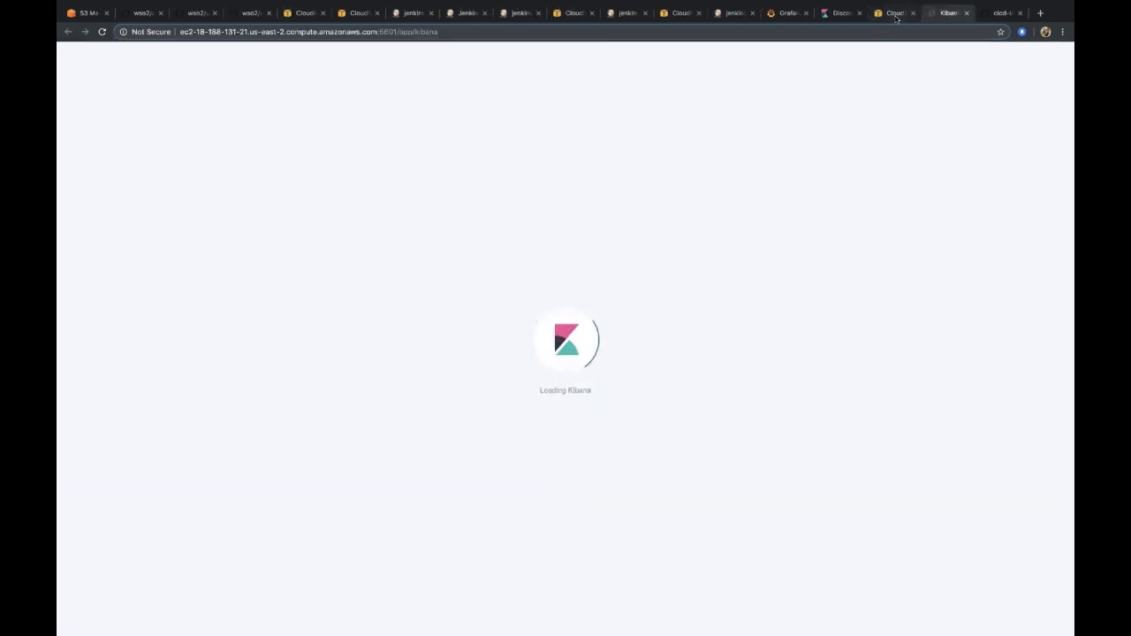
left_click(895, 14)
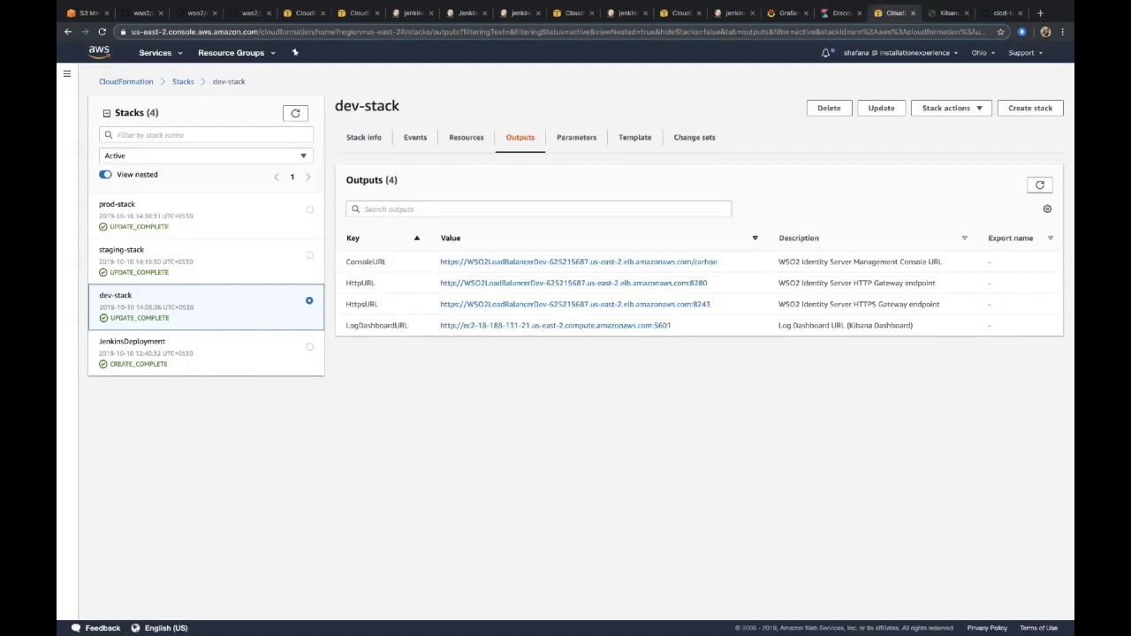
right_click(526, 266)
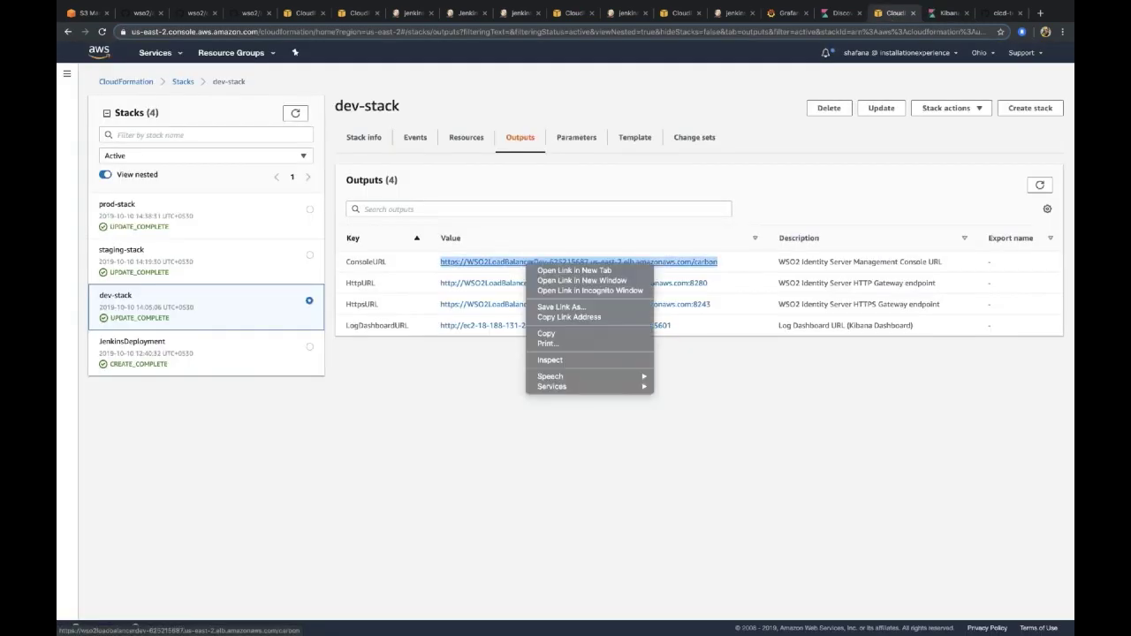
left_click(552, 271)
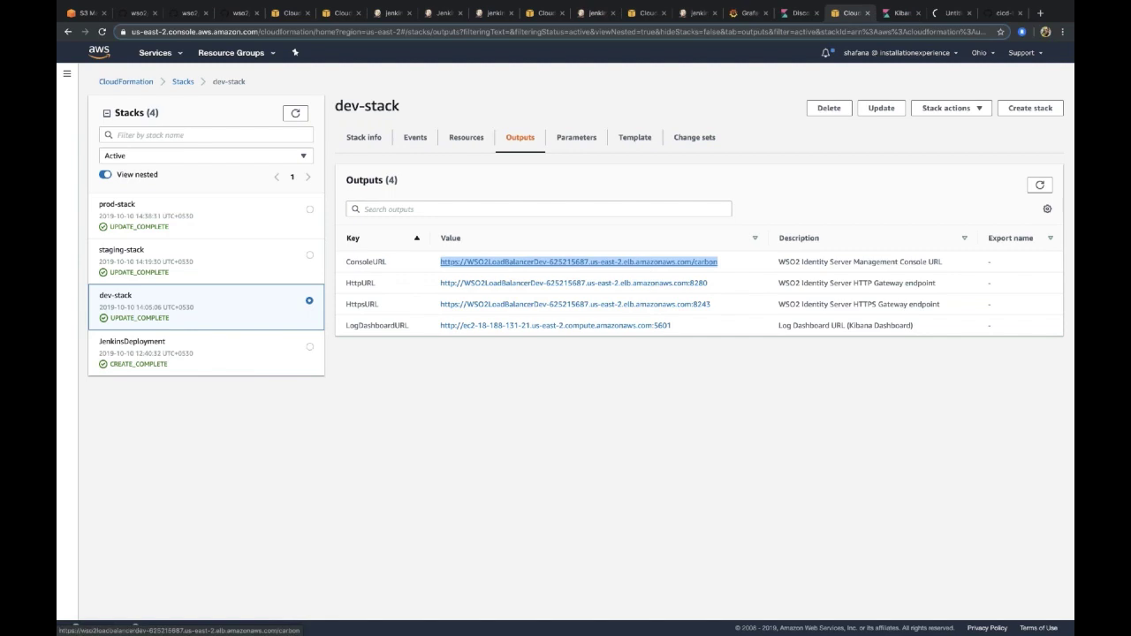
Proceed past the certificate warning and sign in to the Management Console with the administrator credentials.
left_click(952, 13)
left_click(432, 349)
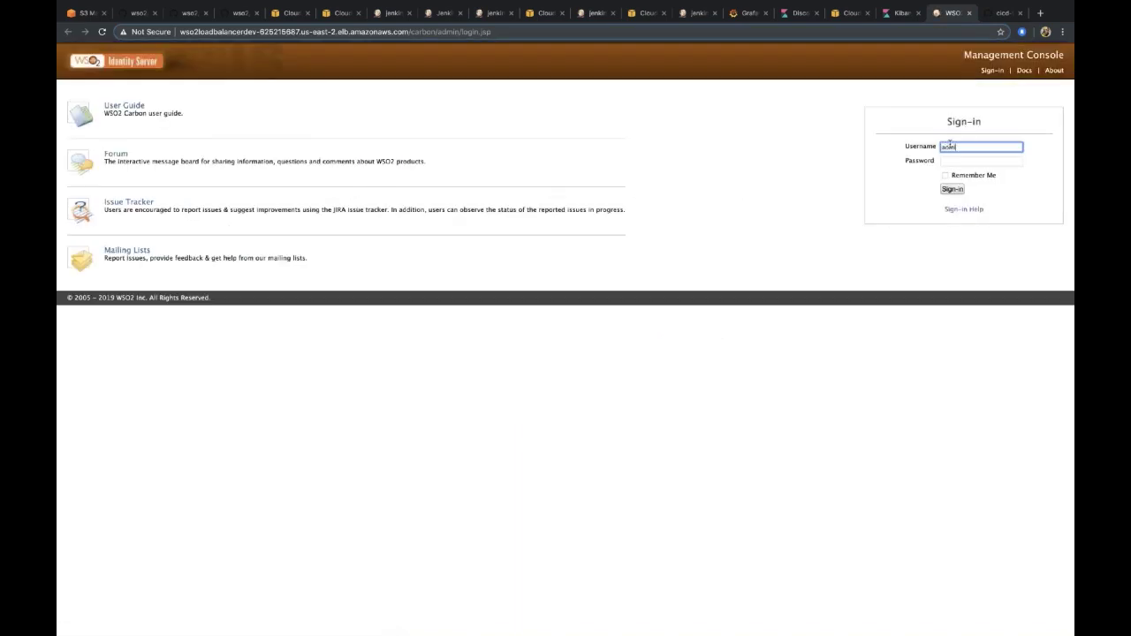
key("Tab")
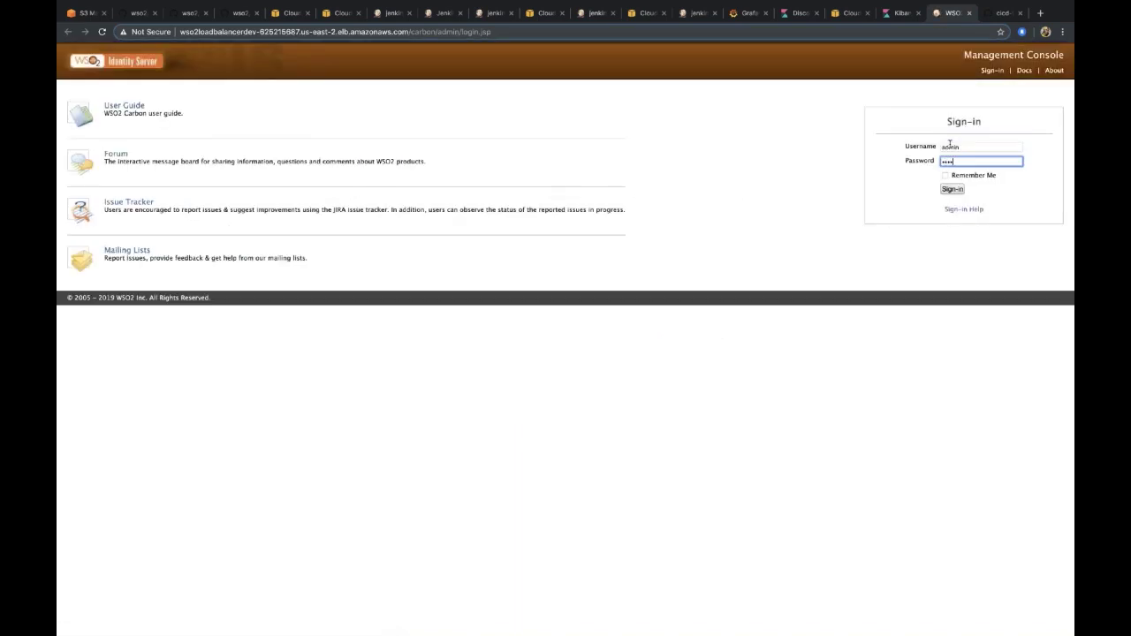
type("admin")
left_click(951, 189)
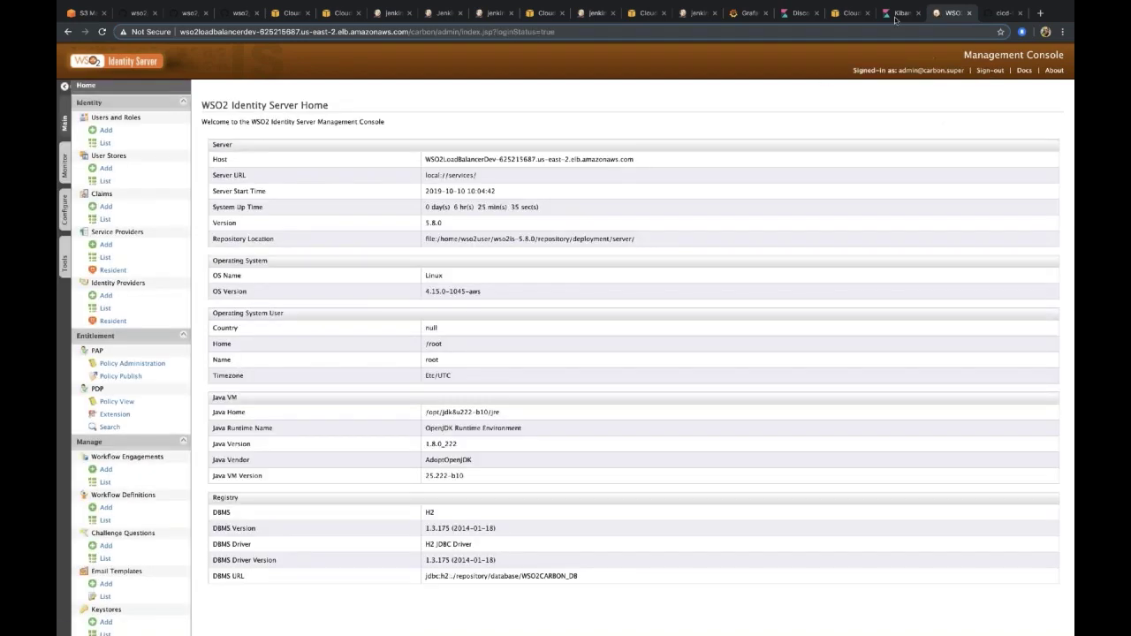
left_click(897, 16)
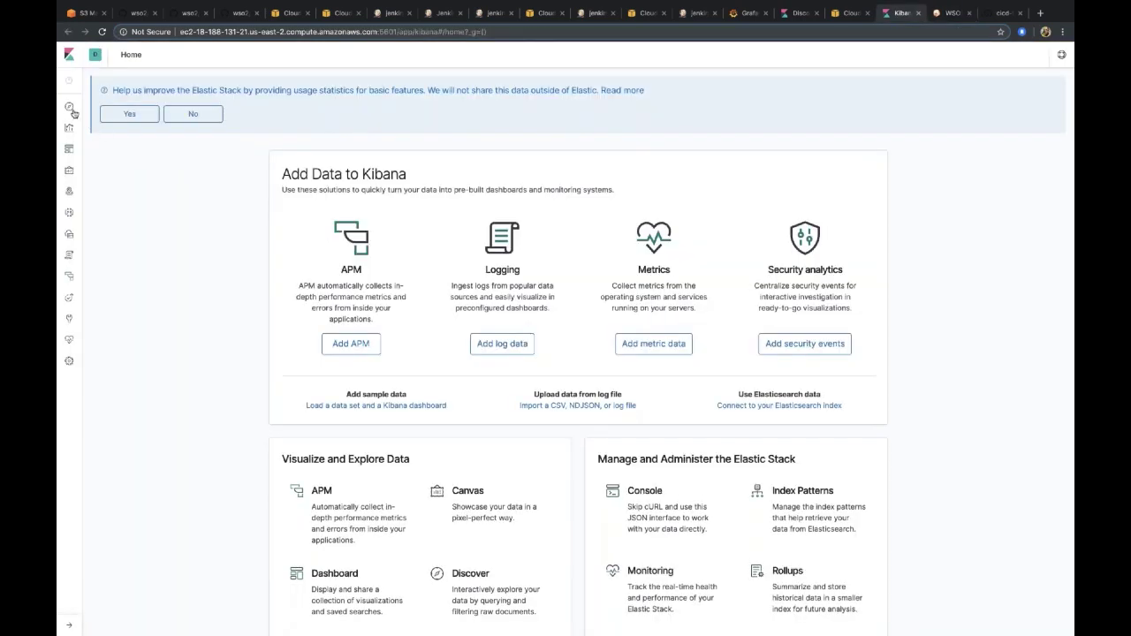
Open Kibana's Logs view and scroll through the Carbon startup and Hazelcast clustering entries.
left_click(69, 254)
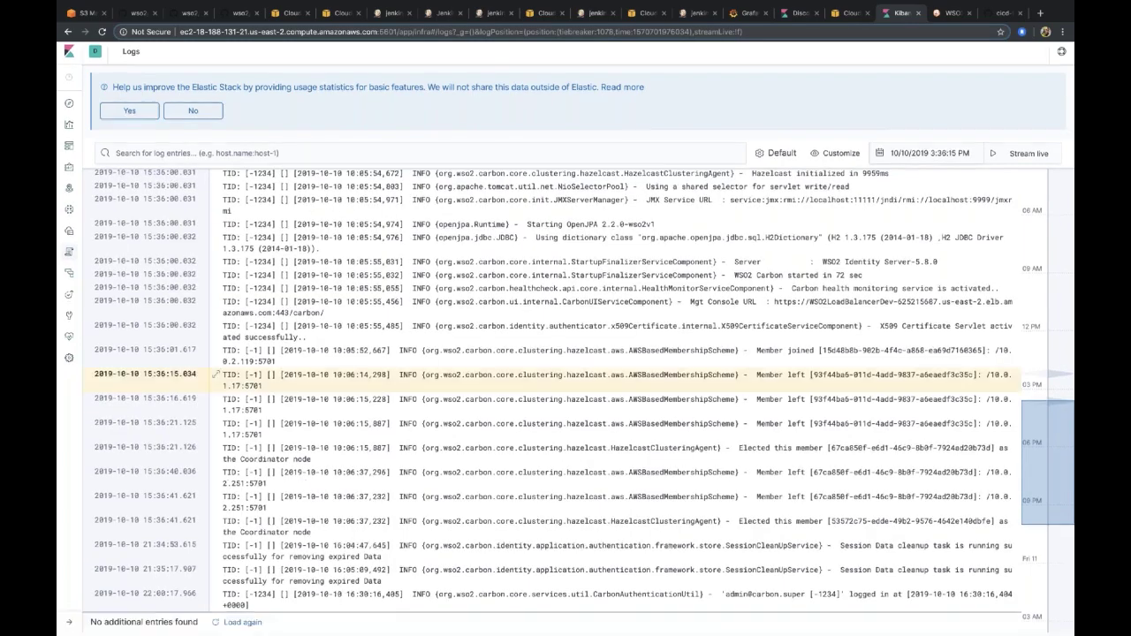
scroll(565, 389, "up", 3)
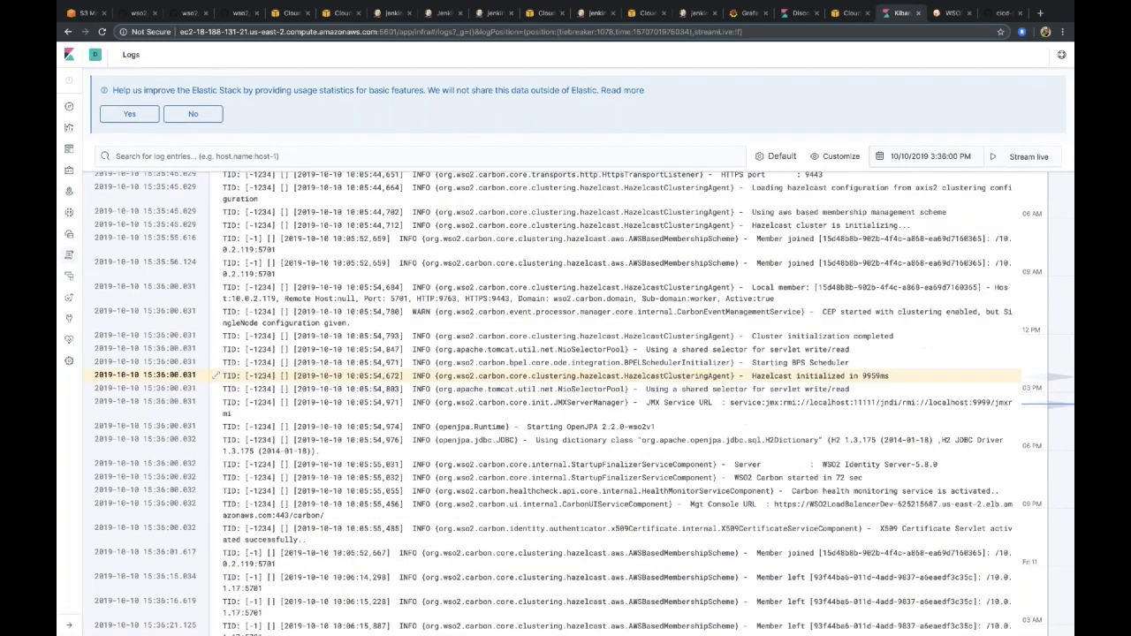
scroll(565, 375, "down", 3)
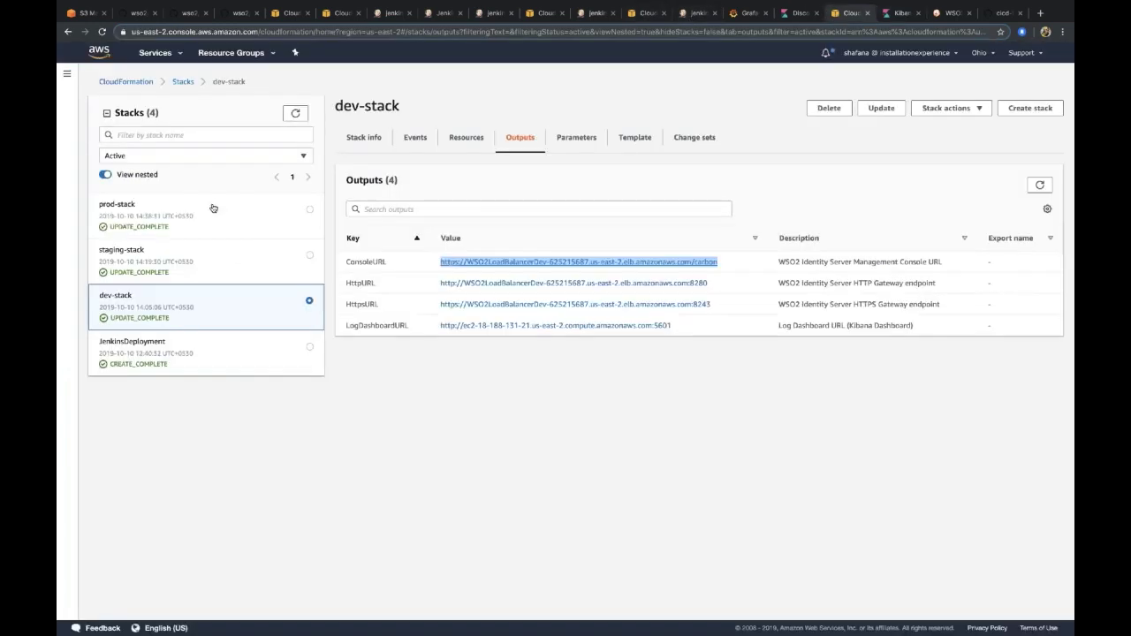
Select prod-stack and open its MonitoringDashboardURL (Grafana) in a new tab.
left_click(212, 208)
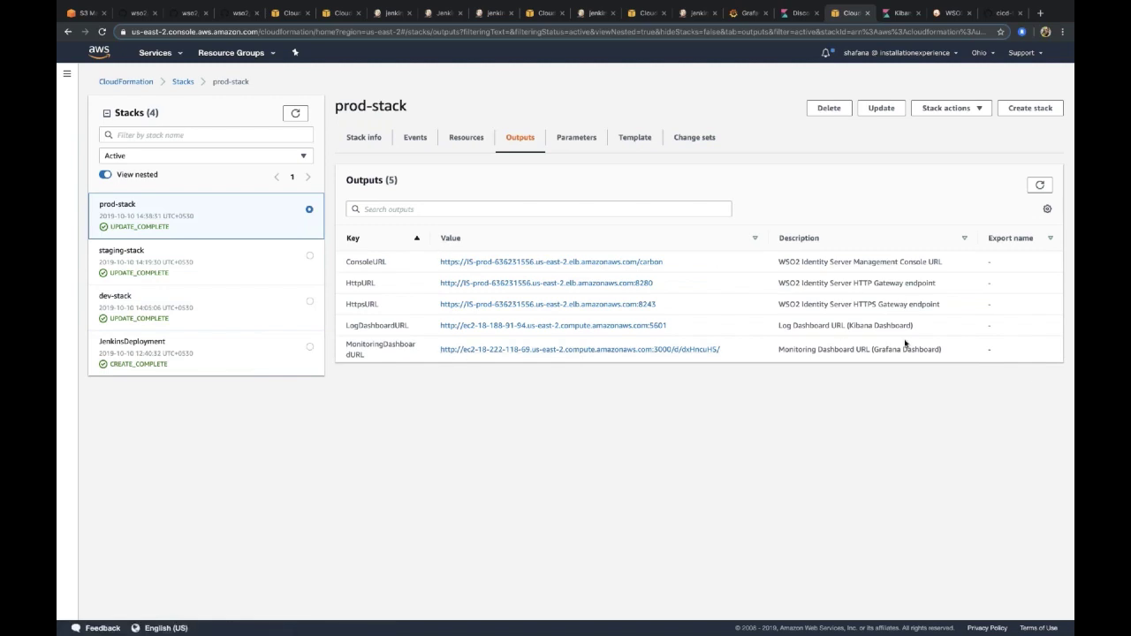
right_click(684, 353)
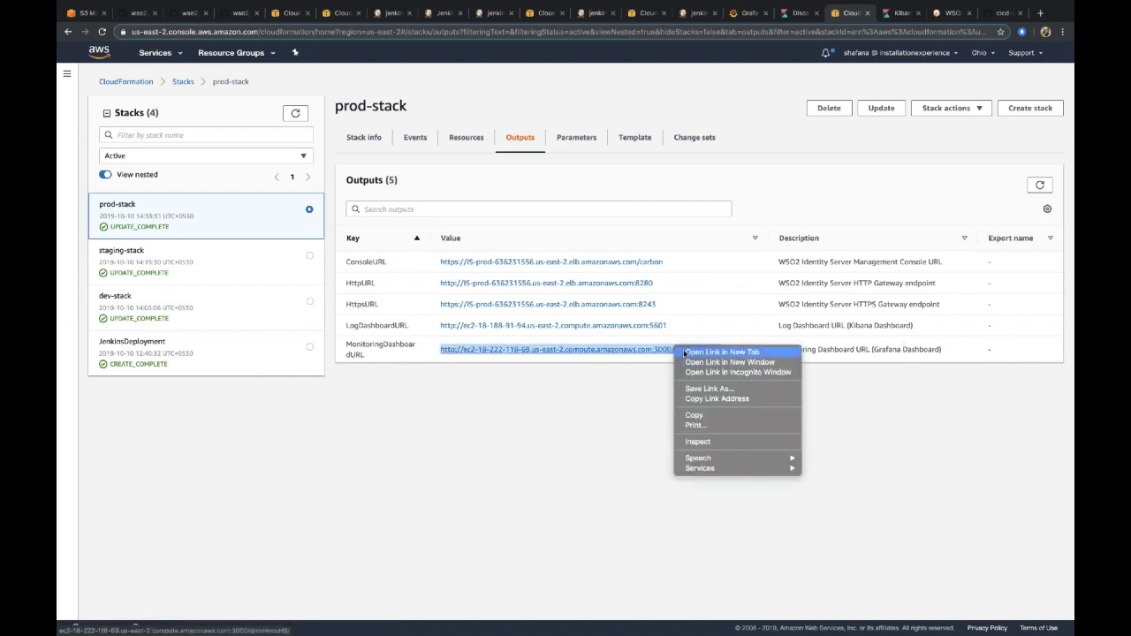
left_click(686, 352)
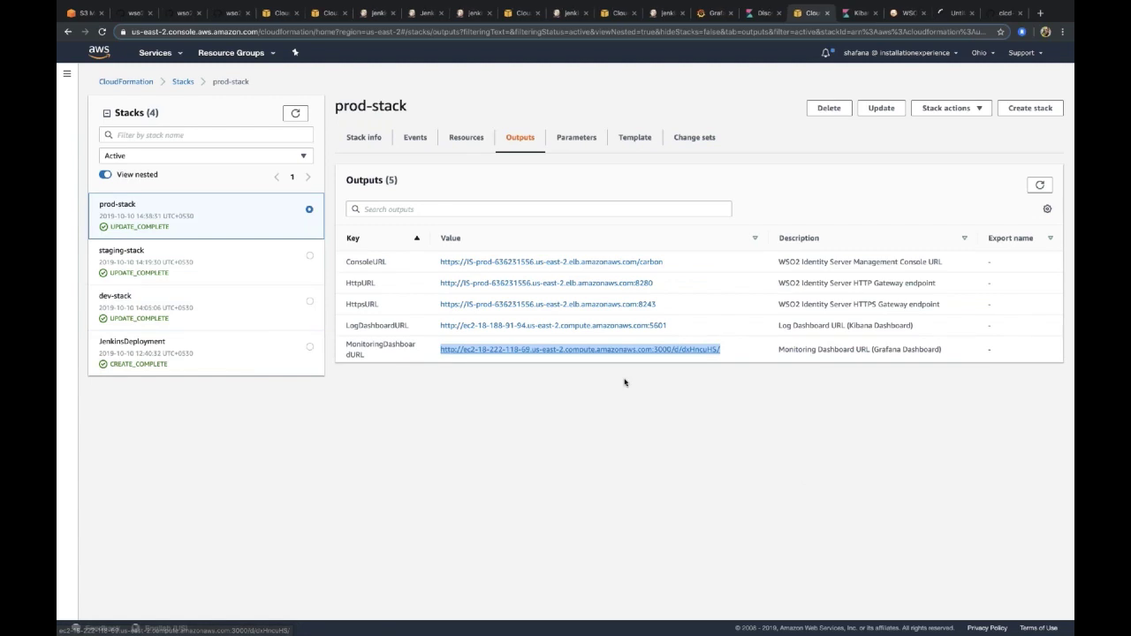
Log in to Grafana with the administrator credentials, dismiss save-password and skip the password change.
left_click(950, 13)
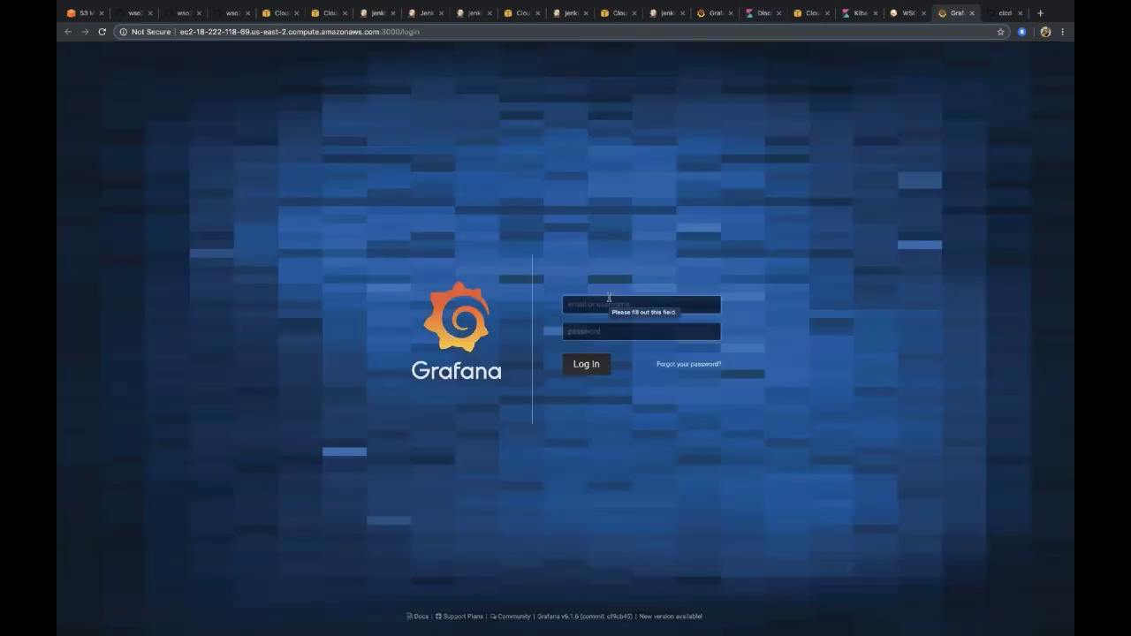
left_click(609, 298)
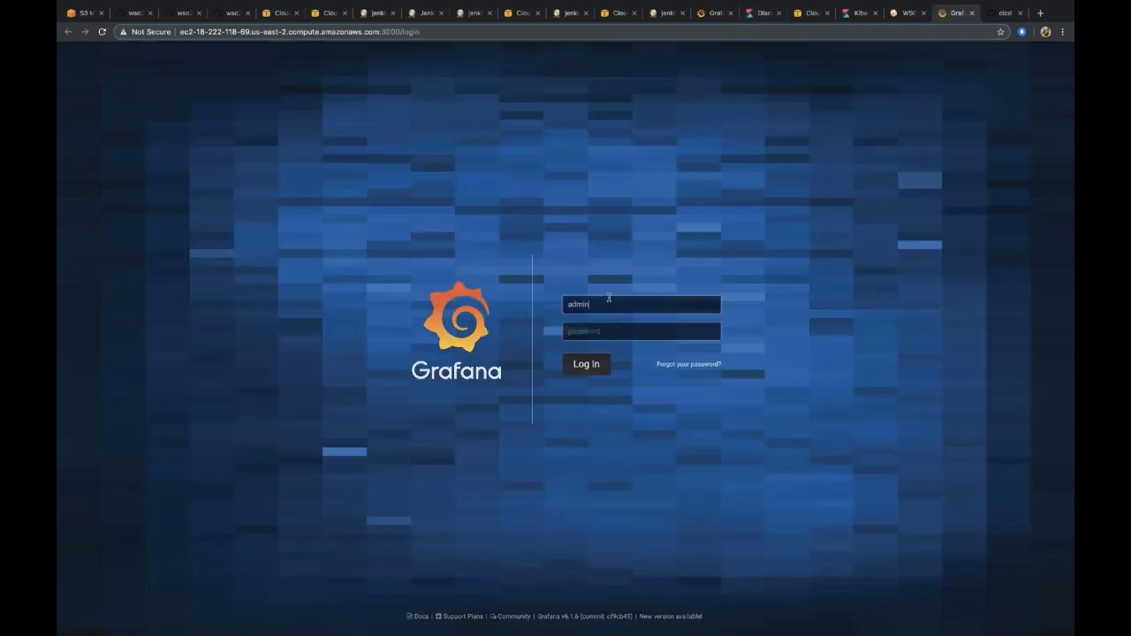
key("Tab")
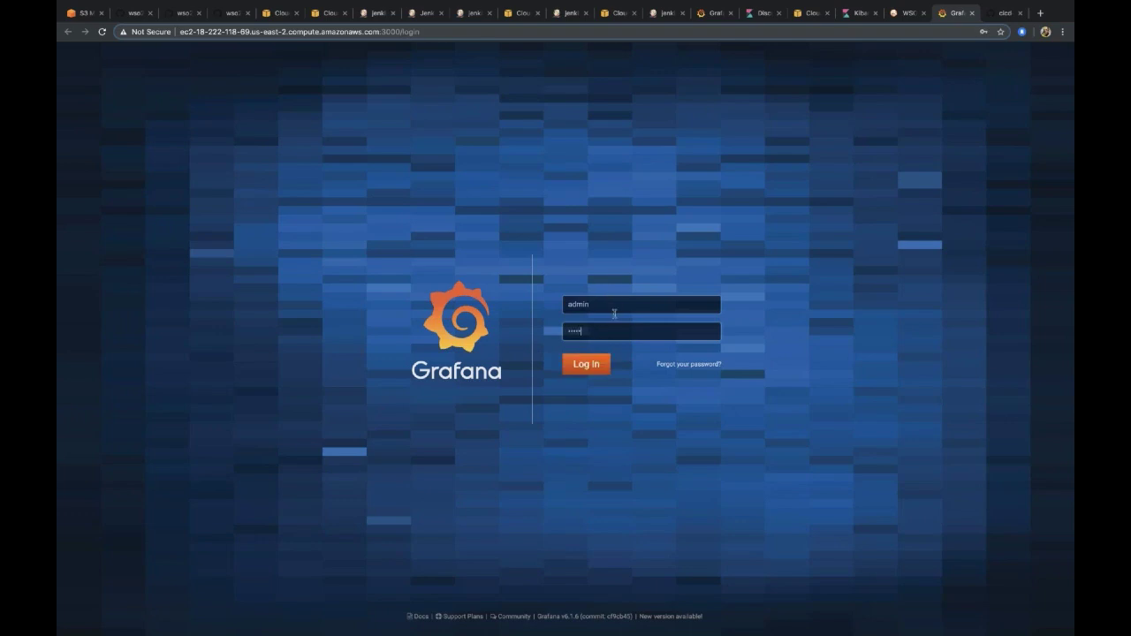
left_click(586, 364)
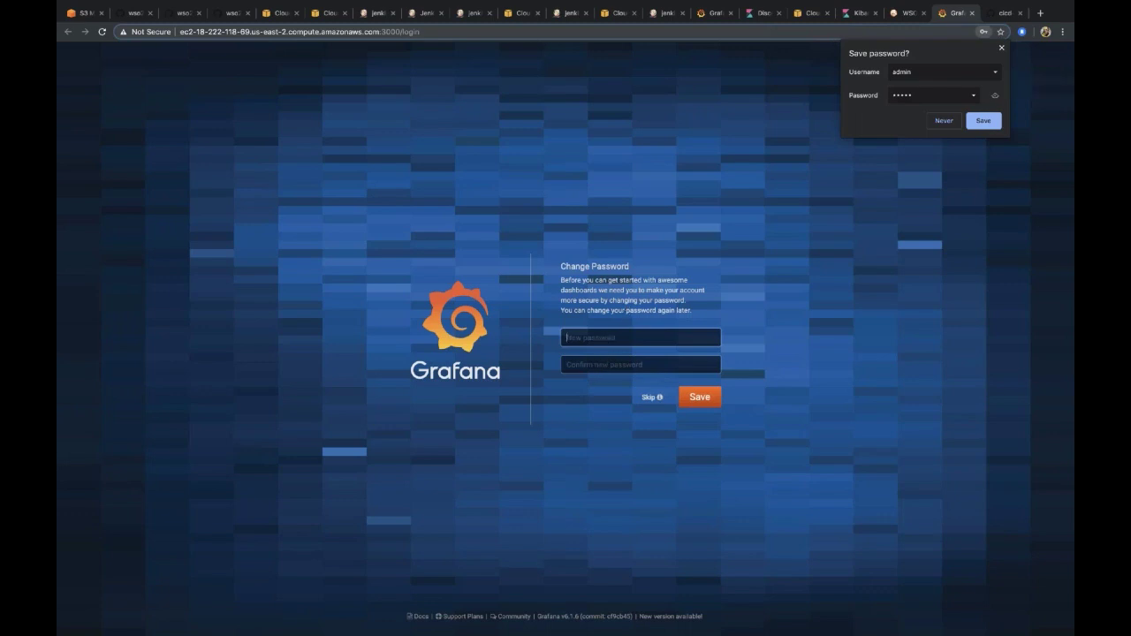
left_click(652, 399)
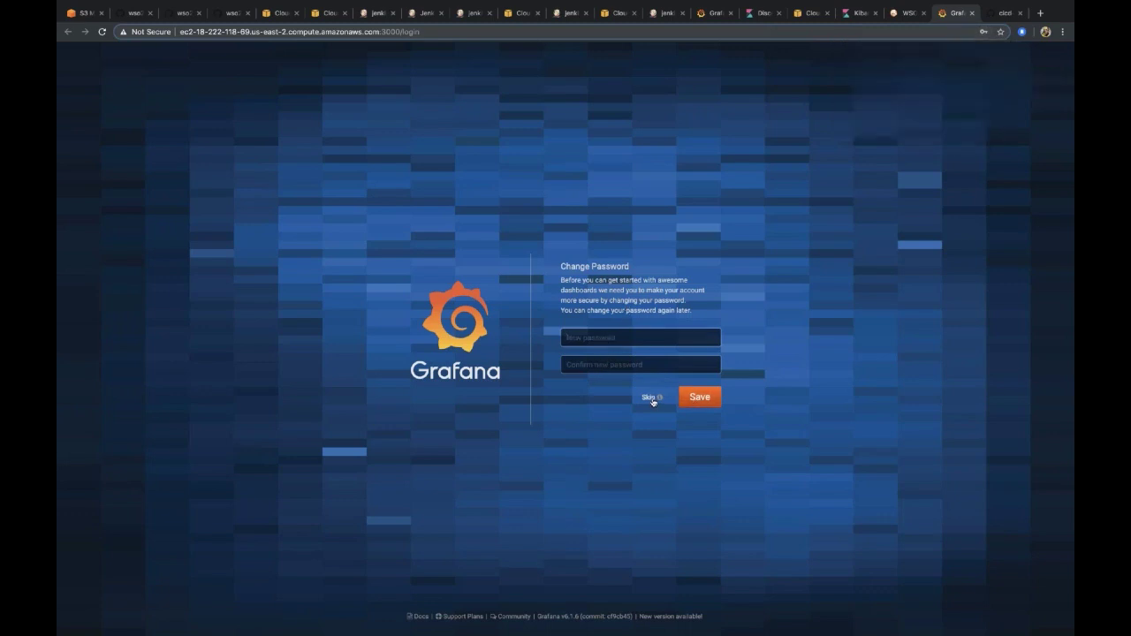
left_click(651, 399)
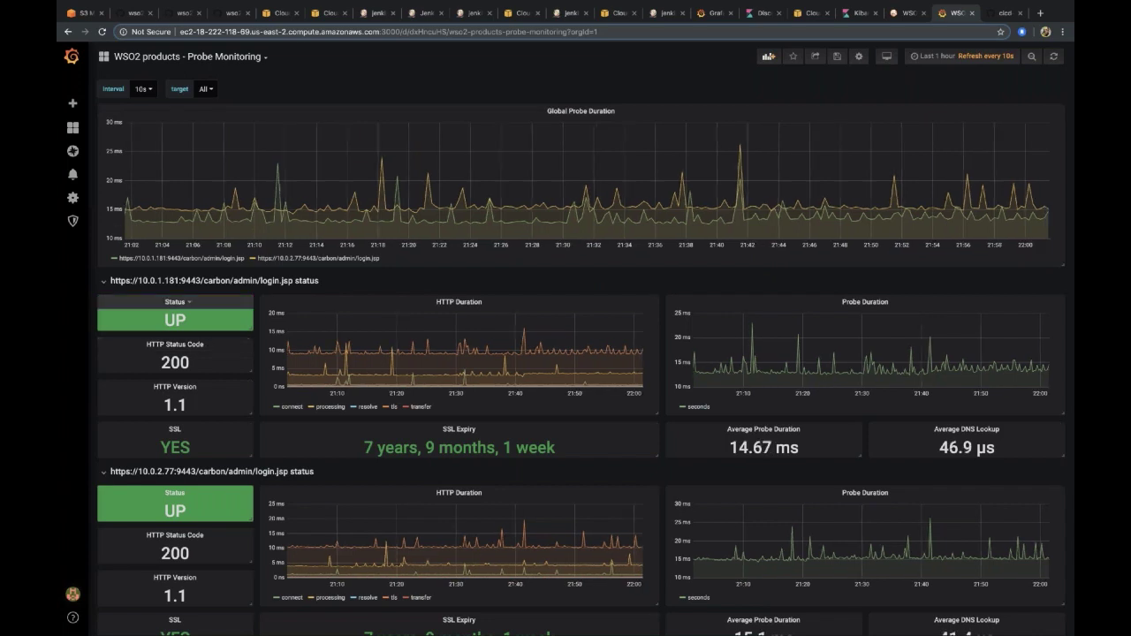
scroll(242, 278, "down", 1)
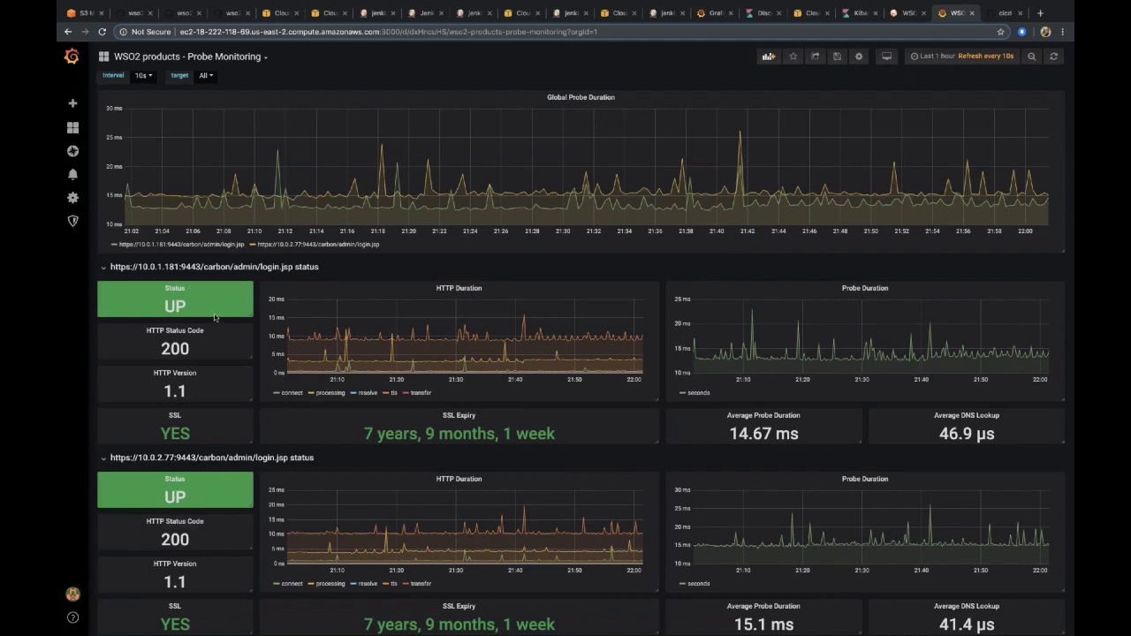
scroll(188, 107, "up", 1)
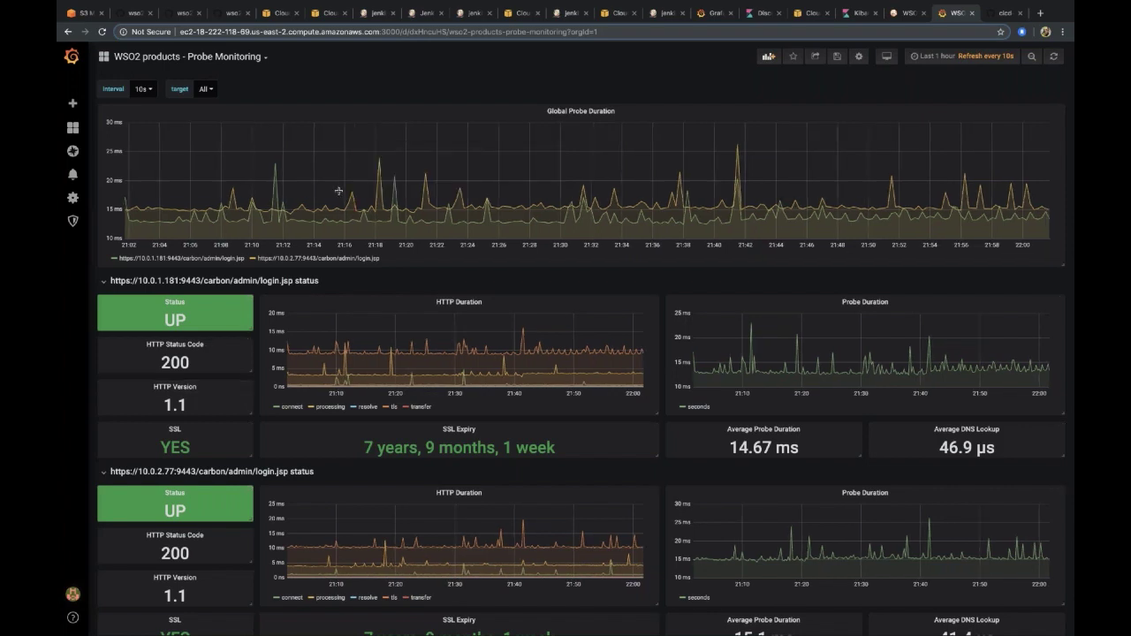
Open the WSO2 products - Resource Monitoring dashboard and select node 10.0.1.181:9100.
left_click(234, 56)
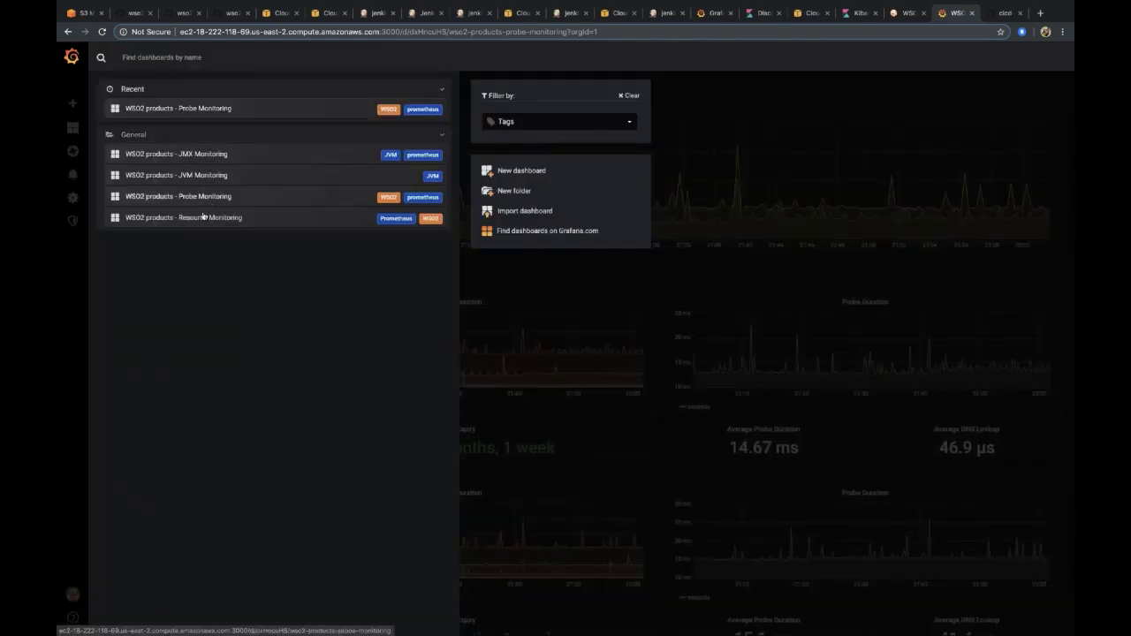
left_click(201, 219)
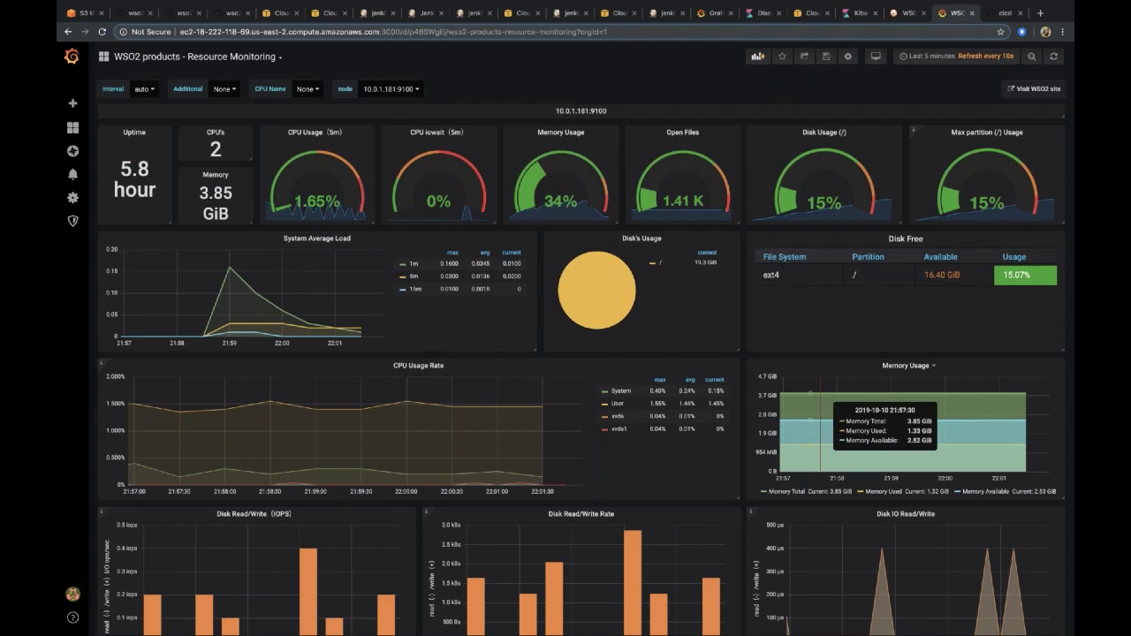
scroll(819, 402, "down", 1)
scroll(820, 402, "down", 5)
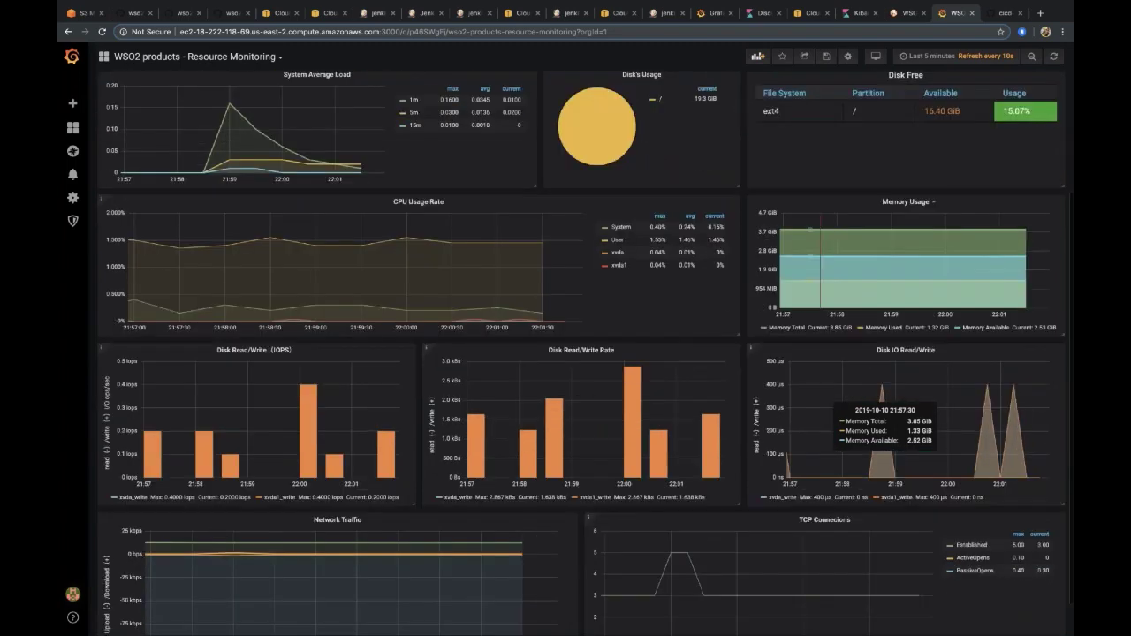
scroll(820, 402, "up", 6)
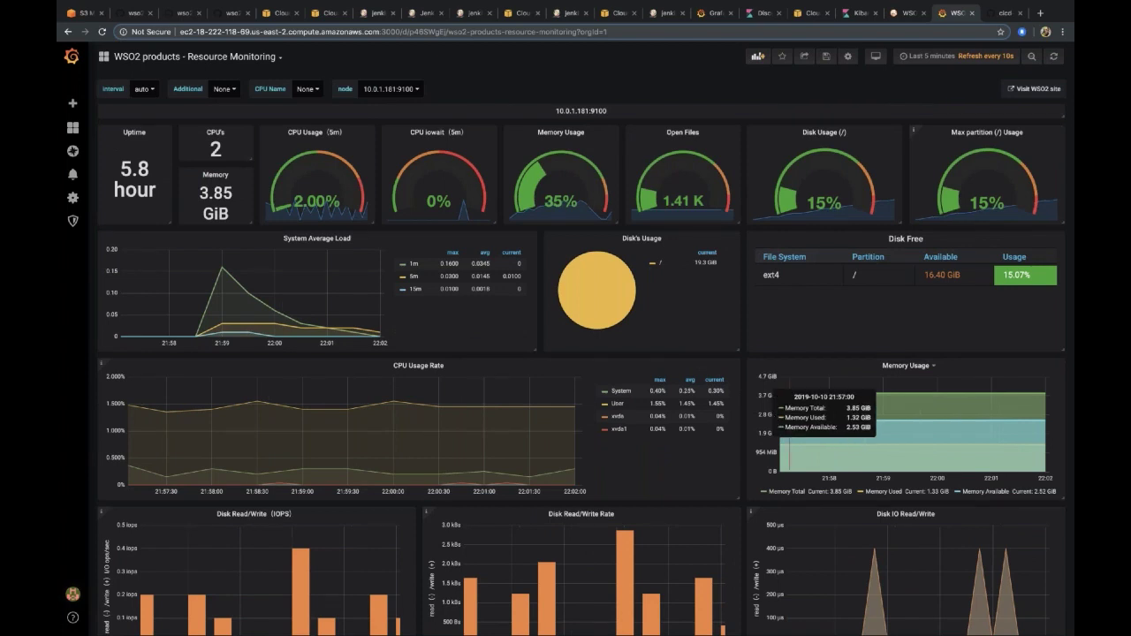
left_click(414, 91)
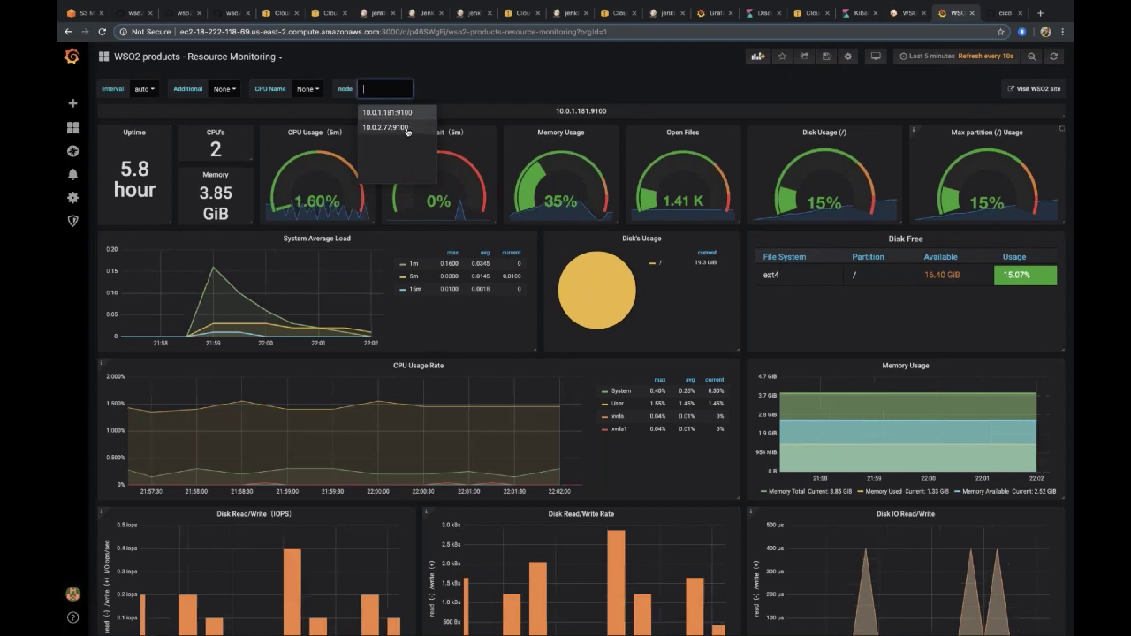
left_click(462, 88)
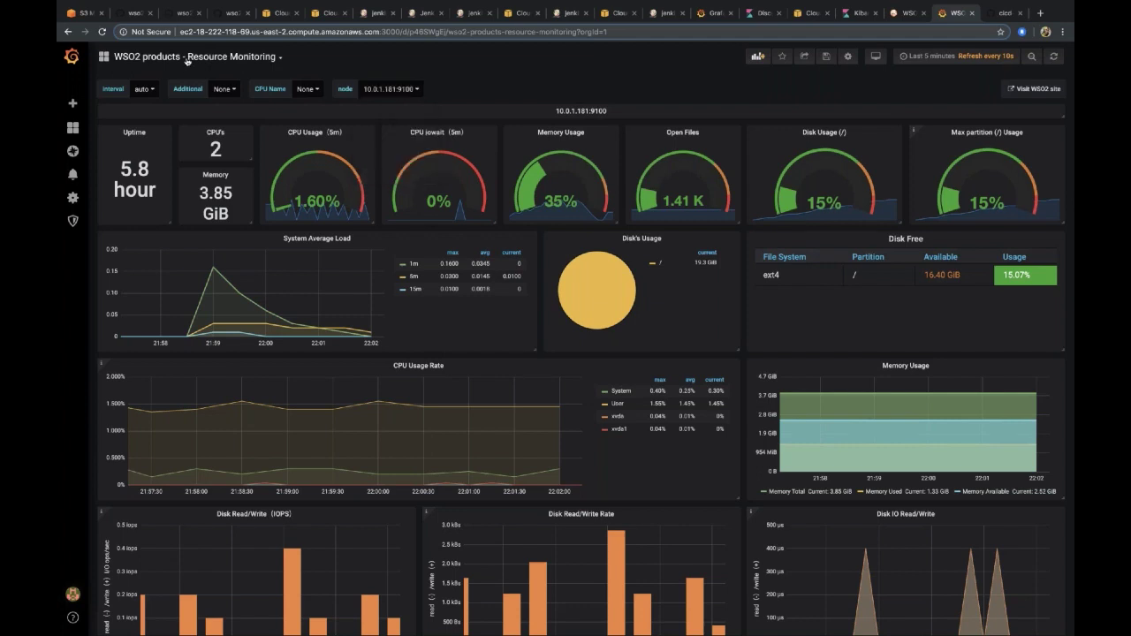
left_click(187, 60)
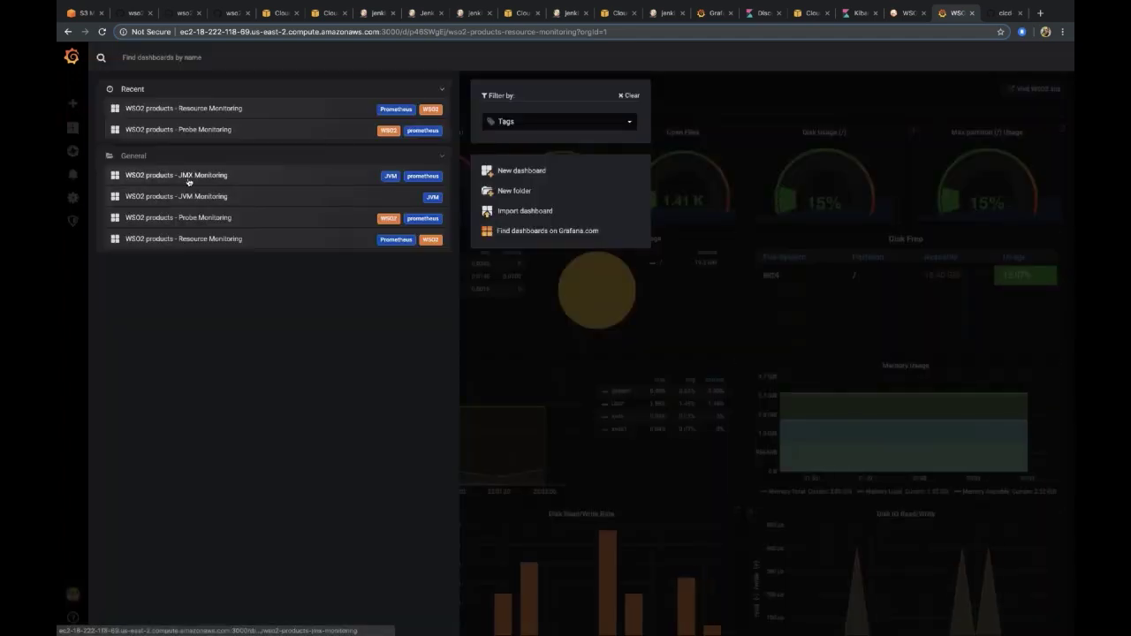
View JMX Monitoring, then JVM Monitoring with instance 10.0.1.181:2222 selected.
left_click(186, 175)
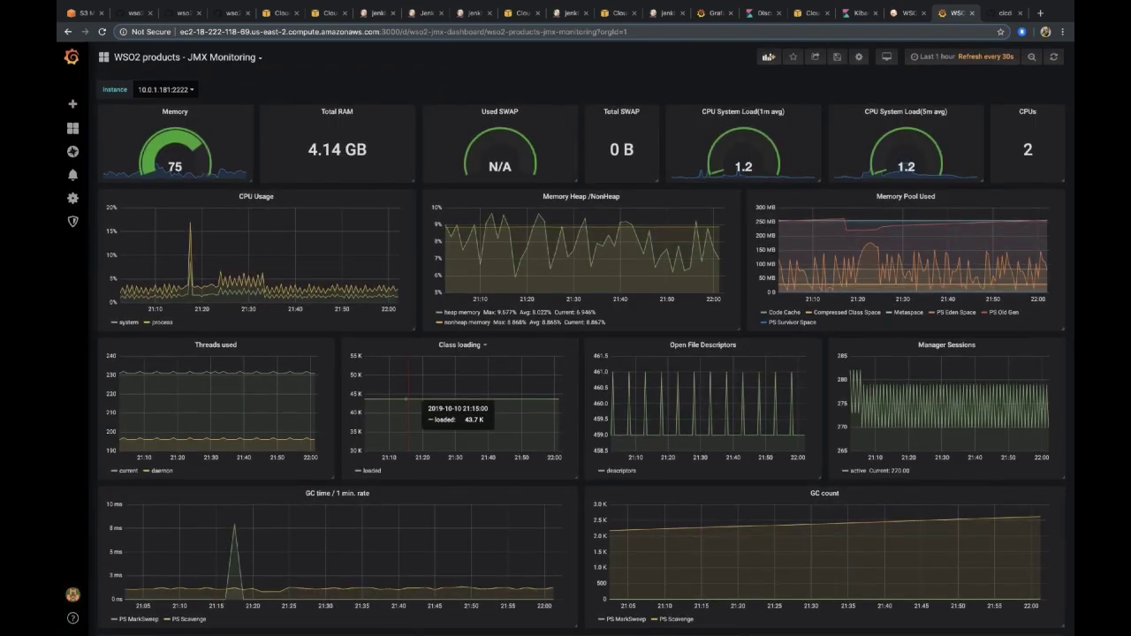
left_click(203, 59)
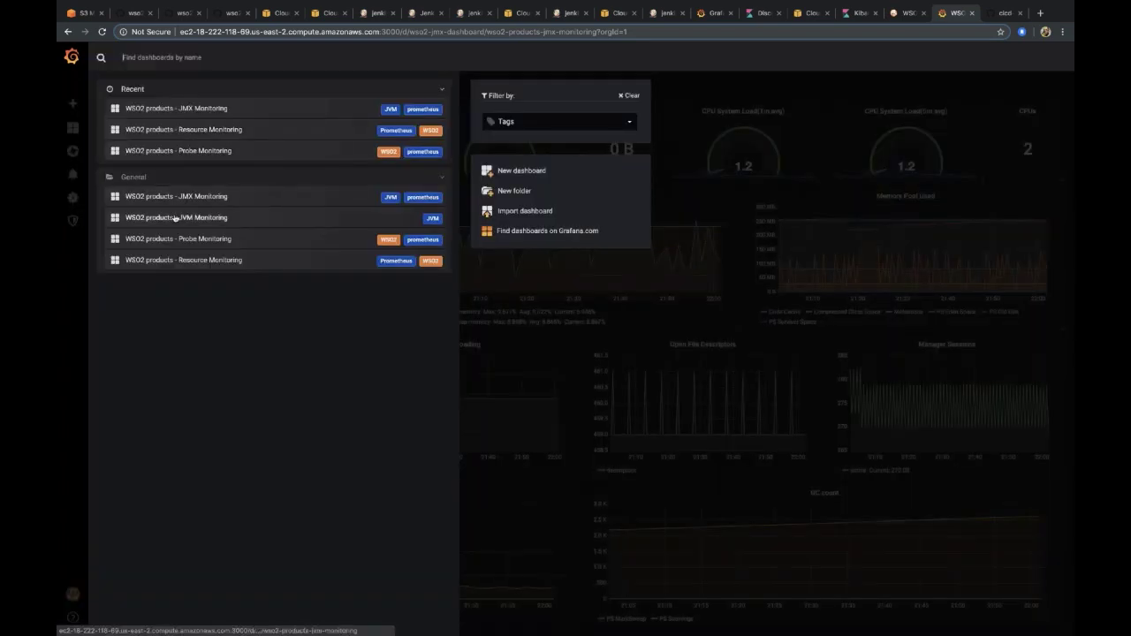
left_click(177, 217)
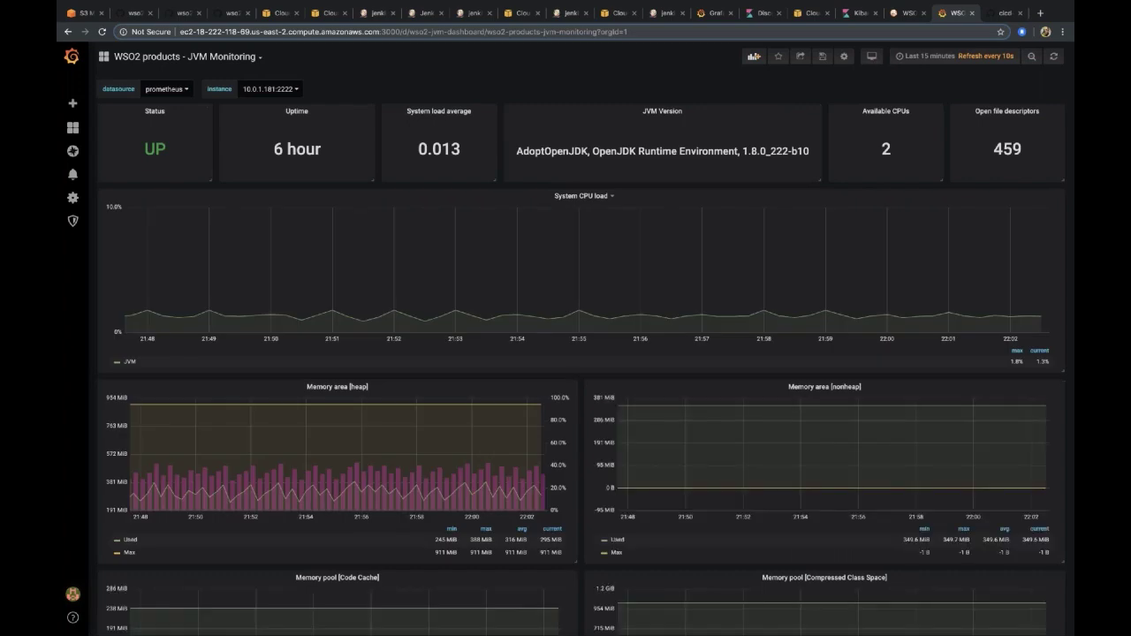
left_click(283, 90)
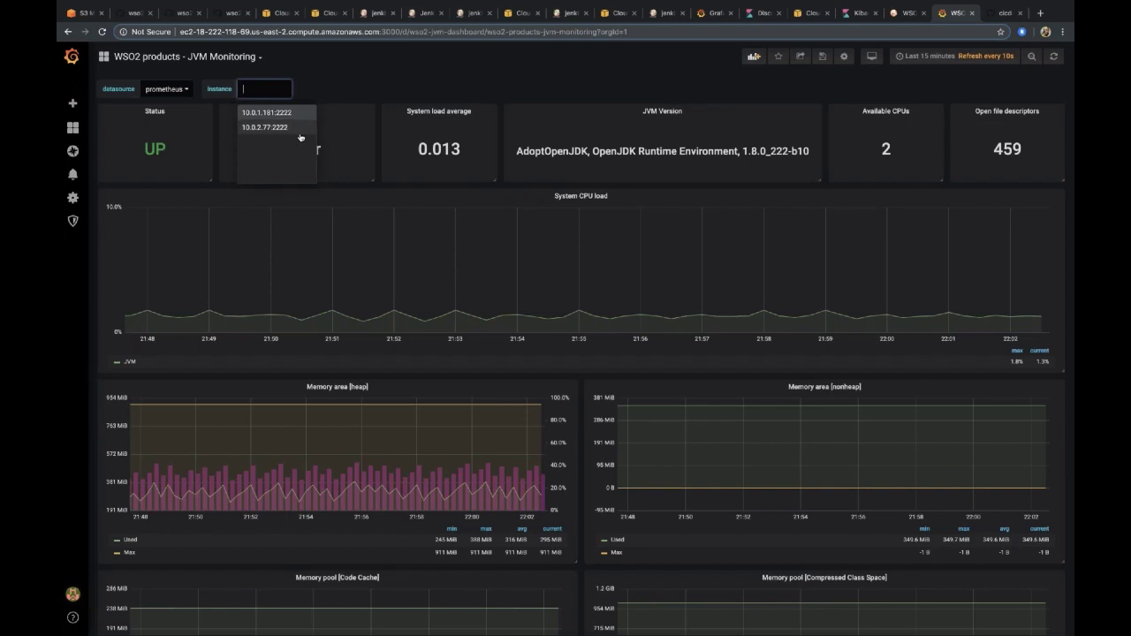
left_click(329, 72)
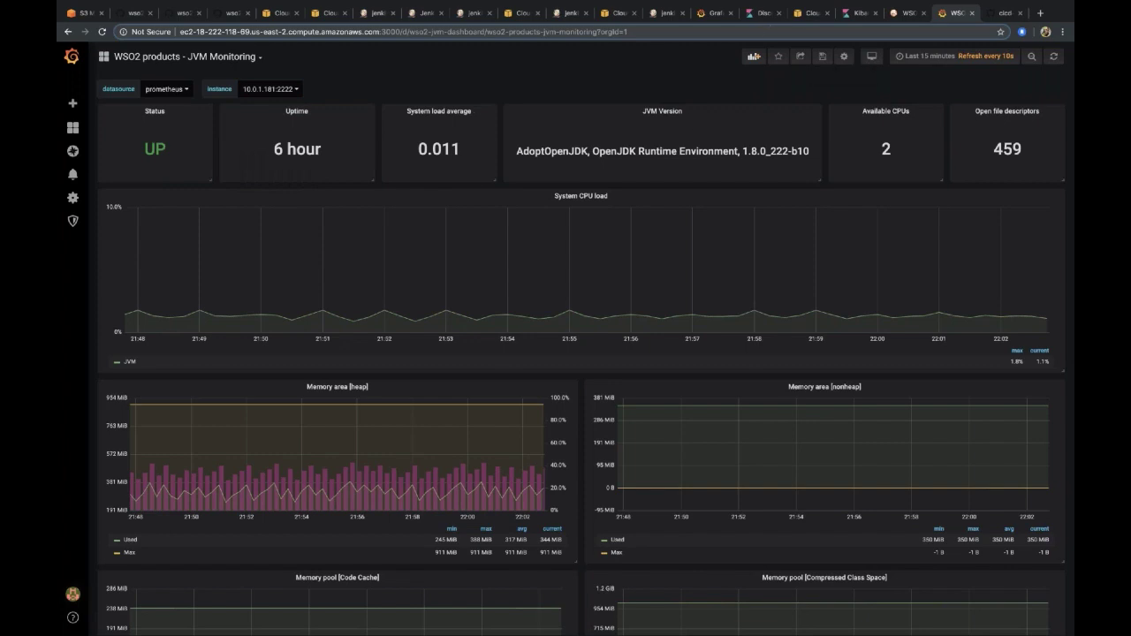
left_click(808, 14)
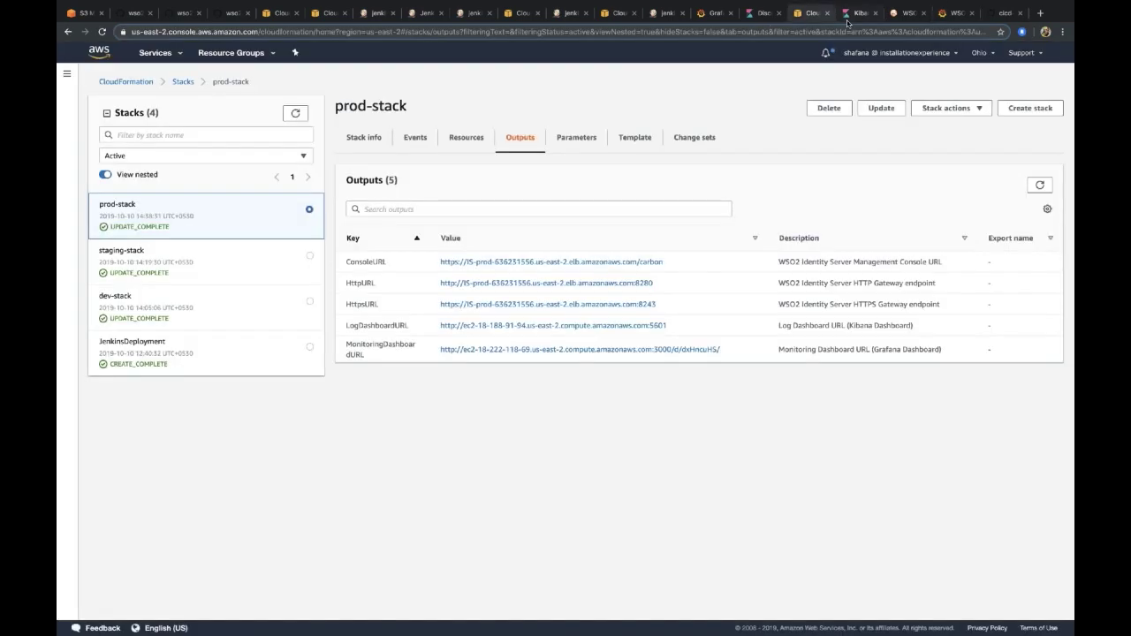
Glance back at the Grafana JVM dashboard, then switch to the wso2/aws-cicd-deployment-scripts GitHub repository.
left_click(952, 15)
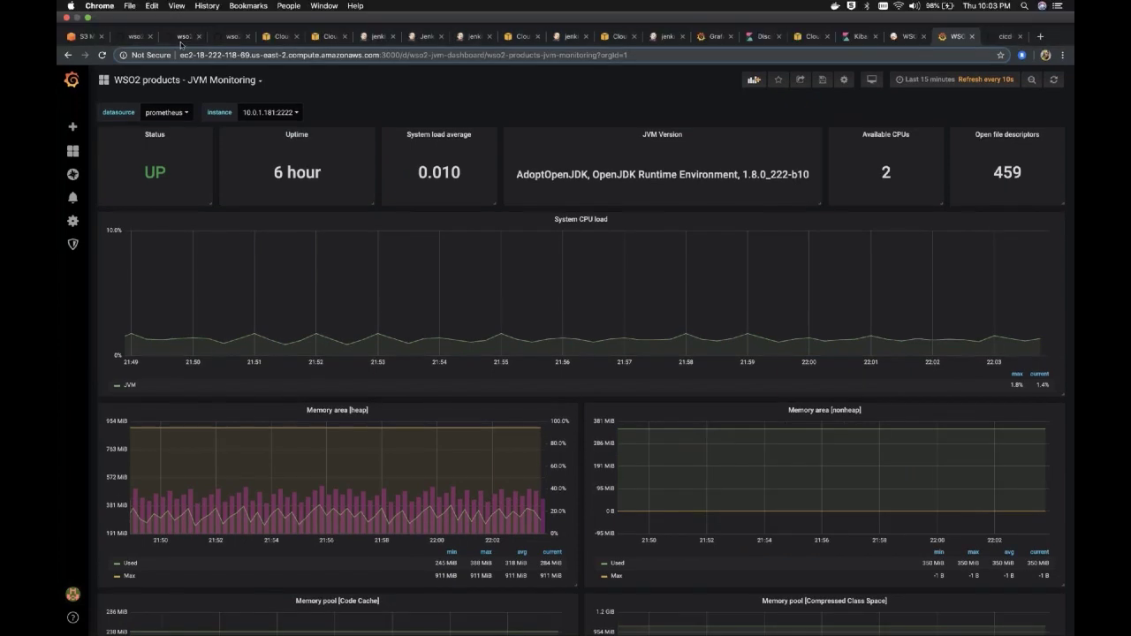
left_click(183, 36)
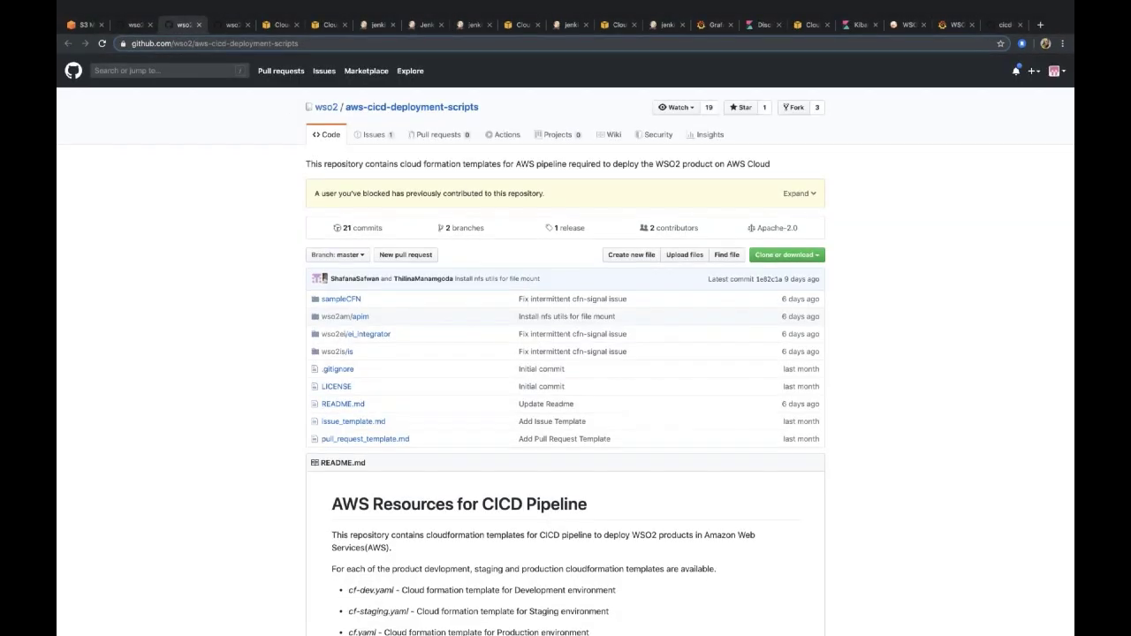
Scroll through sampleCFN/sample.yaml, then go to the wso2/aws-pipeline repository's cfn, jenkinsfile and scripts overview.
left_click(336, 288)
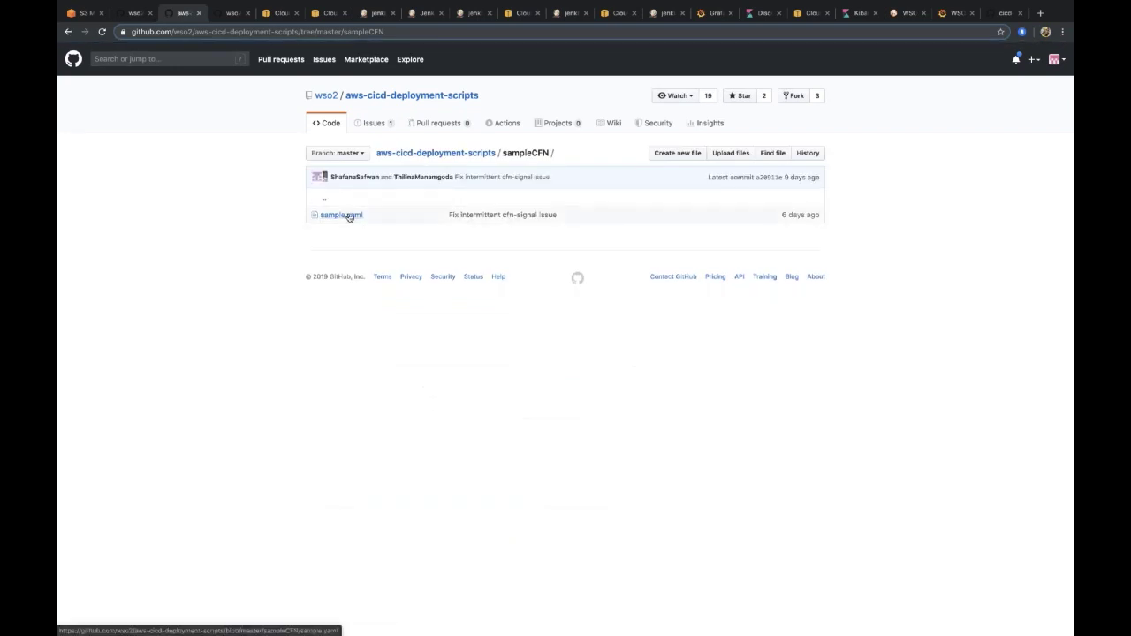
left_click(349, 217)
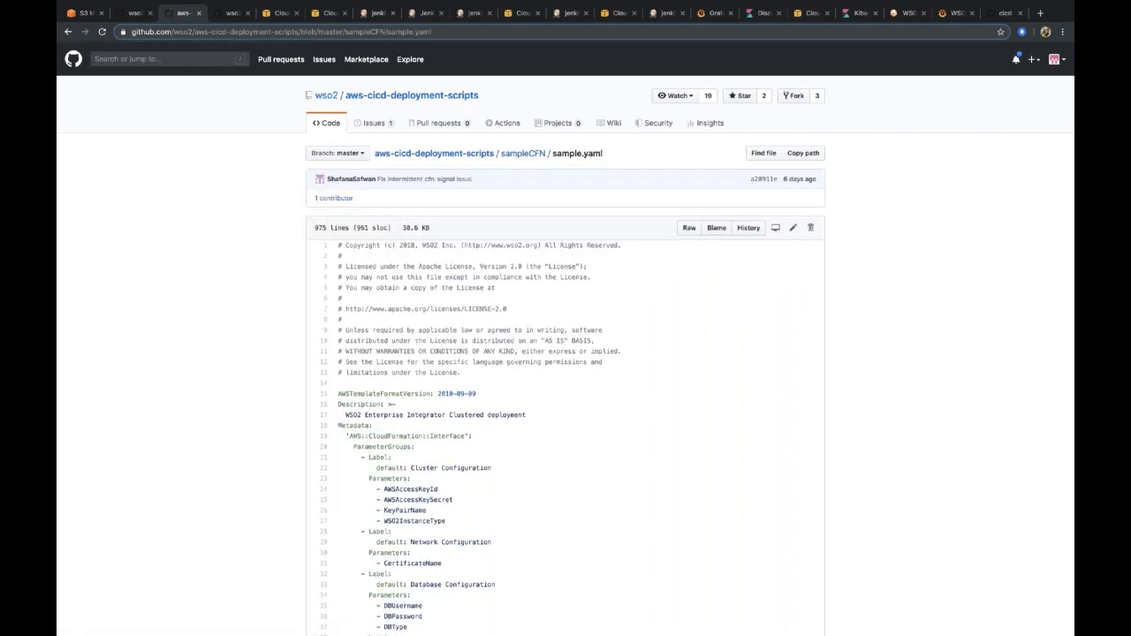
scroll(565, 353, "down", 2)
scroll(565, 353, "down", 2)
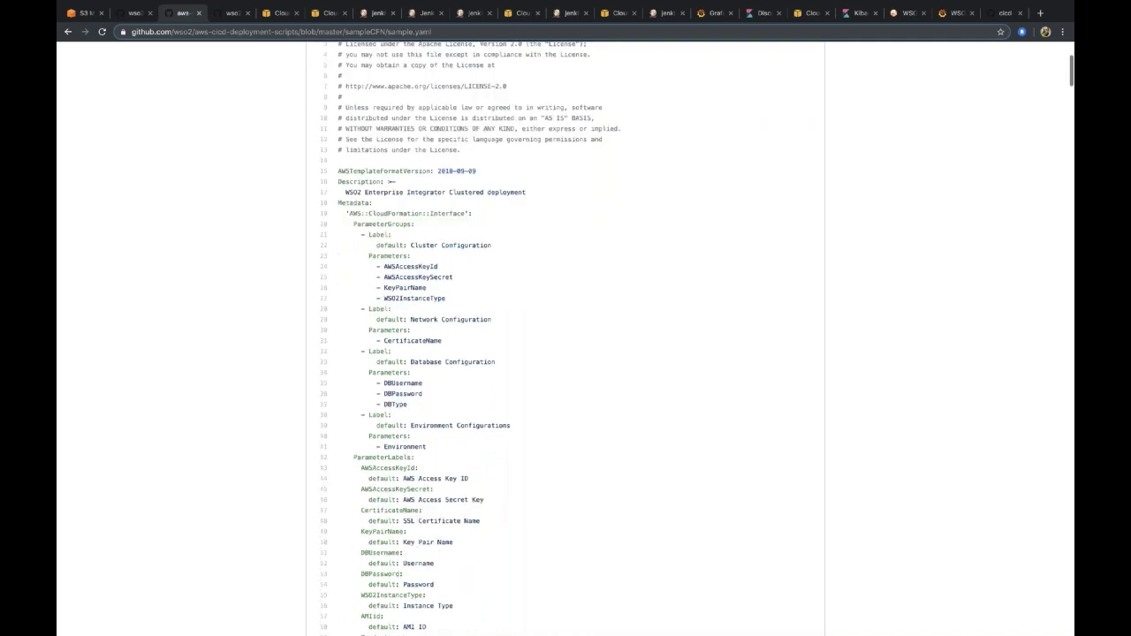
scroll(565, 353, "up", 5)
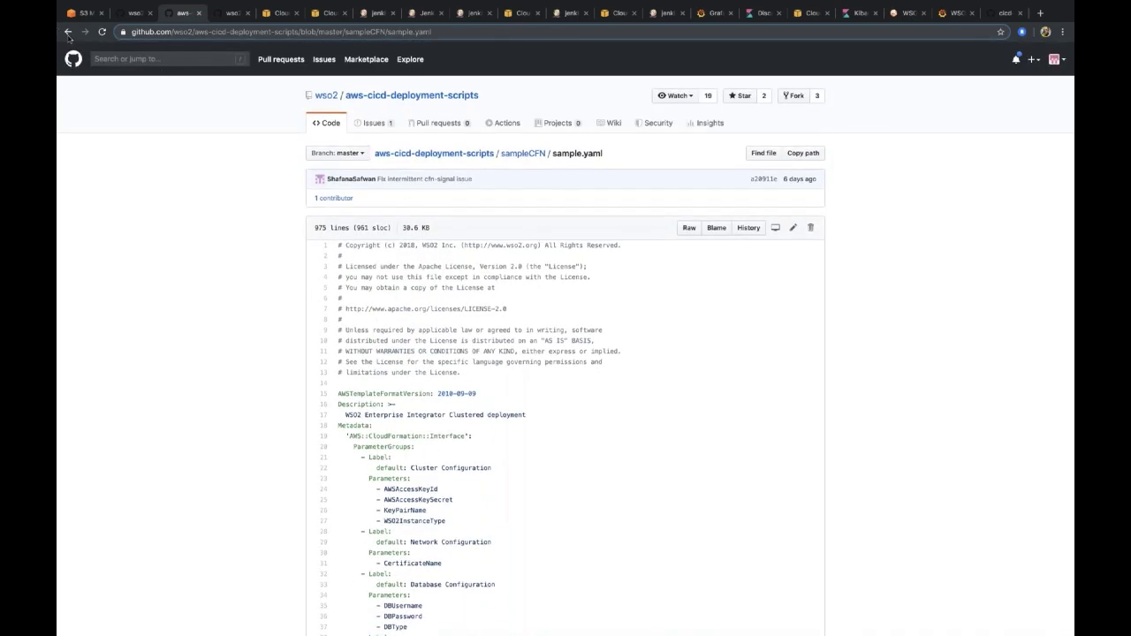
left_click(68, 32)
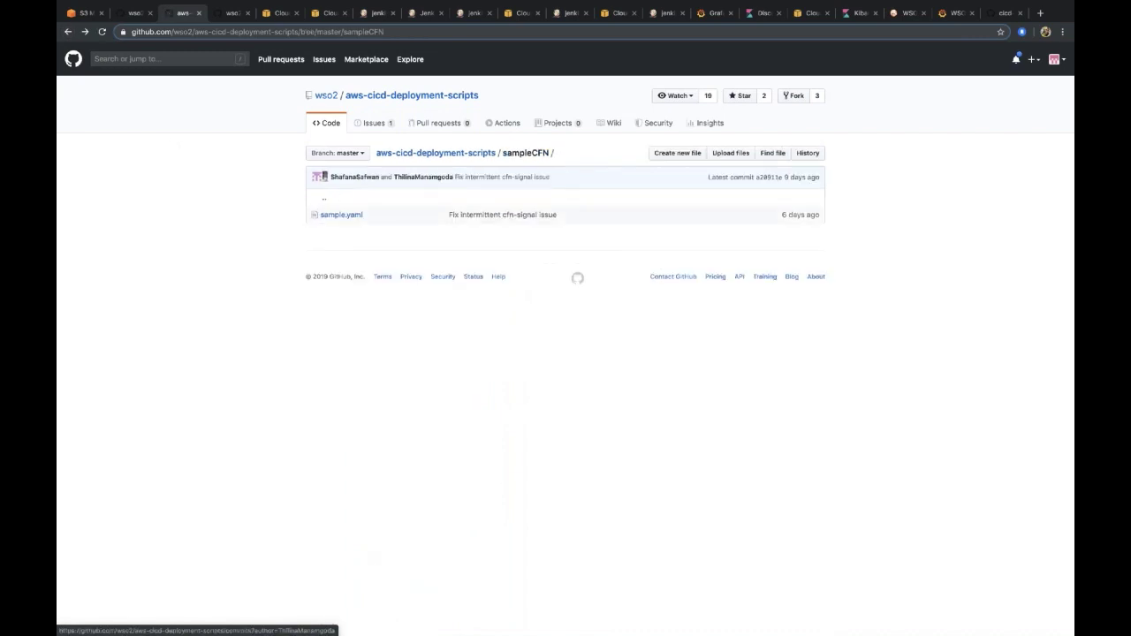
left_click(324, 196)
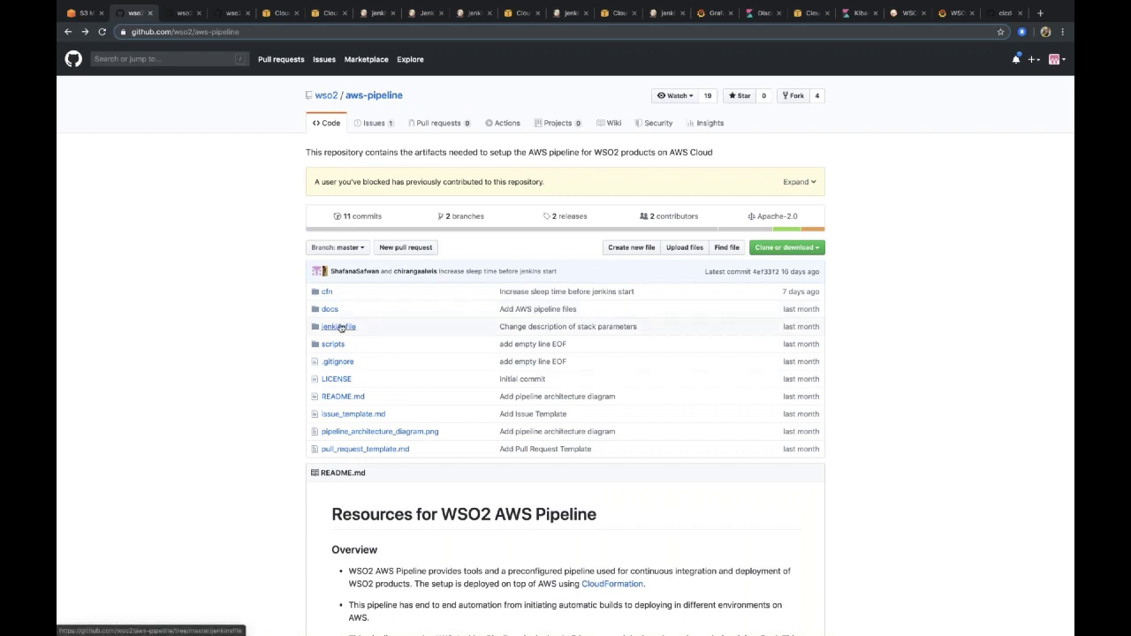
left_click(340, 327)
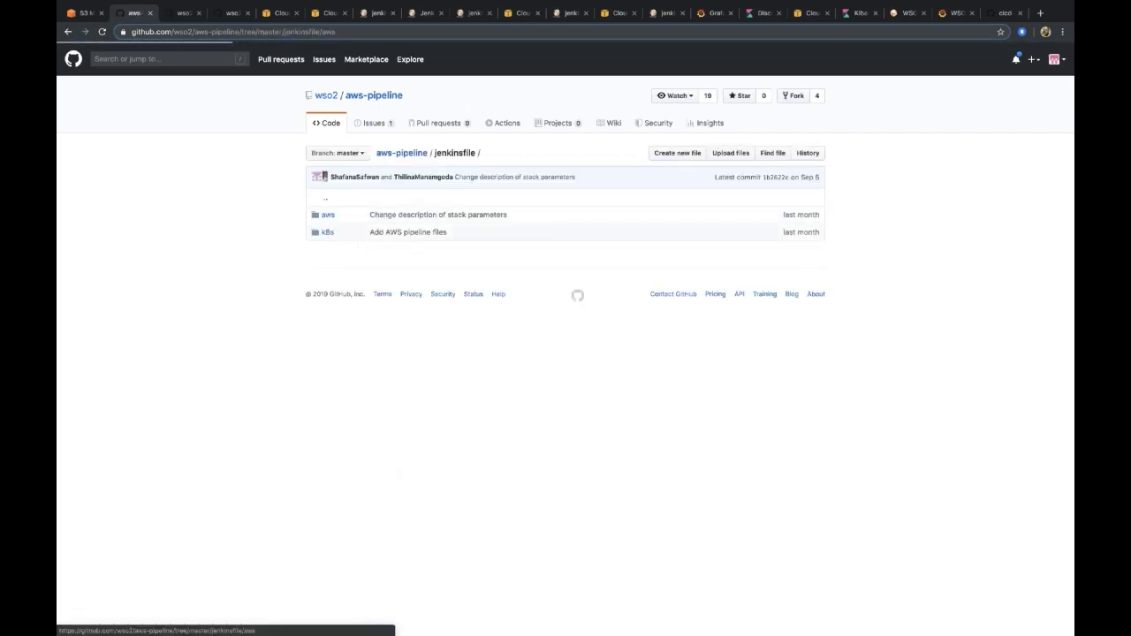
left_click(327, 214)
left_click(345, 215)
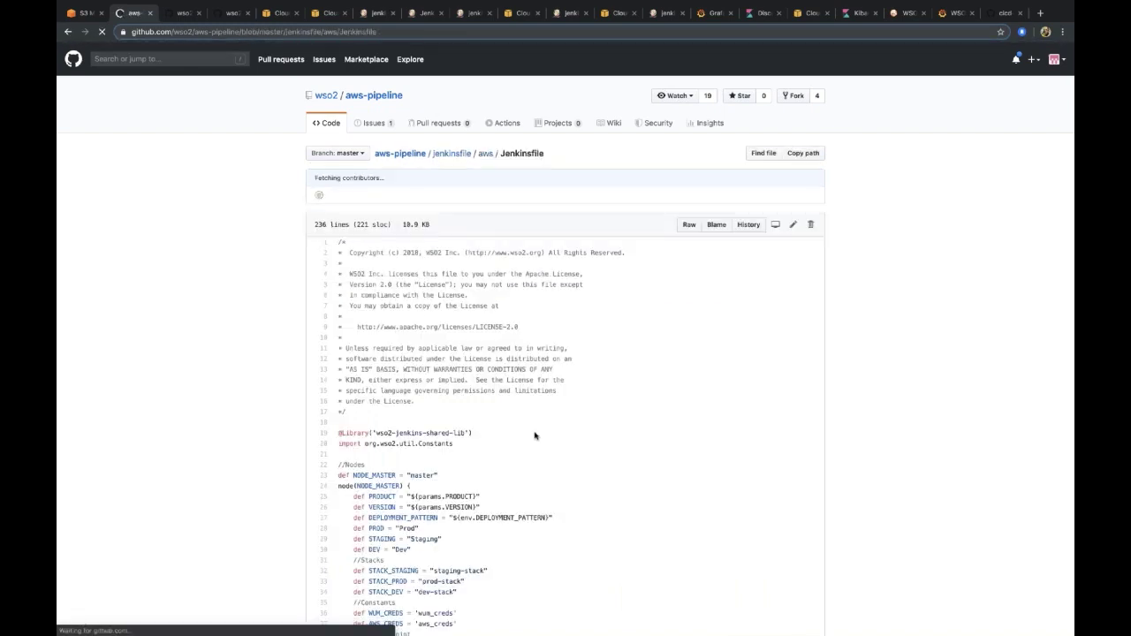
scroll(534, 427, "down", 13)
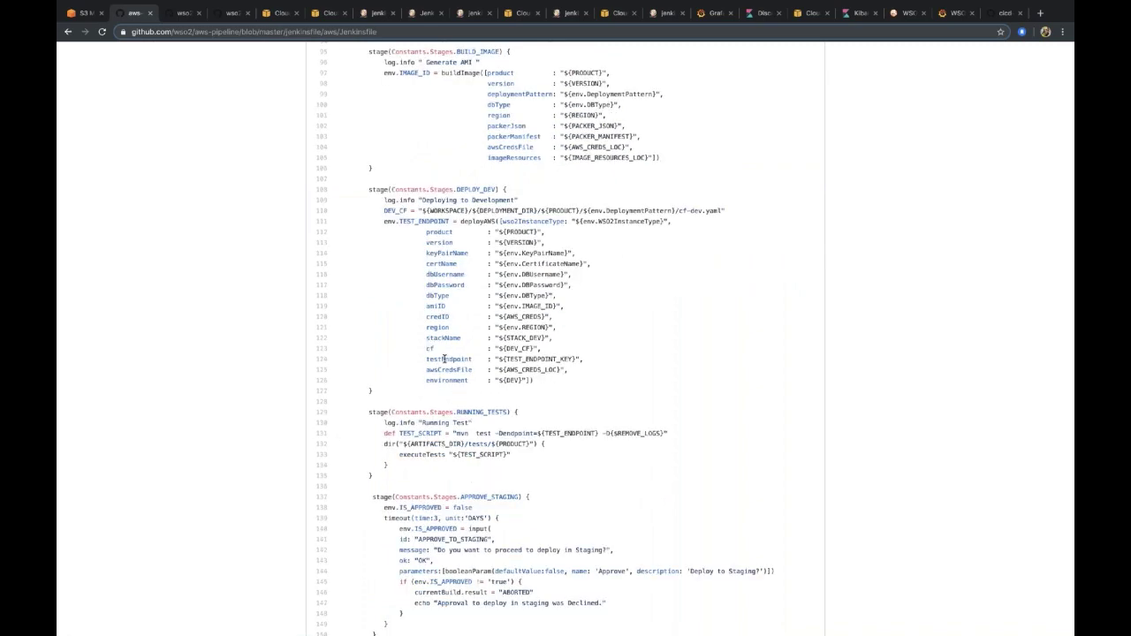
scroll(445, 358, "up", 13)
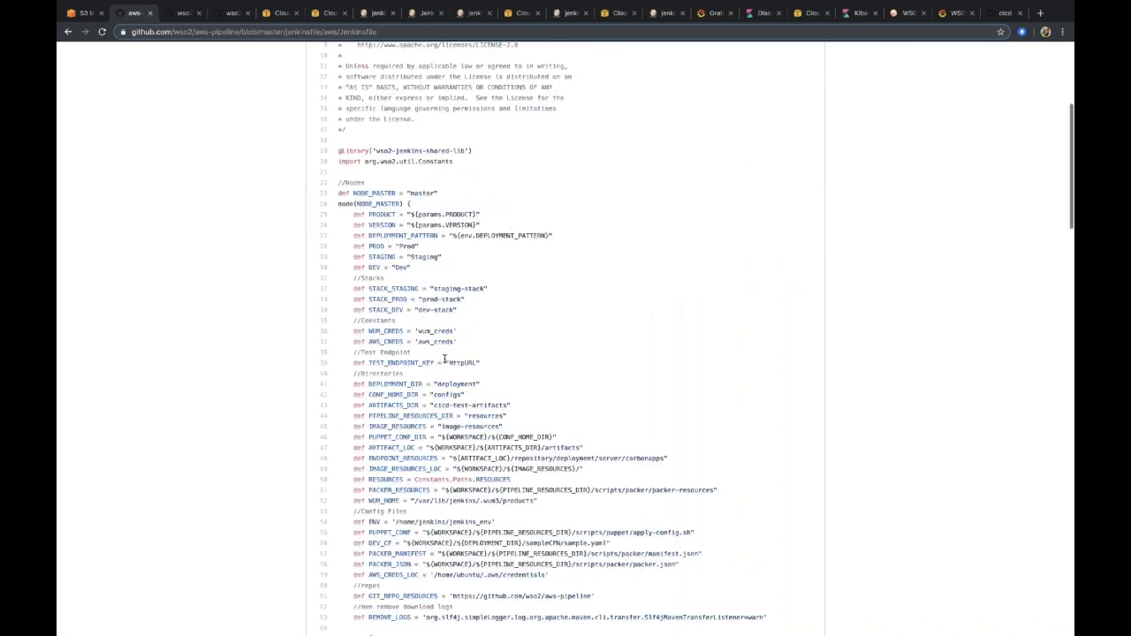
left_click(388, 96)
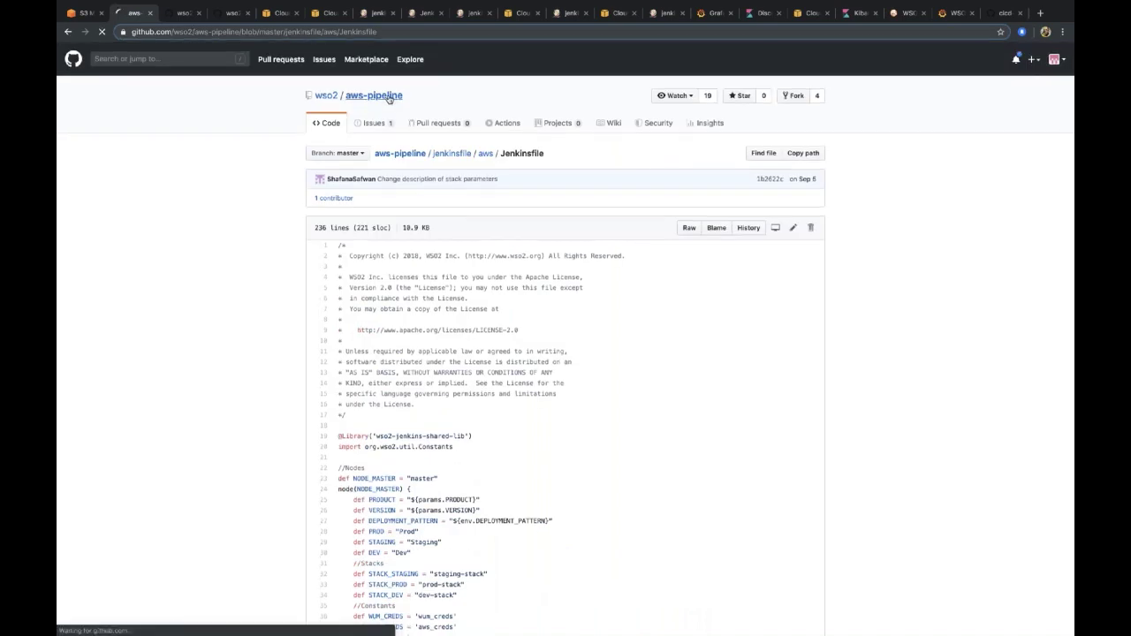